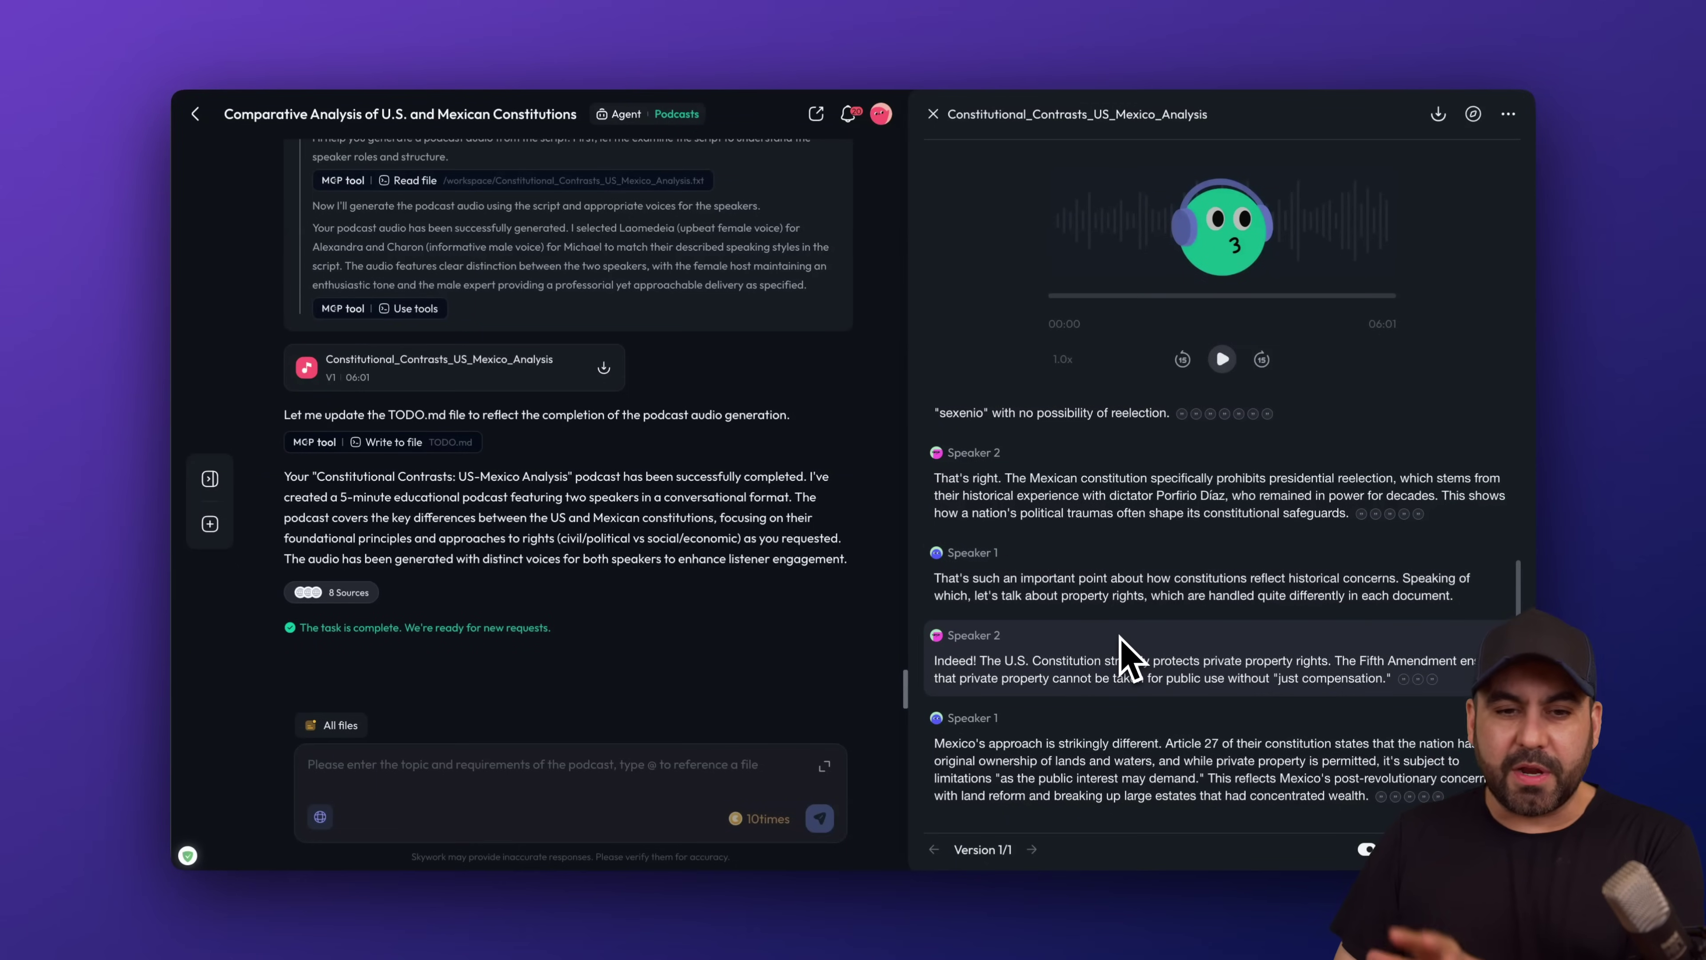
- Play the constitutions podcast, skip ahead several times, and pause it at 01:40
scroll(1129, 655, down, 1)
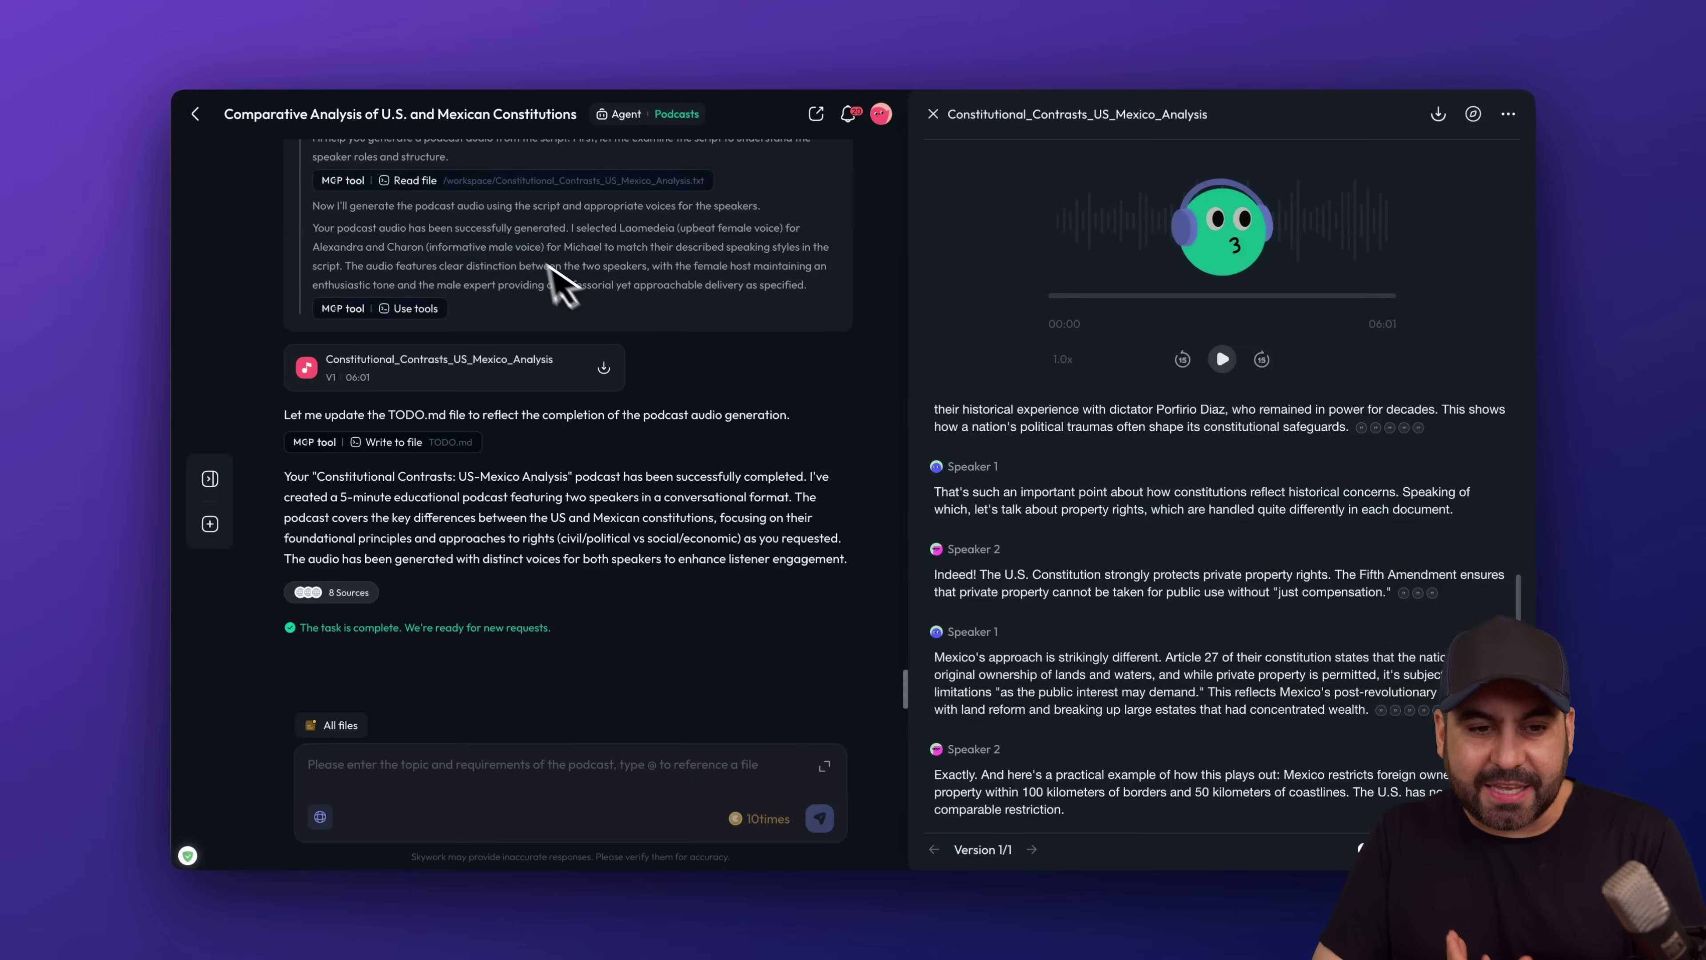
scroll(551, 276, up, 15)
scroll(534, 272, up, 10)
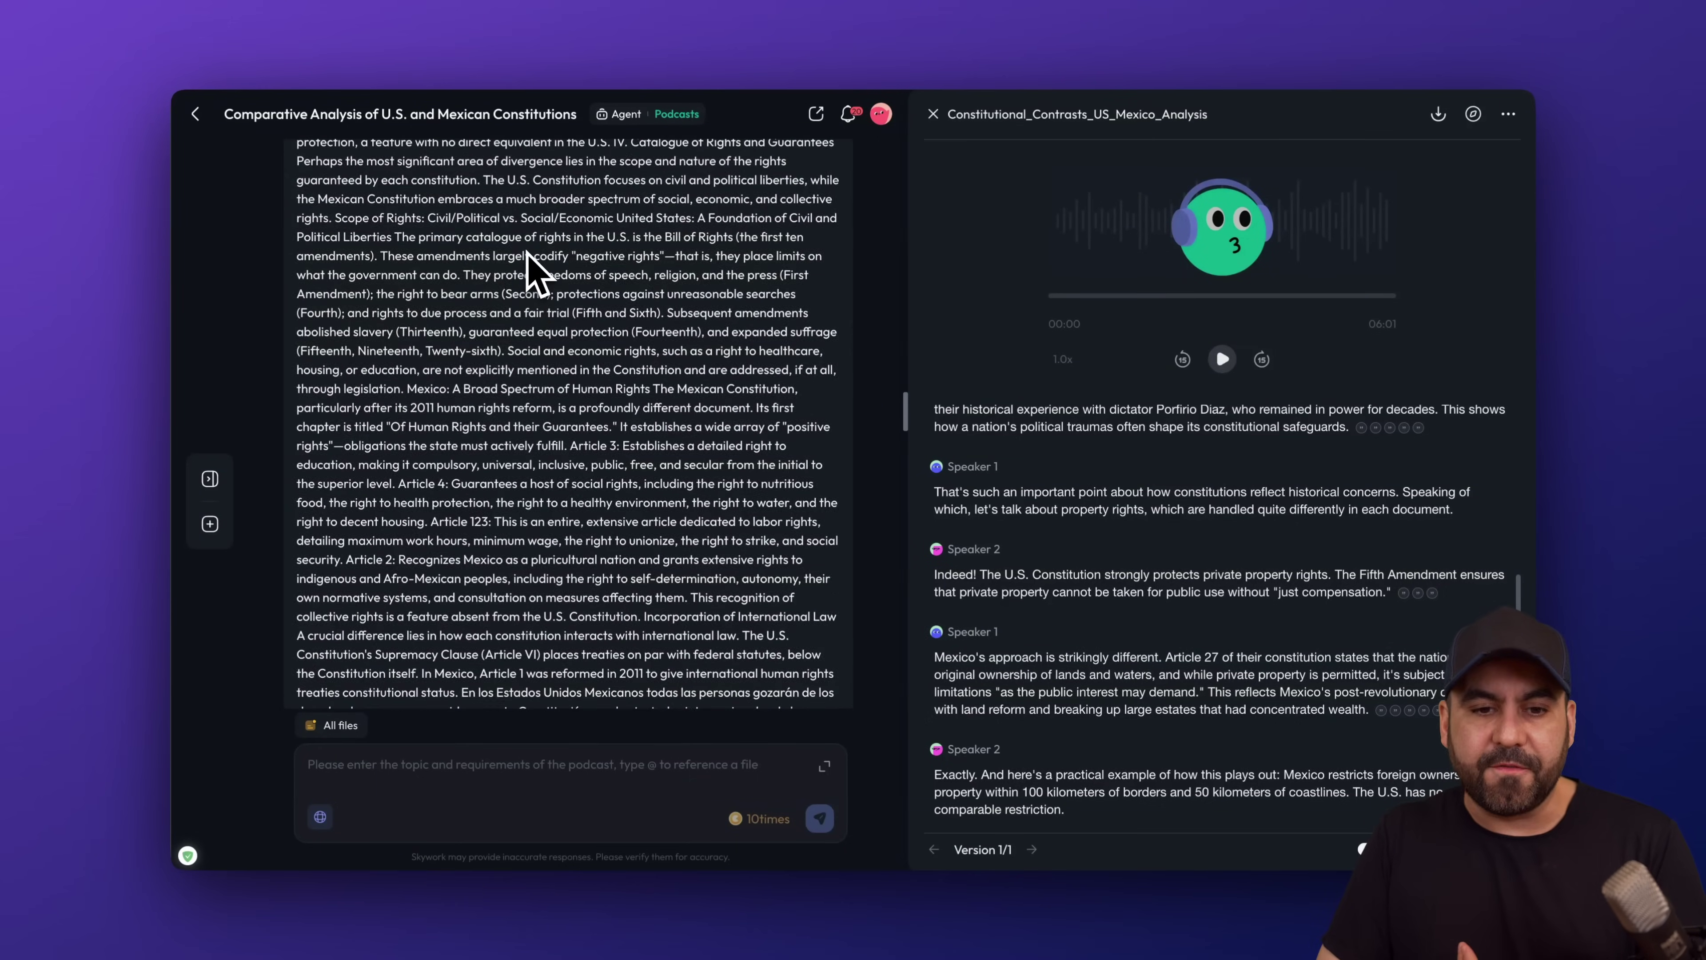
scroll(534, 272, up, 2)
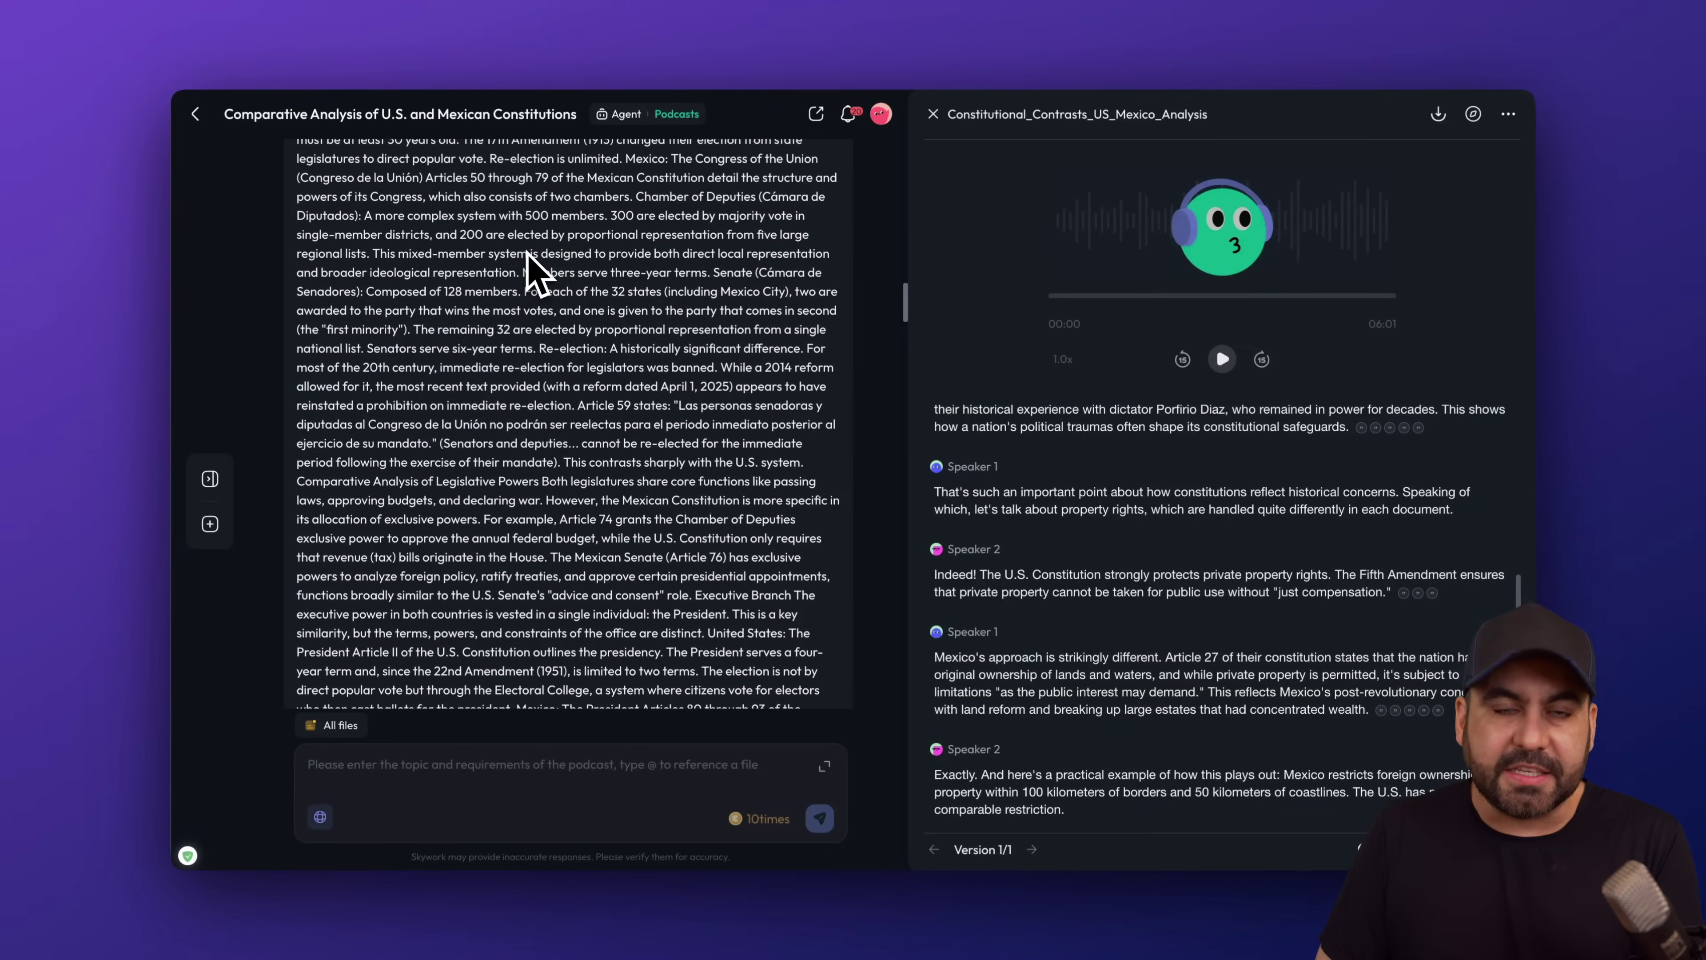
scroll(535, 273, up, 15)
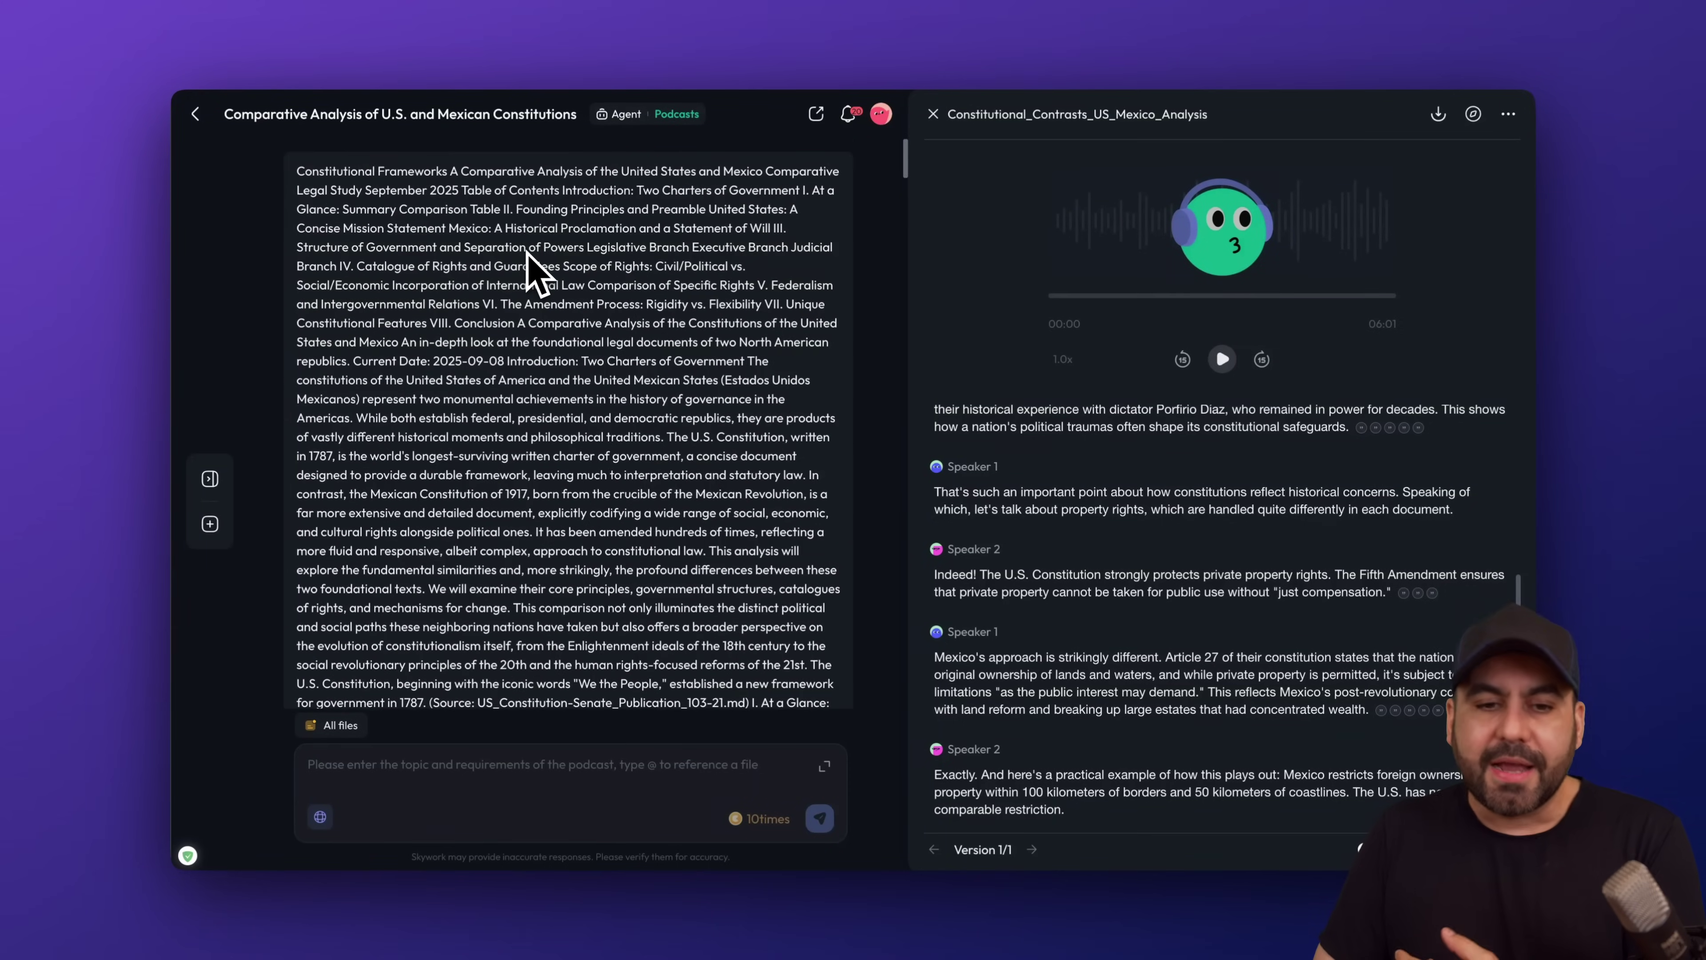
scroll(510, 726, down, 20)
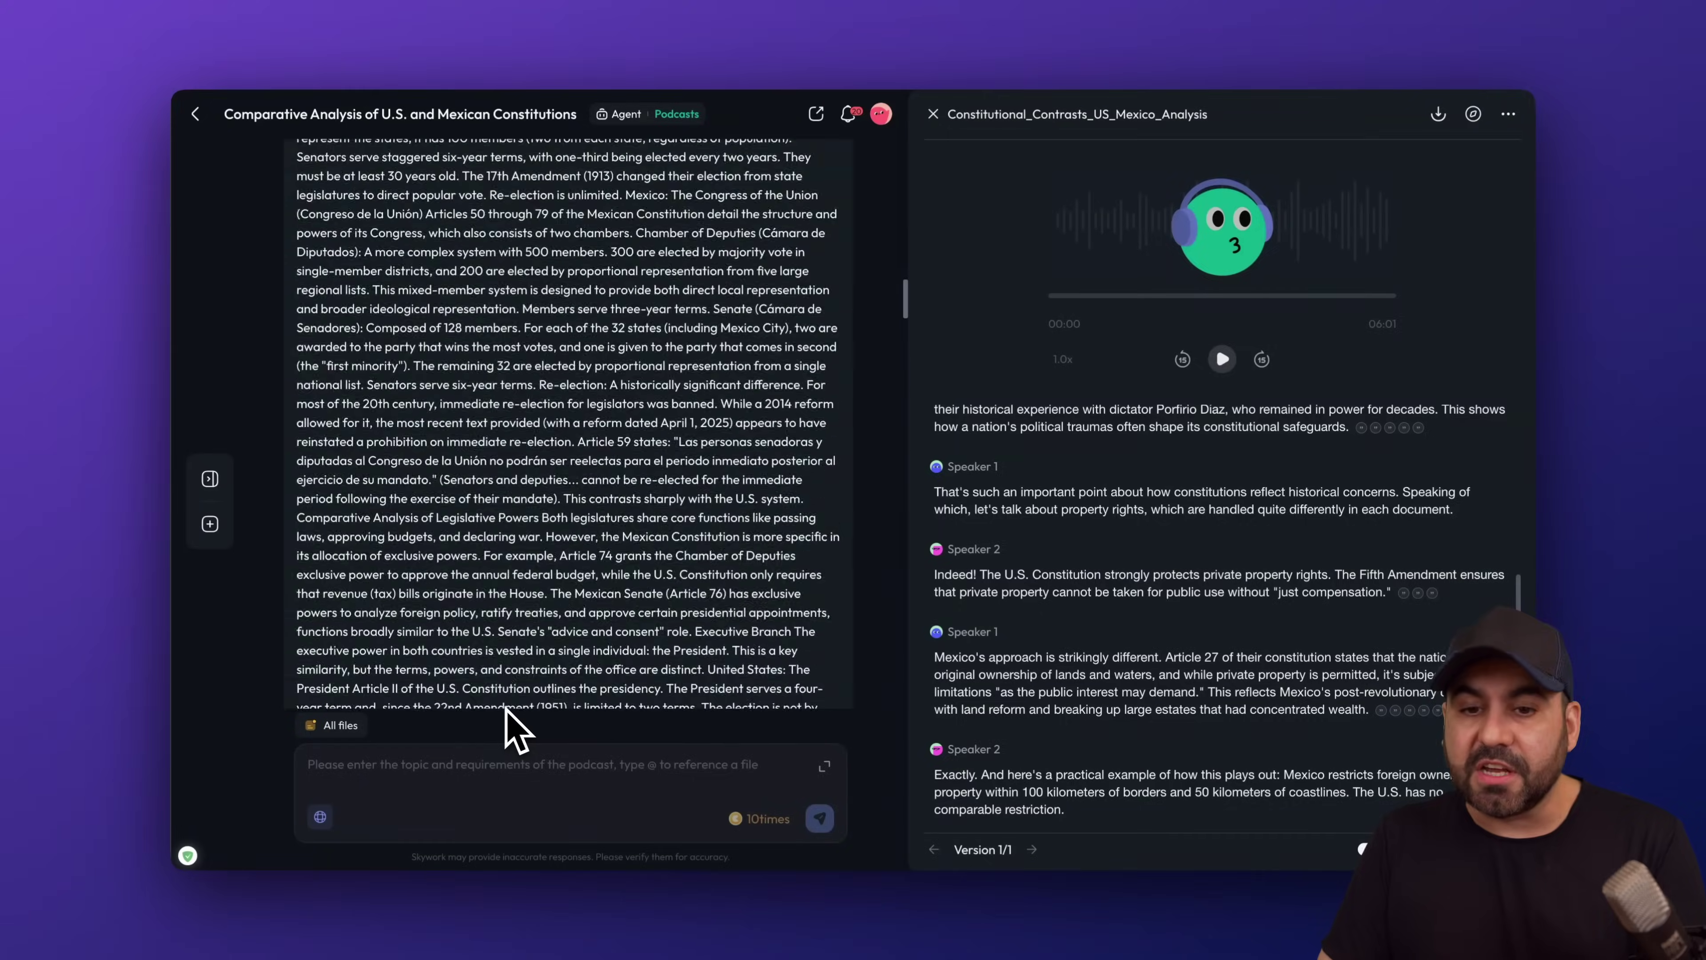
scroll(510, 727, down, 15)
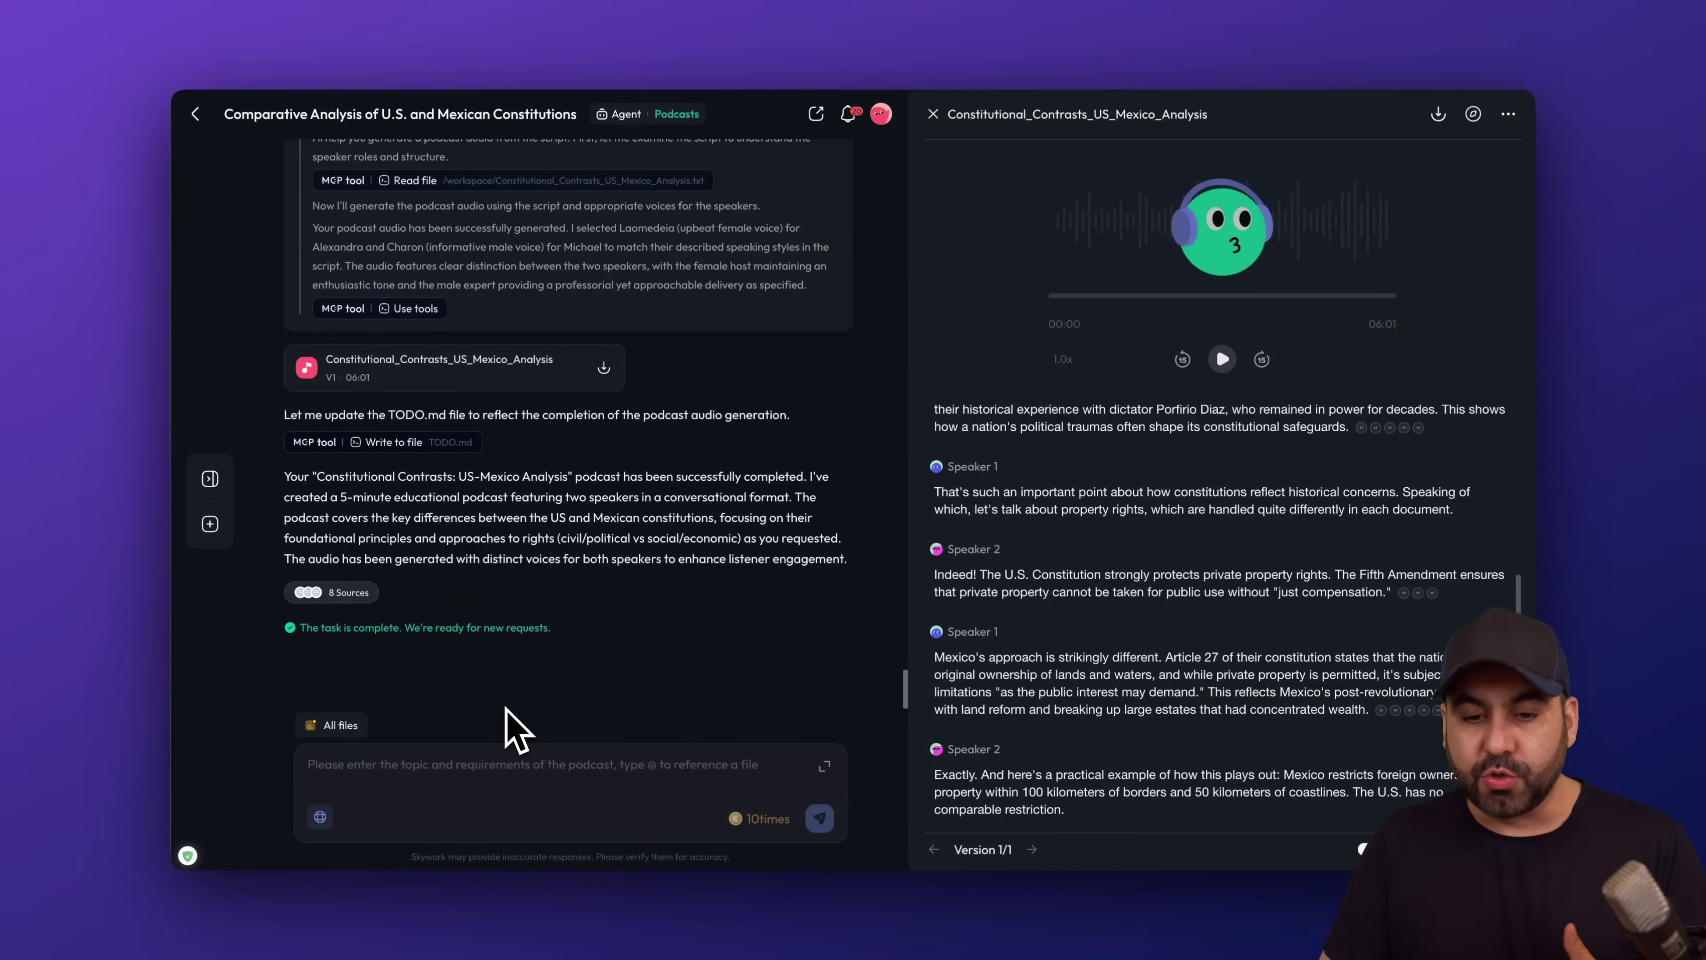
scroll(1101, 665, down, 10)
scroll(1094, 666, down, 2)
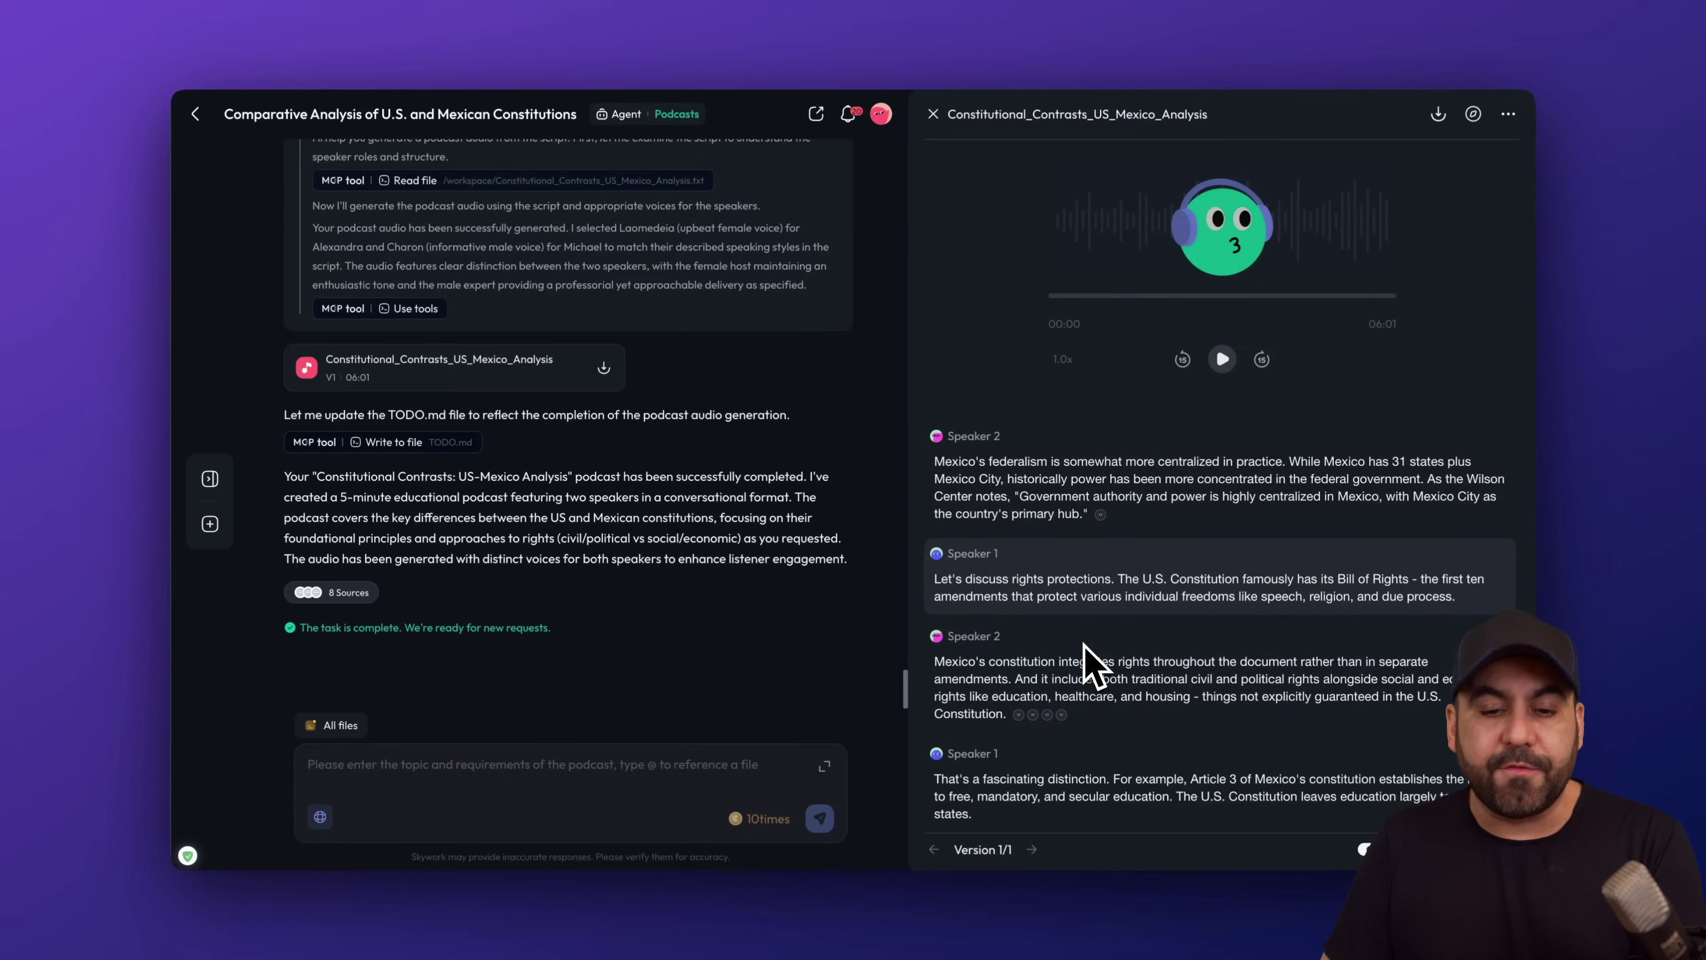
click(1223, 360)
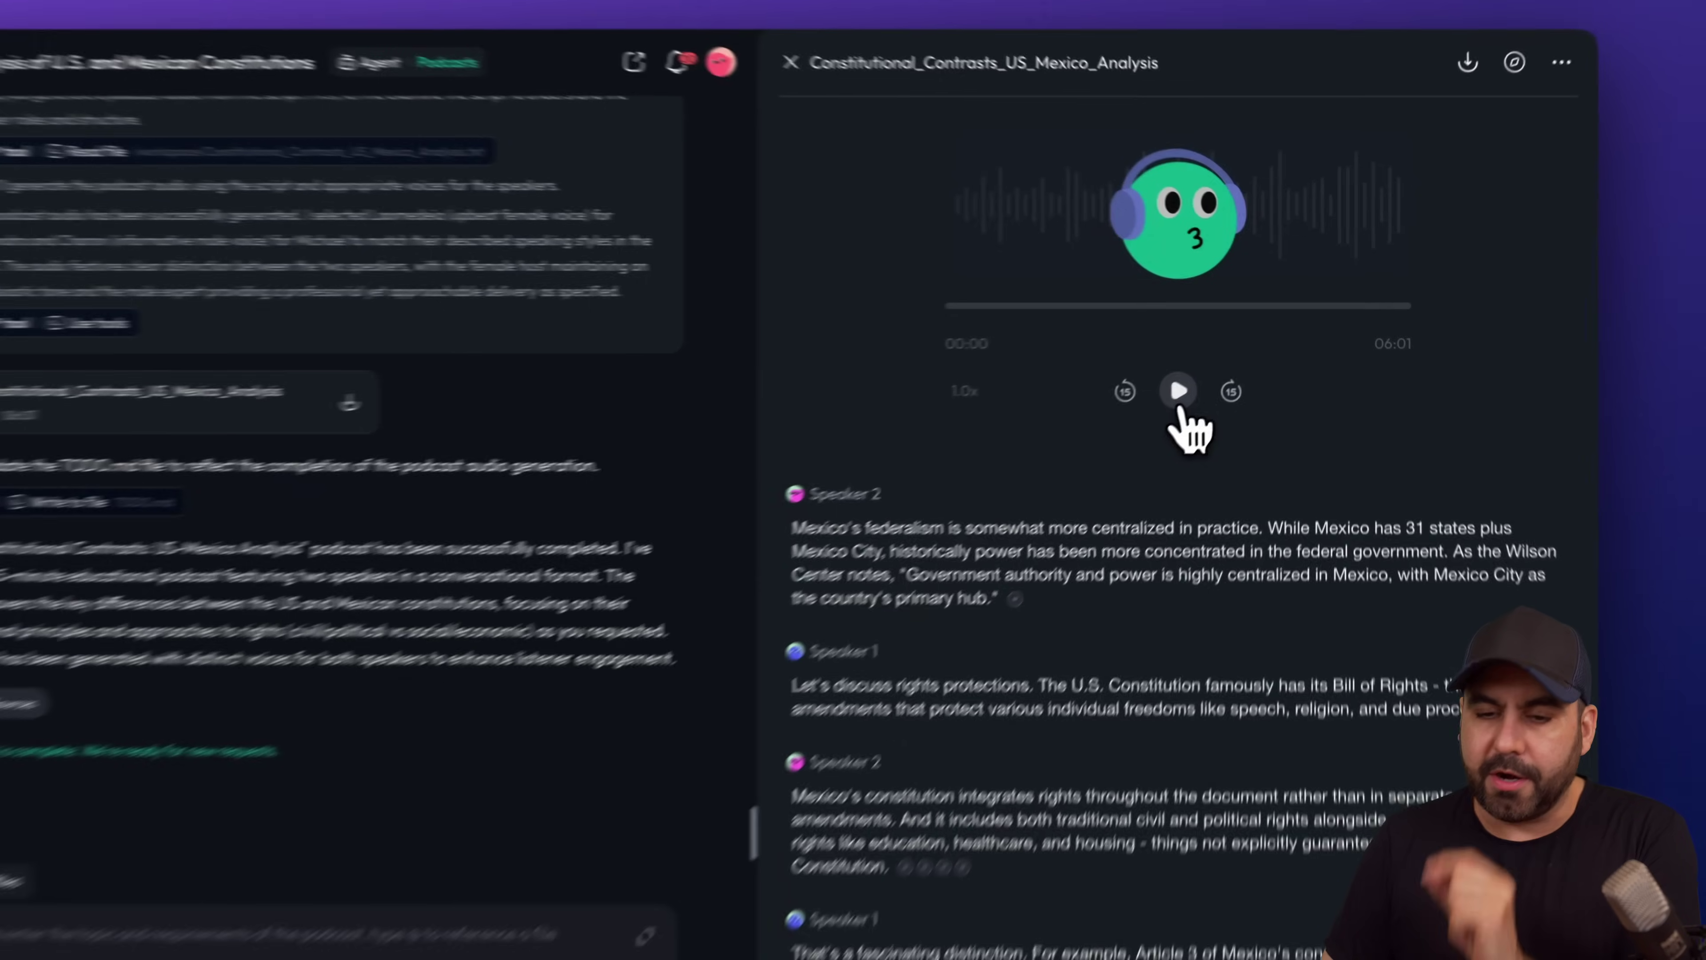
click(1222, 402)
click(1222, 401)
click(1222, 401)
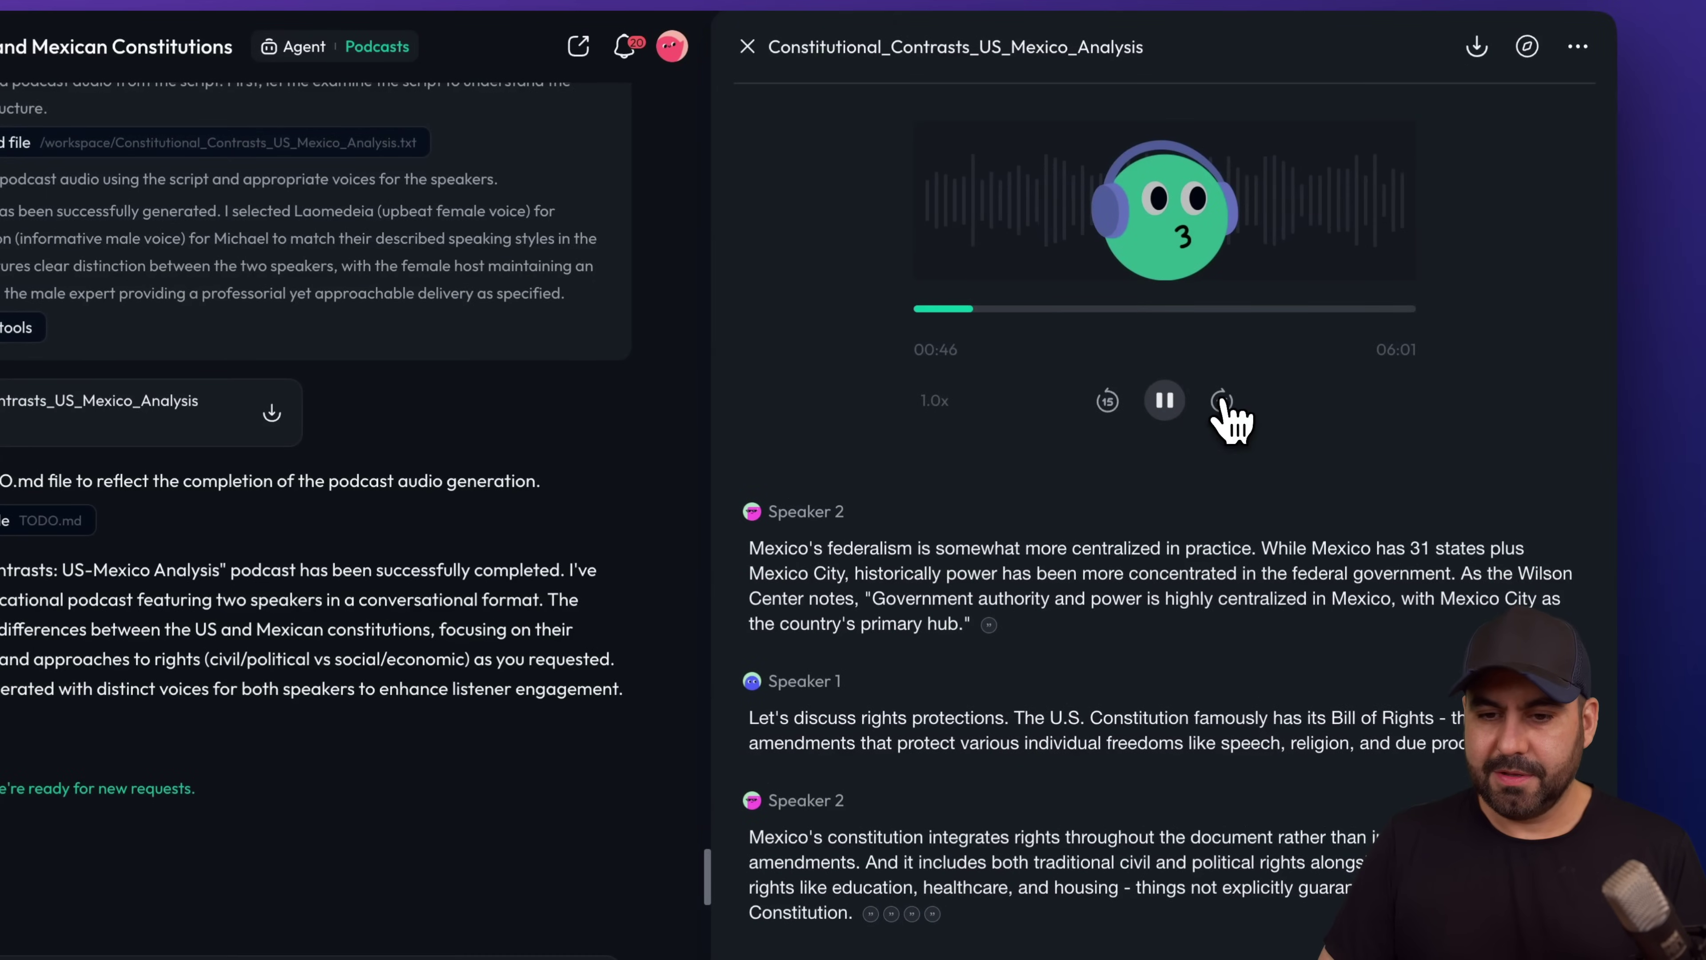
click(1222, 401)
click(1222, 401)
key(XF86AudioRaiseVolume)
key(XF86AudioRaiseVolume)
key(XF86AudioRaiseVolume)
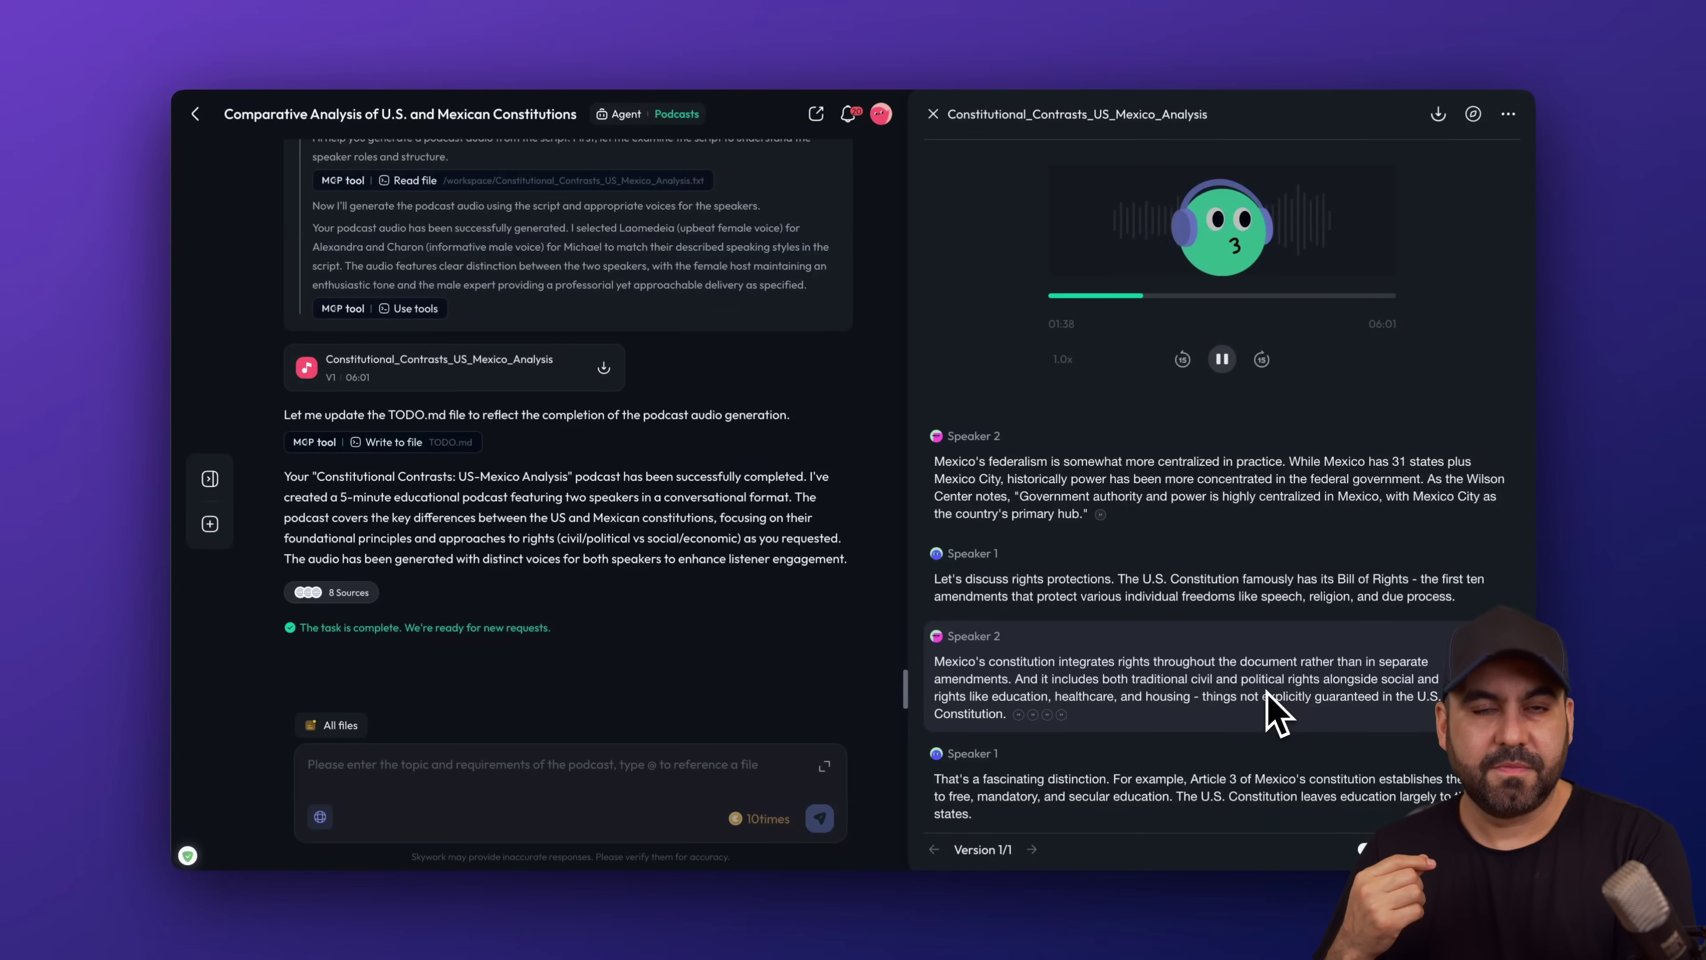
click(1222, 359)
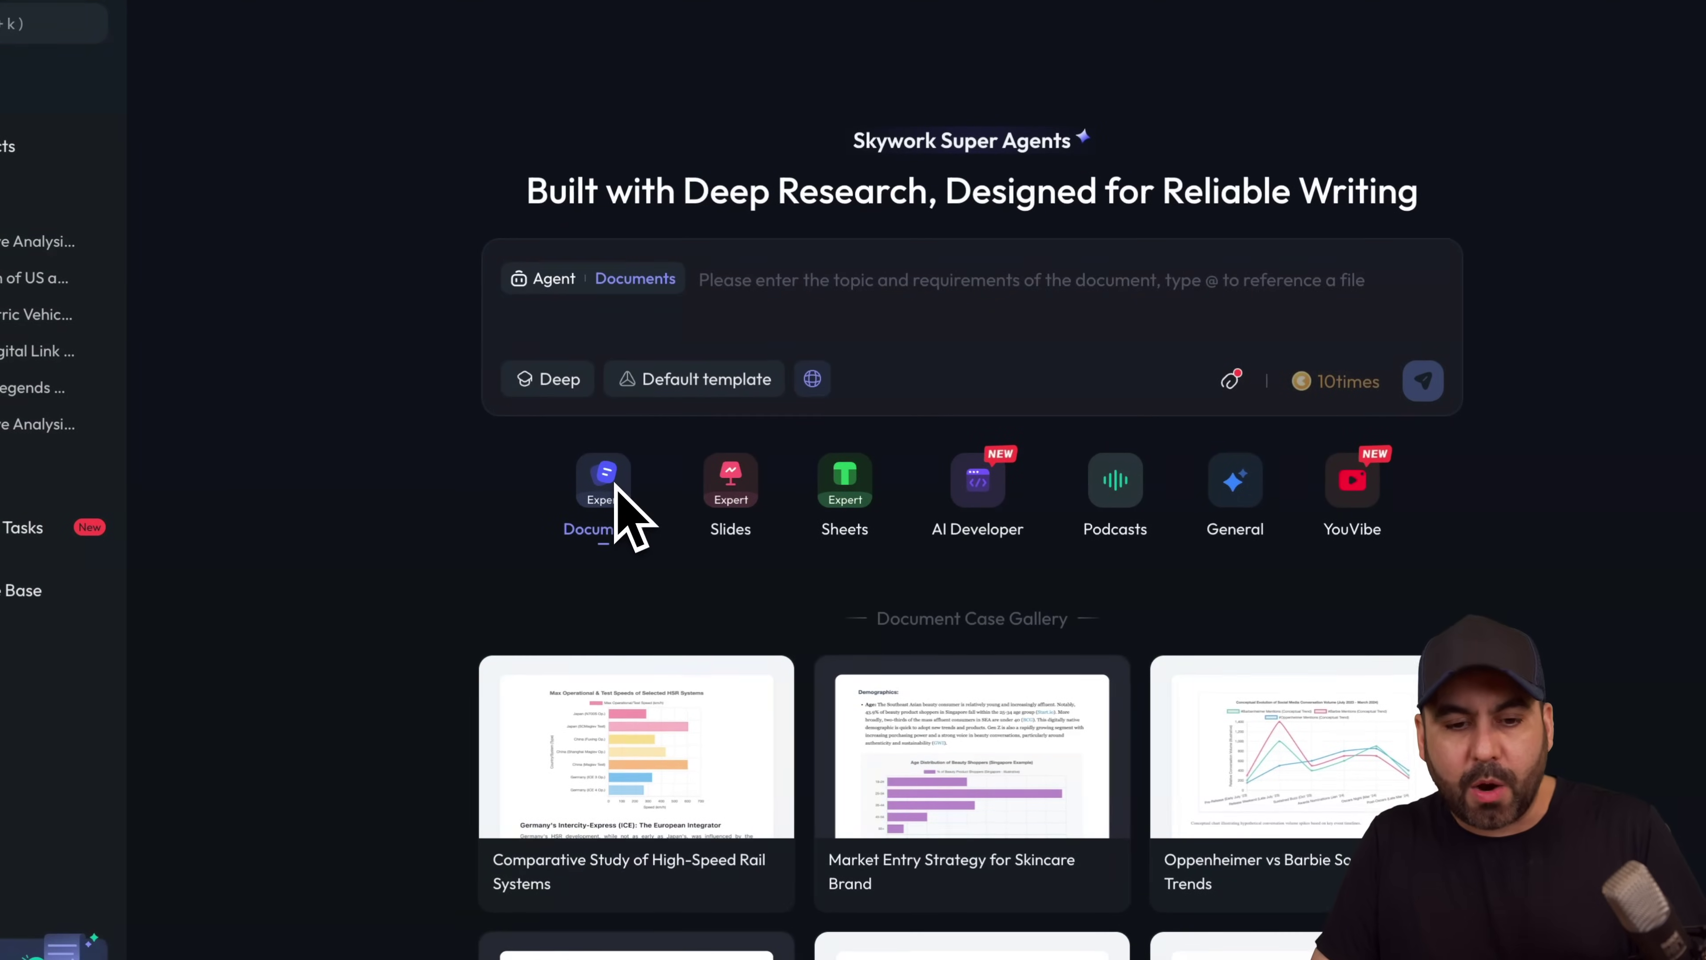
- Choose the Research Report template and keep Deep Mode for the new document request
click(669, 383)
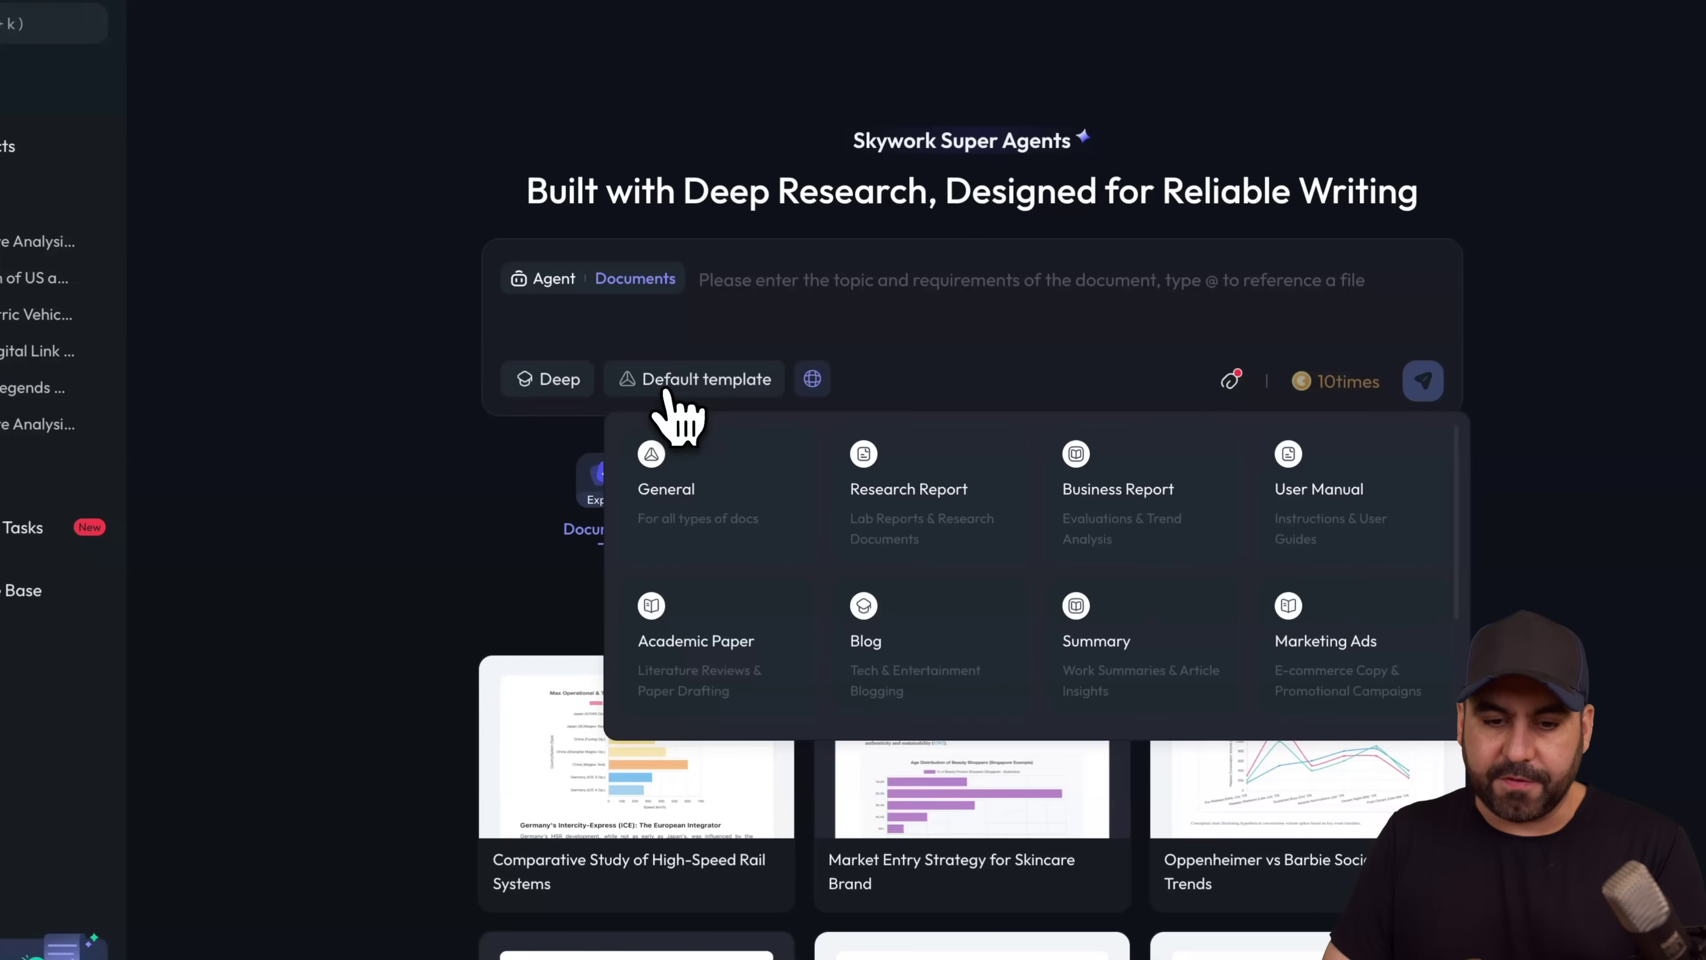
click(968, 533)
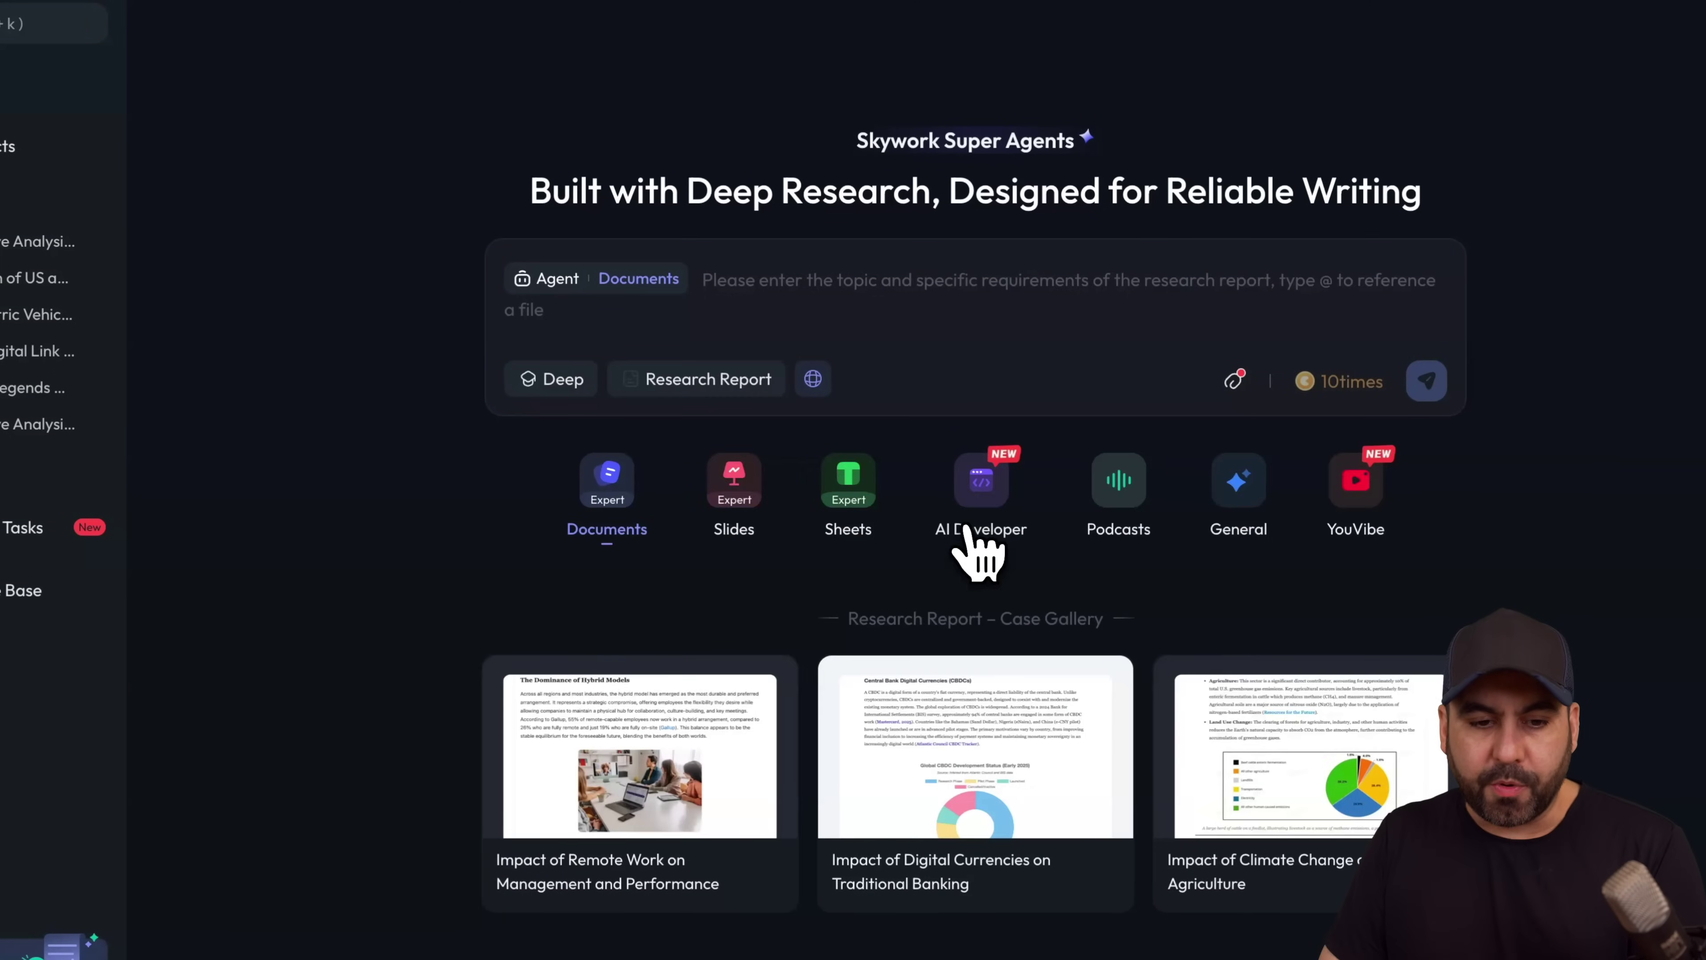
click(559, 380)
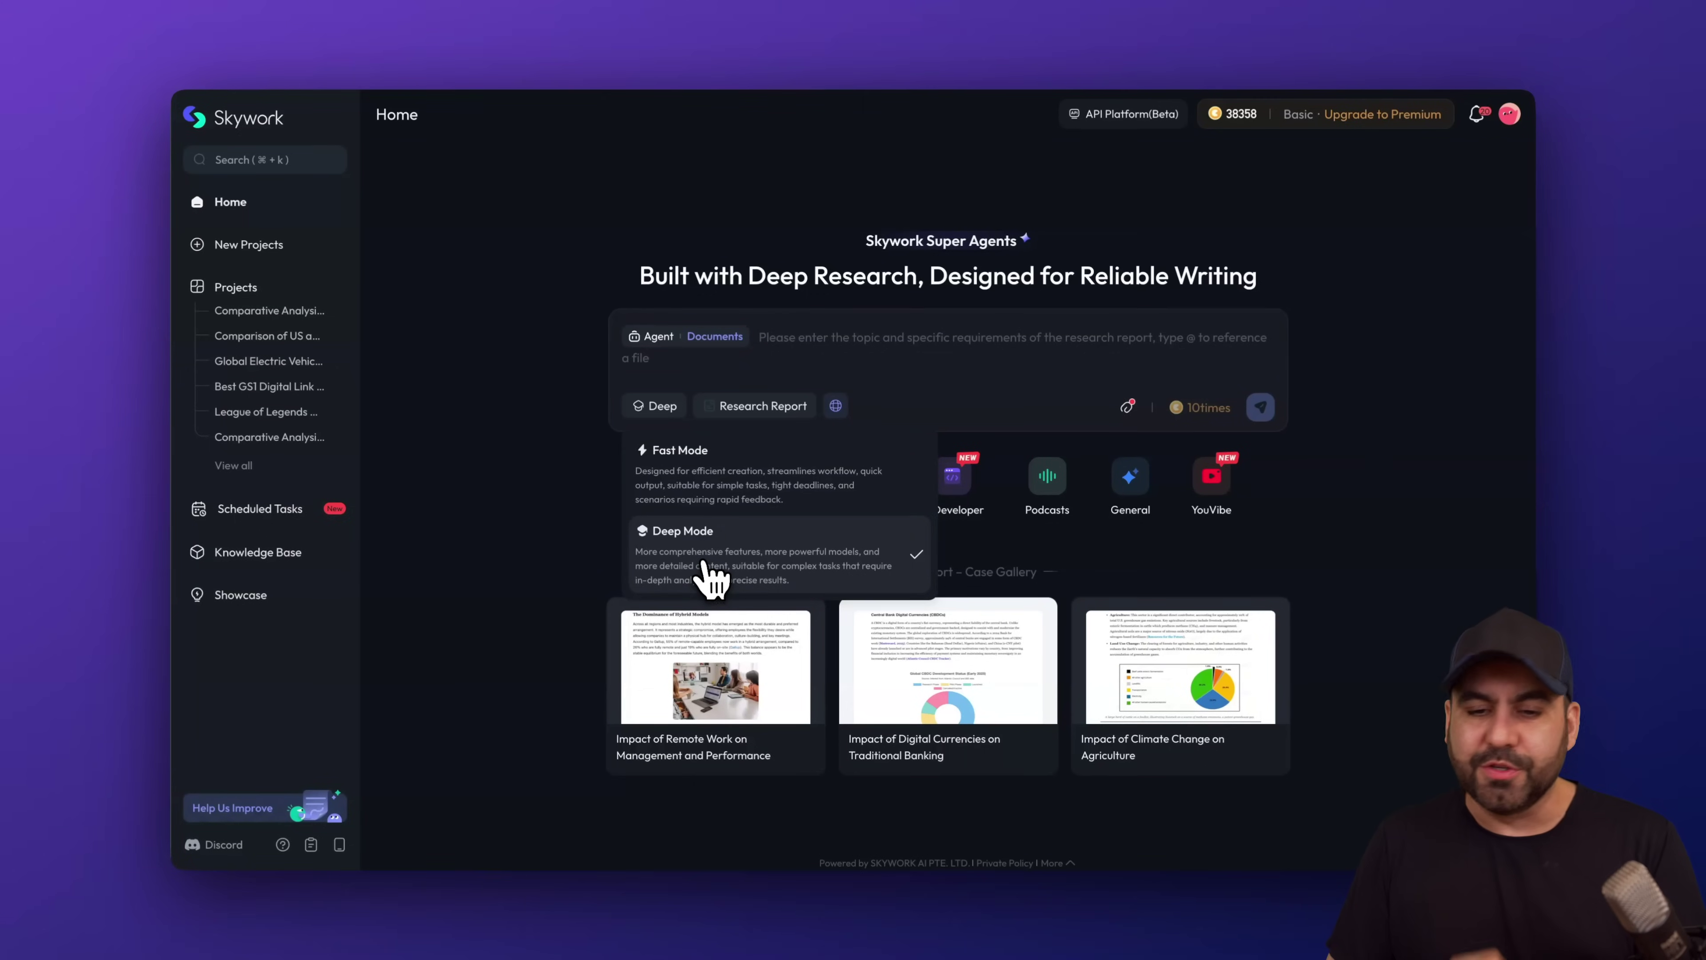
click(861, 336)
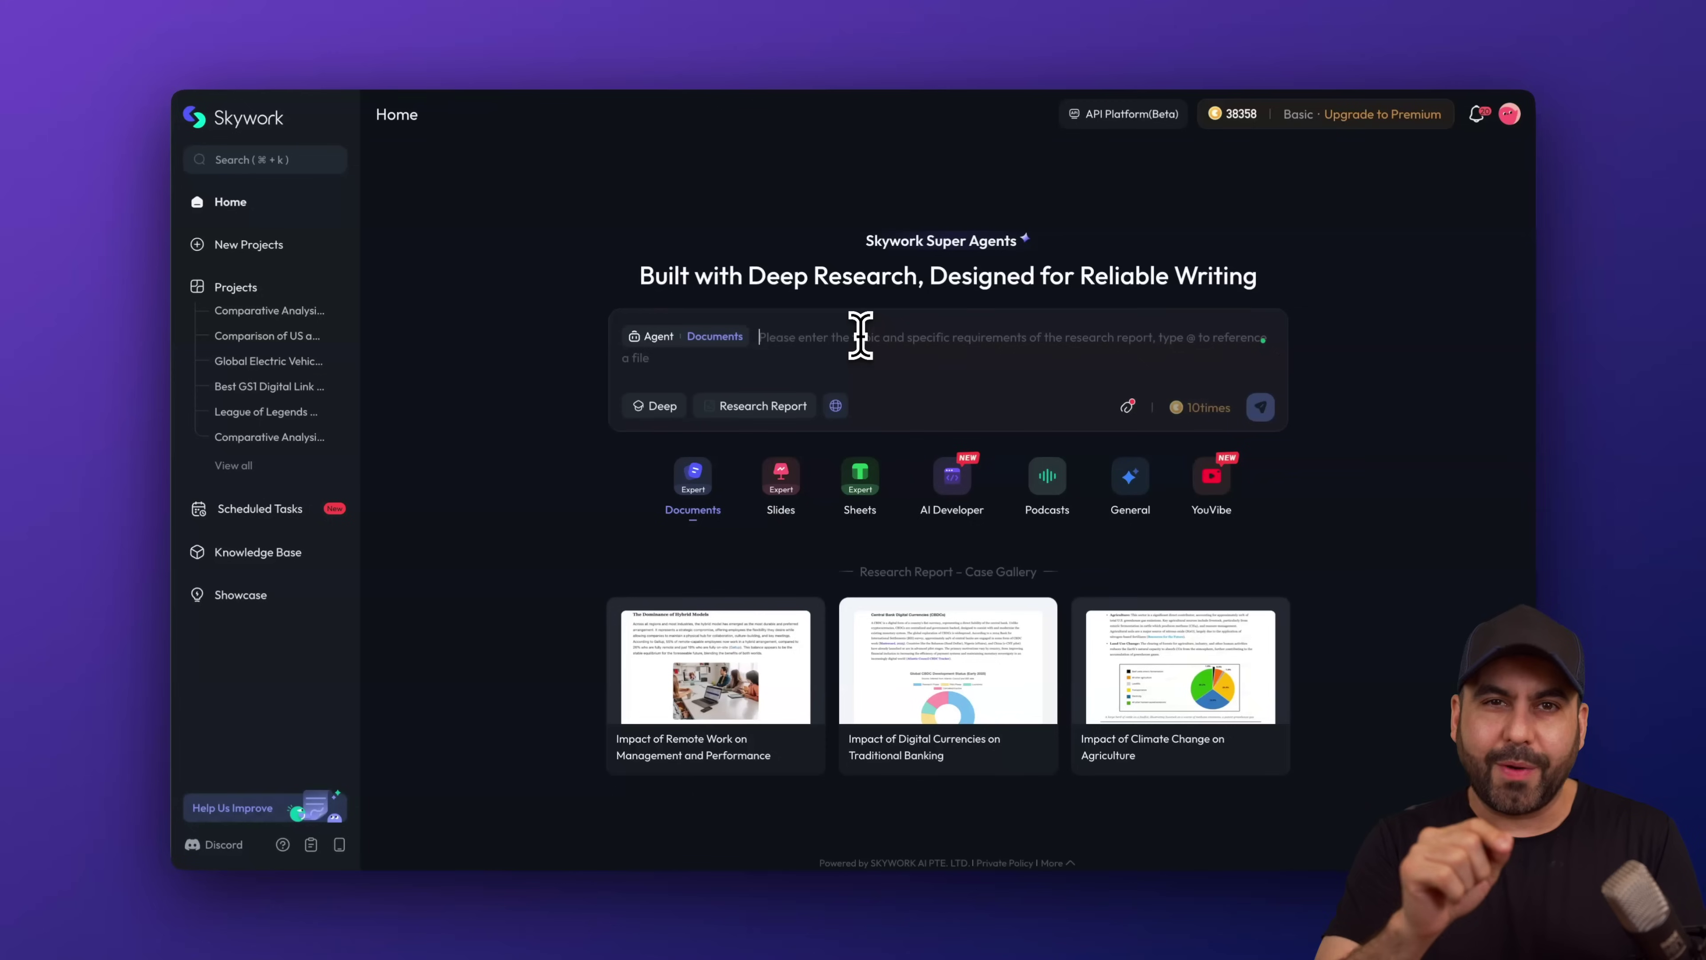
- Paste the question on wealth versus poverty shaping children's thinking and submit it
text(How does being born into wealth differ from being born into poverty? Do children raised in wealth think differently simply because they grow up with different resources and experiences? Compared to the poor and middle class.)
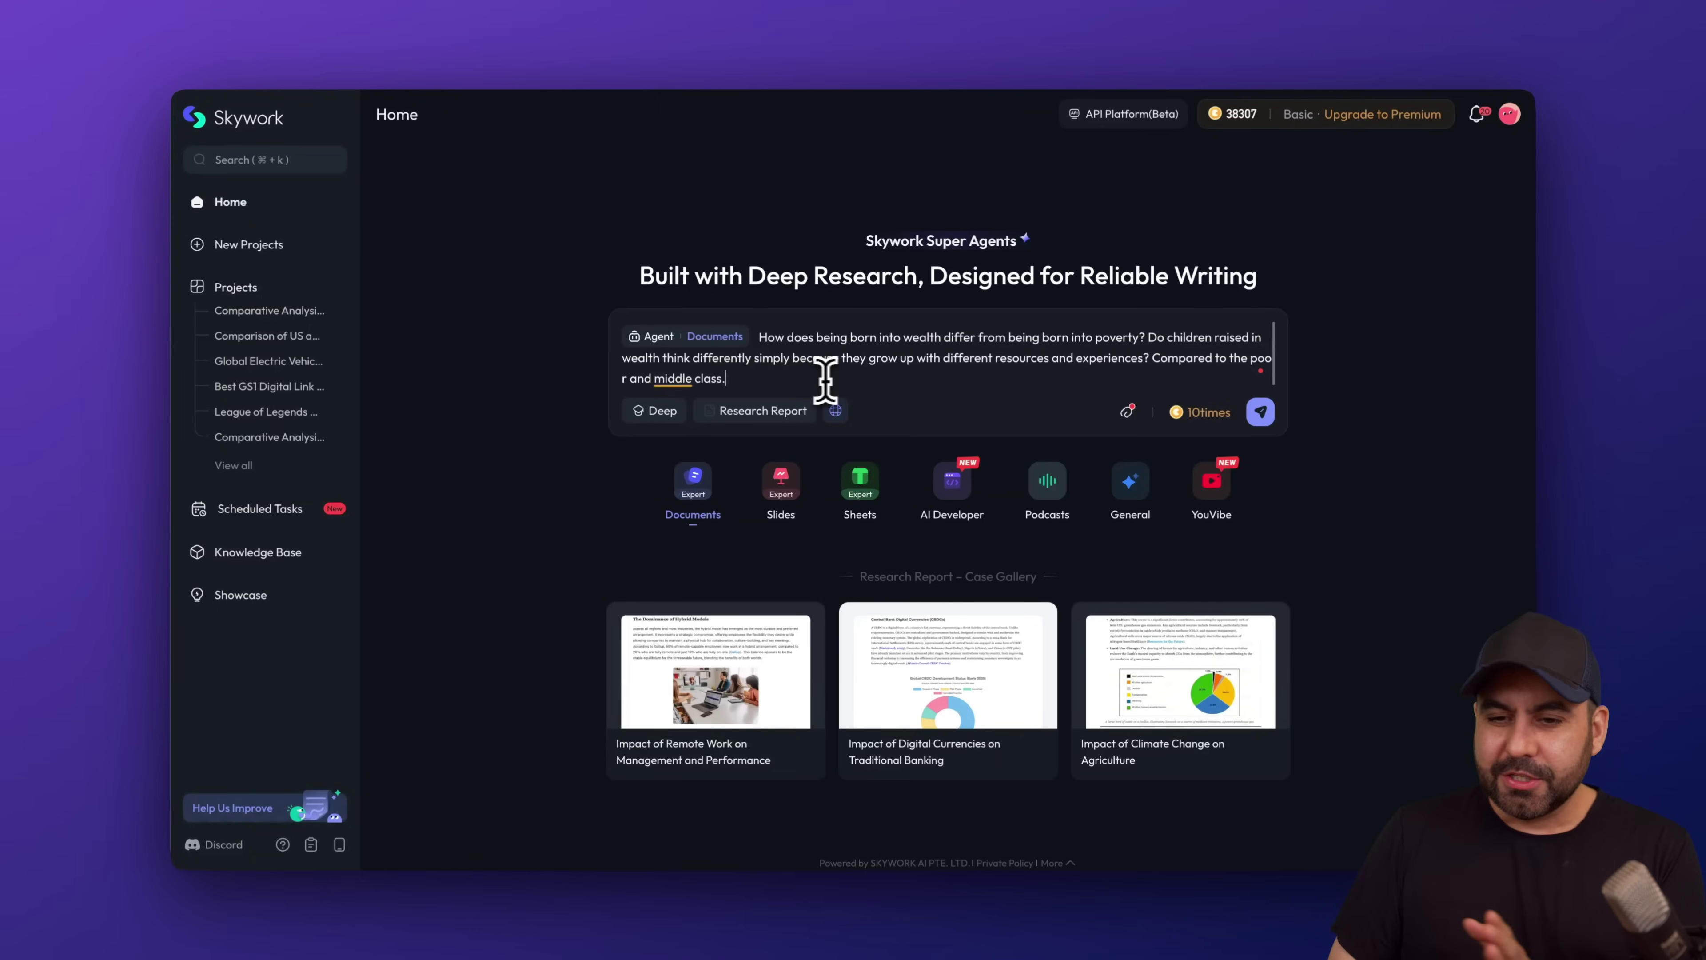
click(1265, 425)
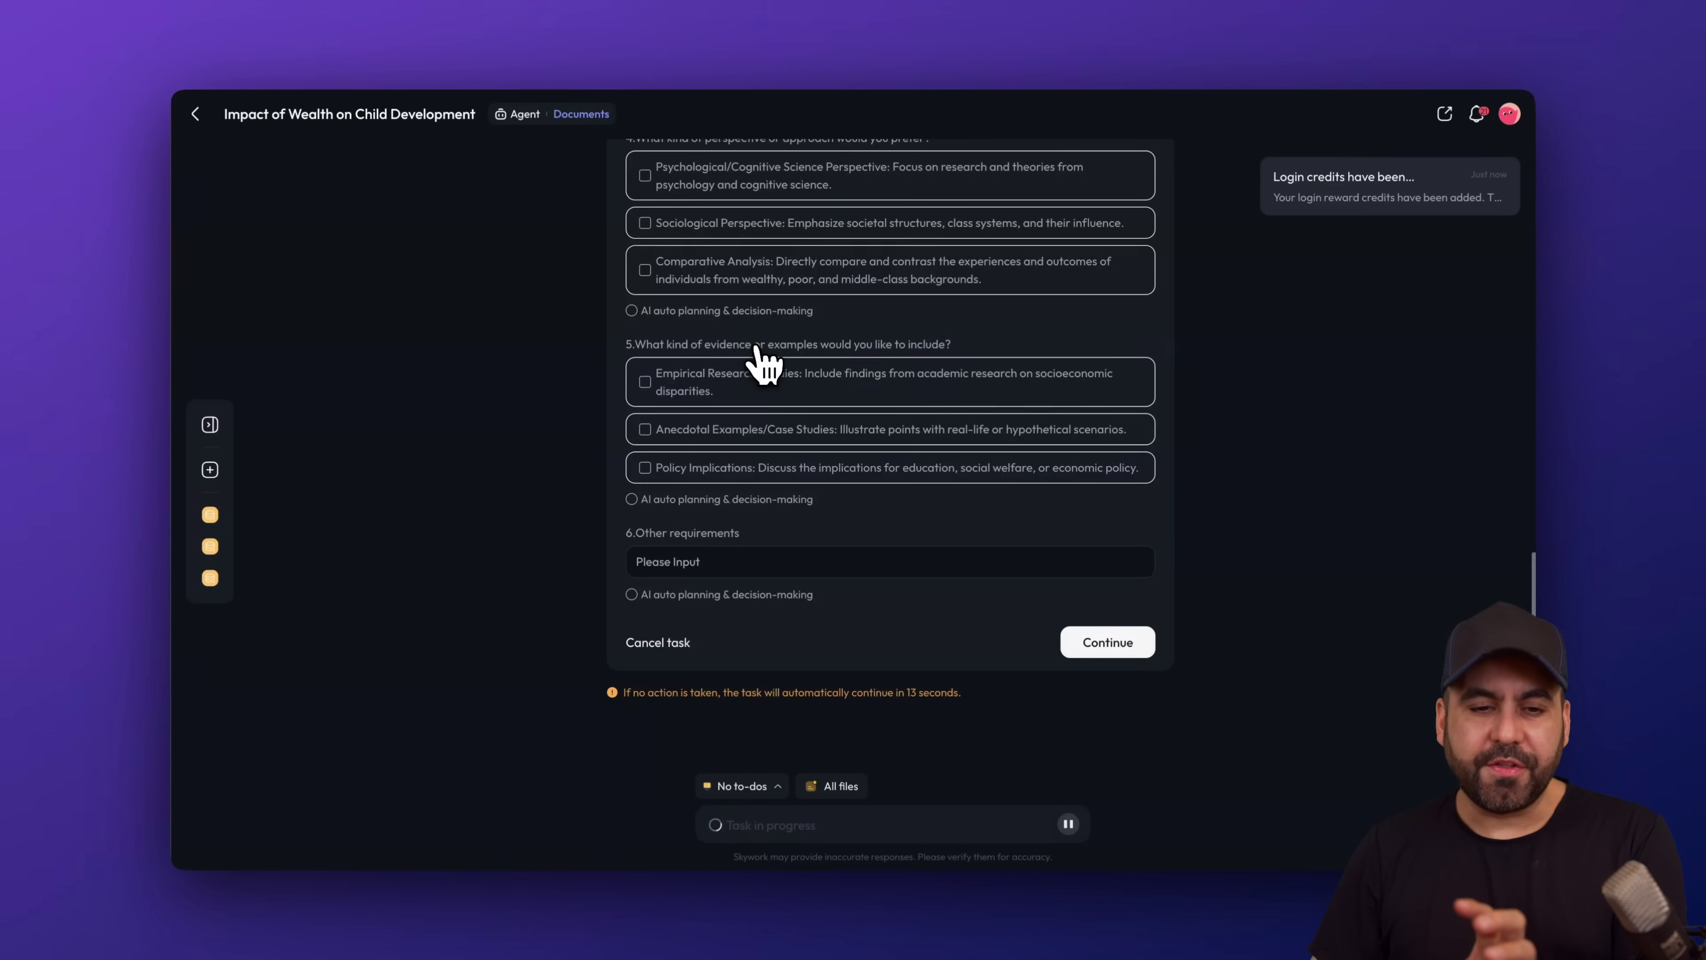
- Pick the title 'The Impact of Socioeconomic Background on Thought Processes' and confirm the questionnaire
scroll(765, 364, up, 12)
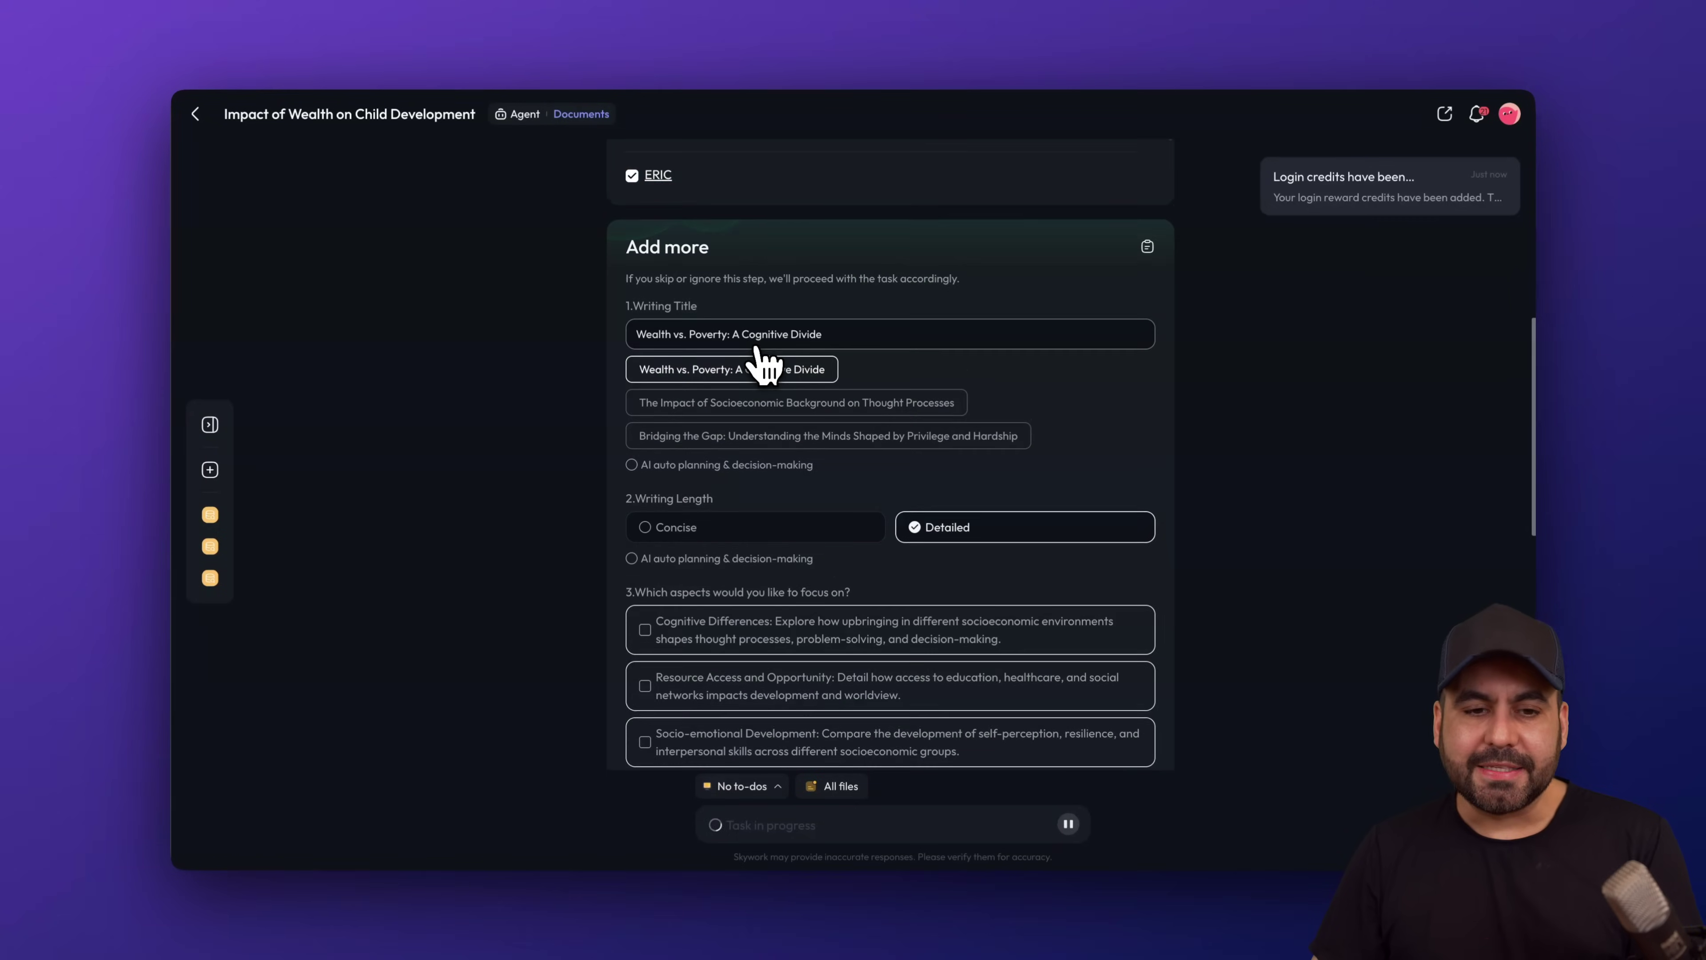
scroll(766, 363, up, 1)
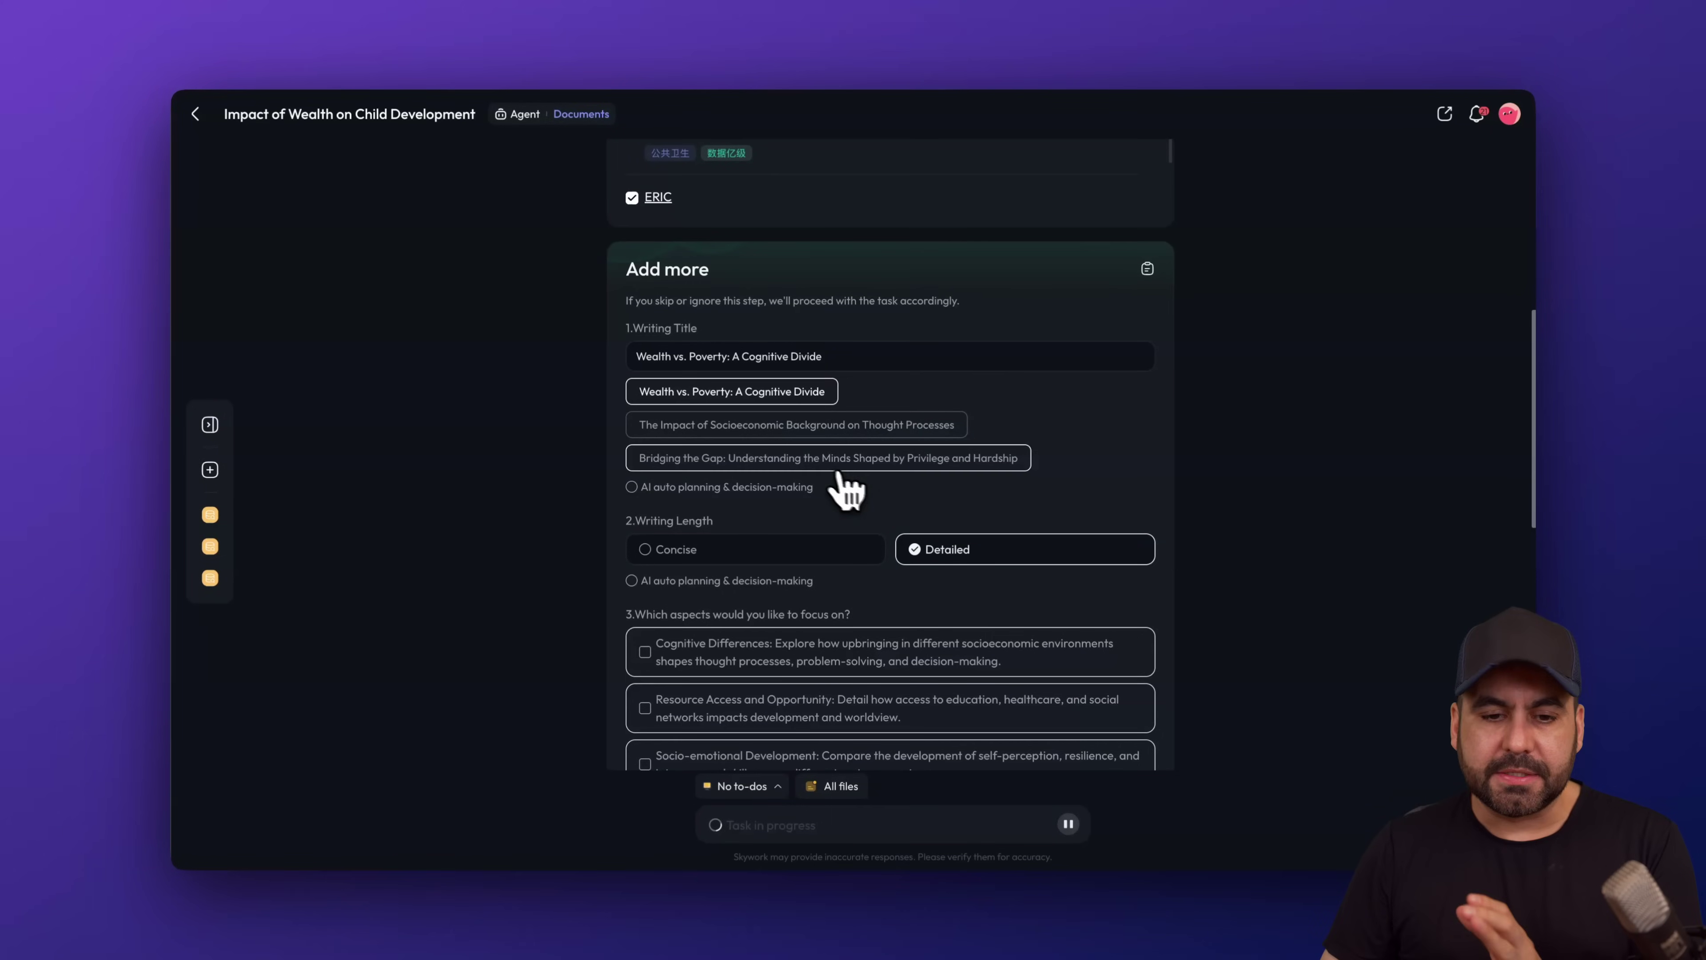
click(792, 429)
scroll(874, 511, down, 2)
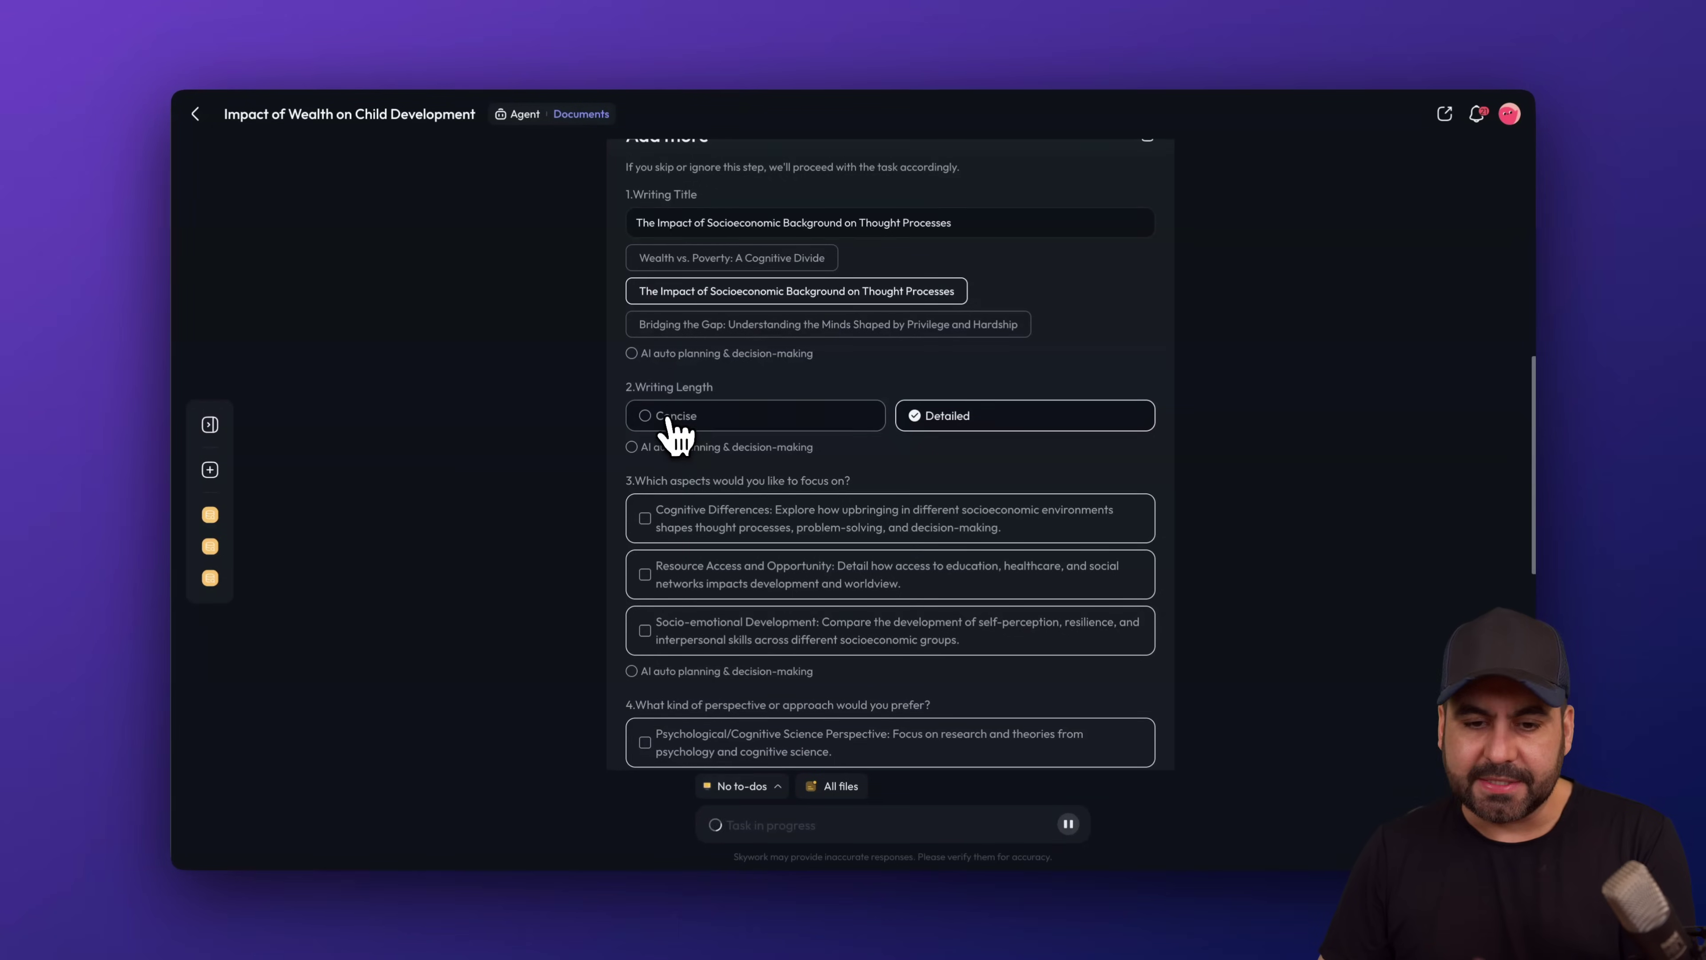
scroll(994, 444, down, 4)
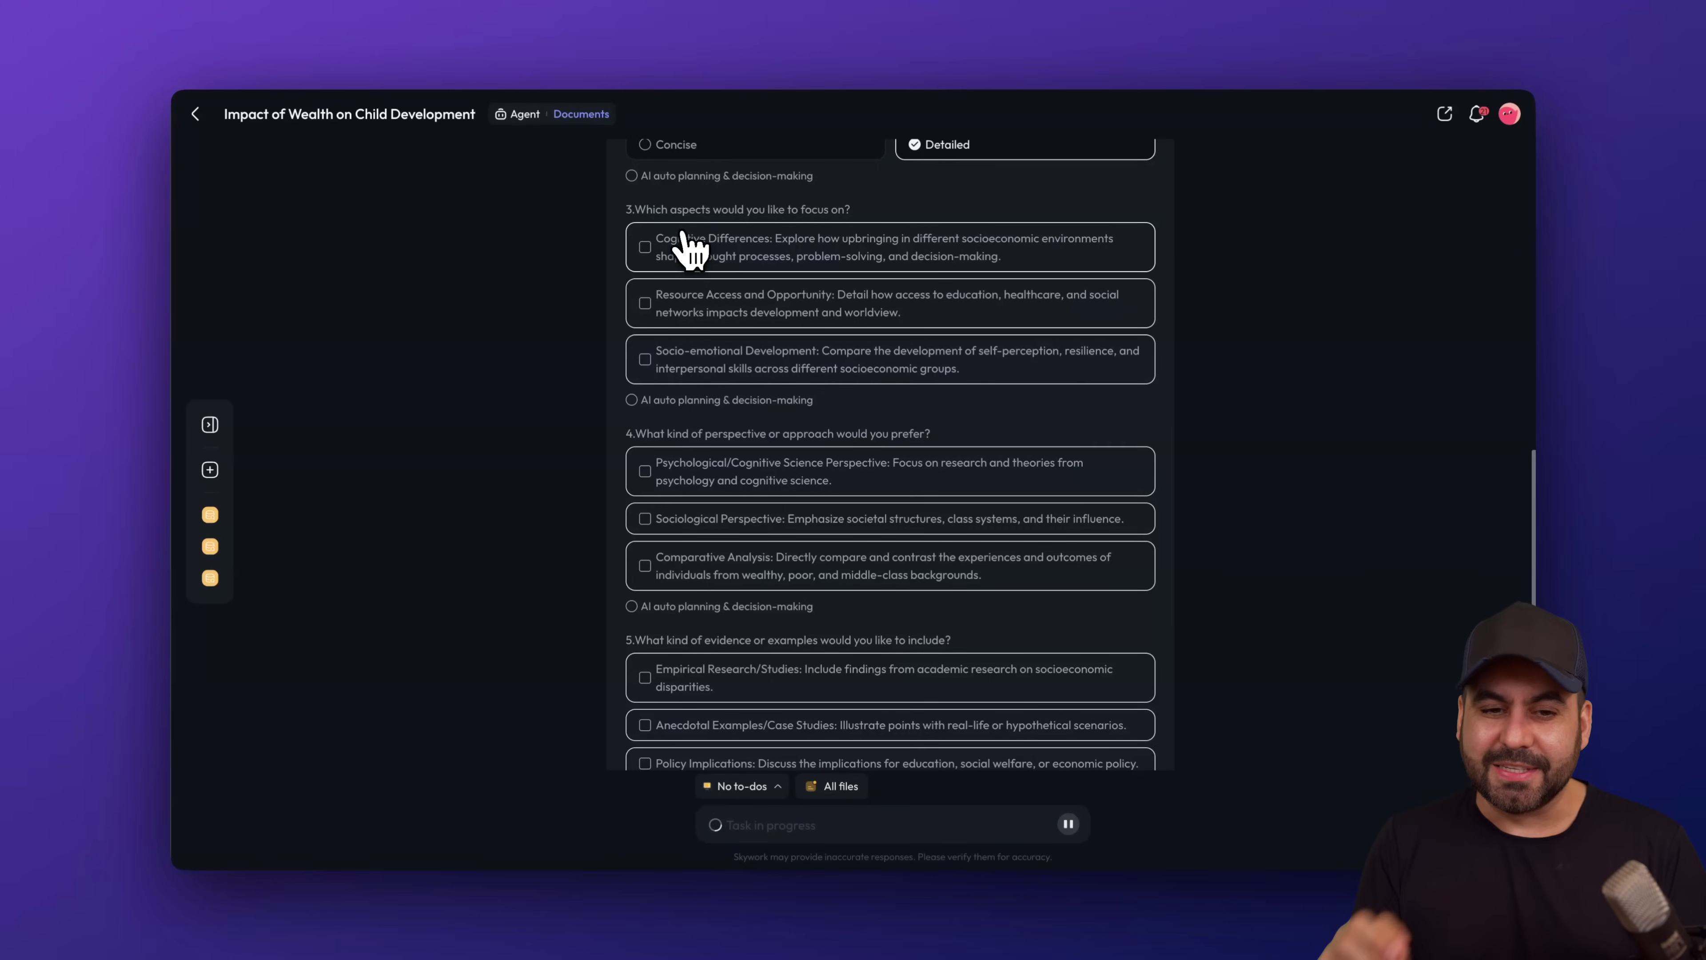
scroll(723, 381, down, 5)
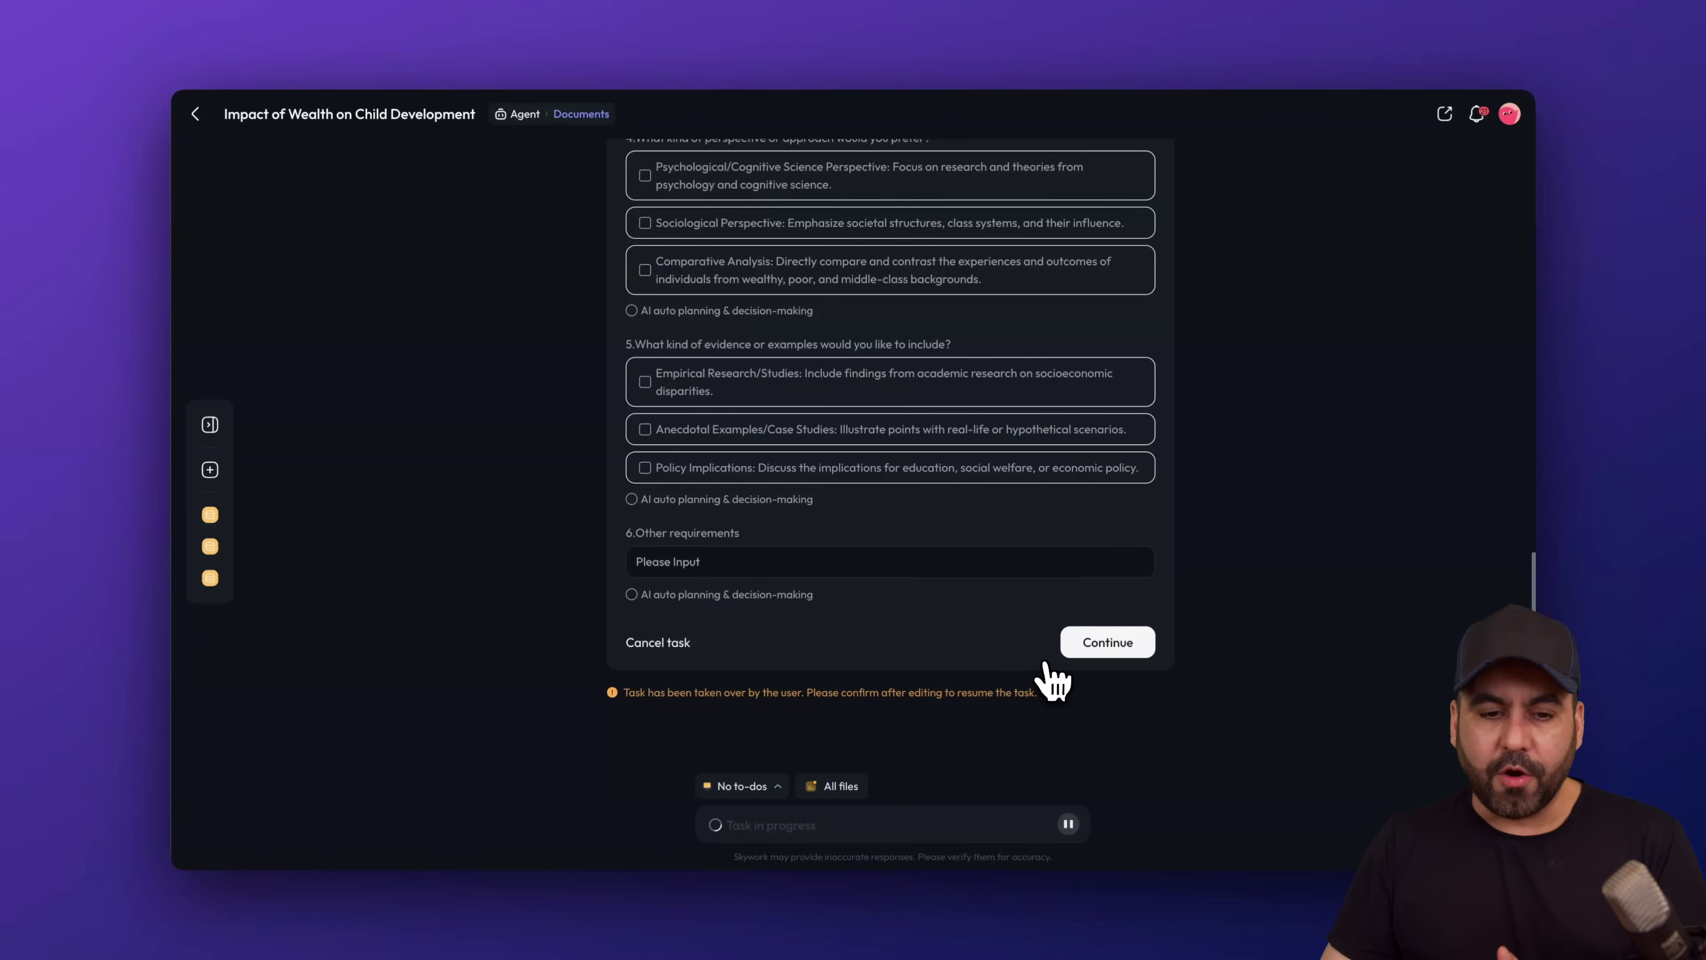
click(1105, 647)
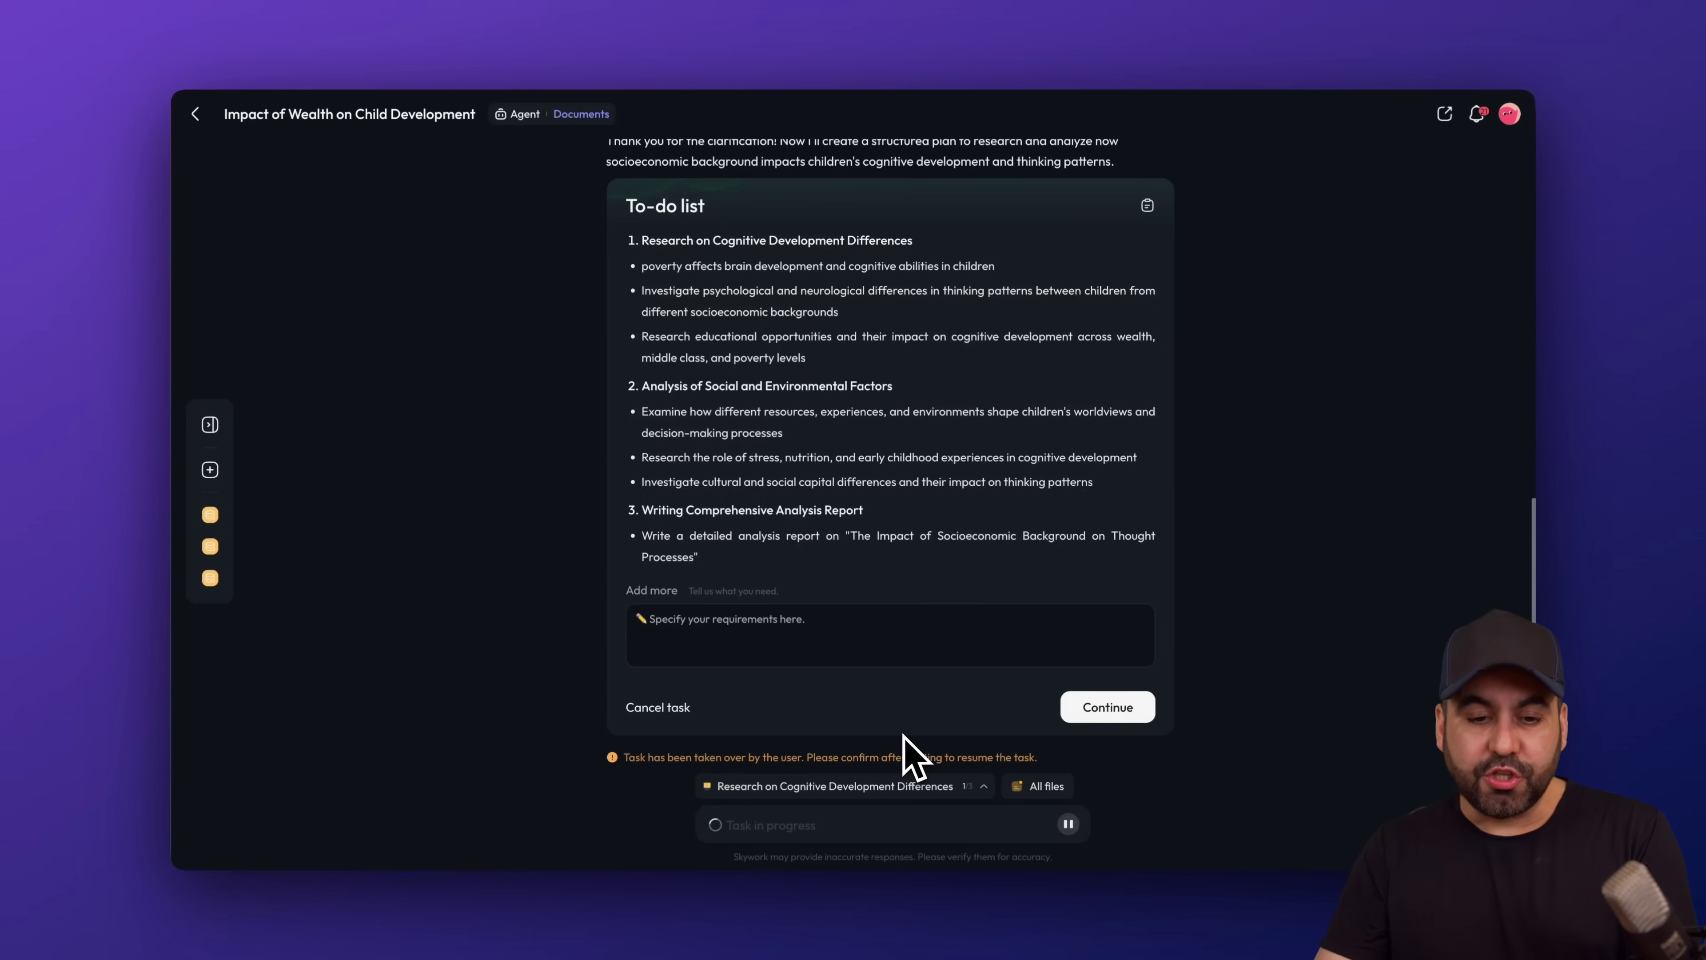
- Approve the research to-do list so the socioeconomic impact analysis report is written
click(752, 613)
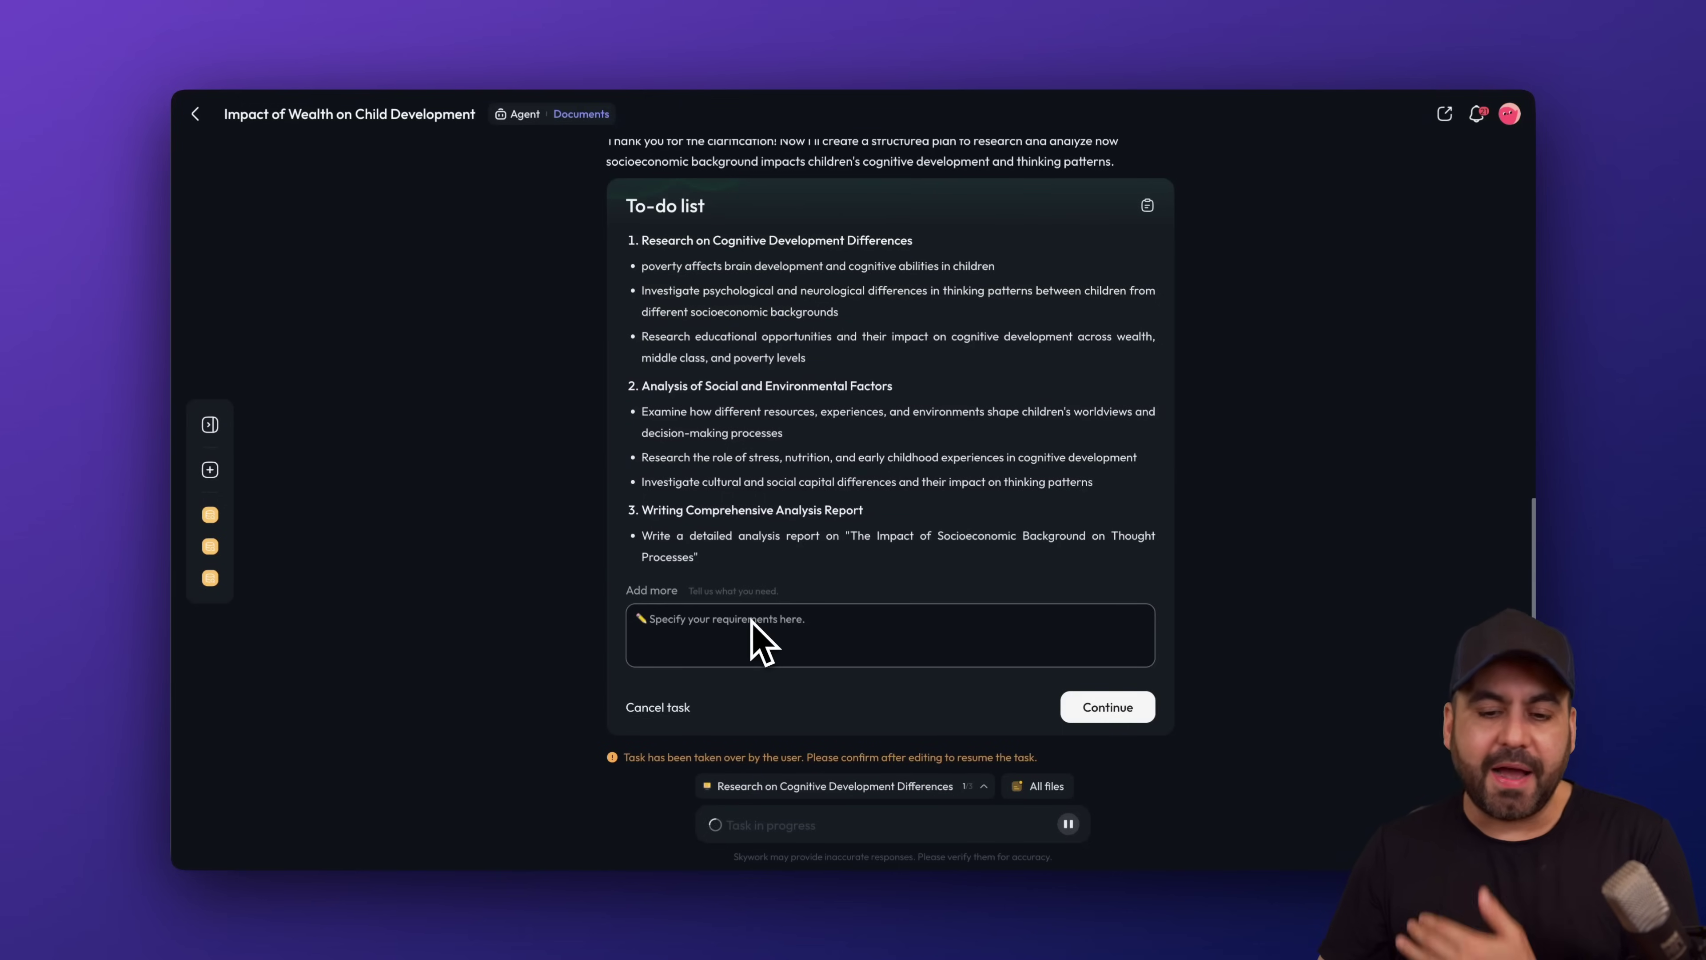
click(1129, 711)
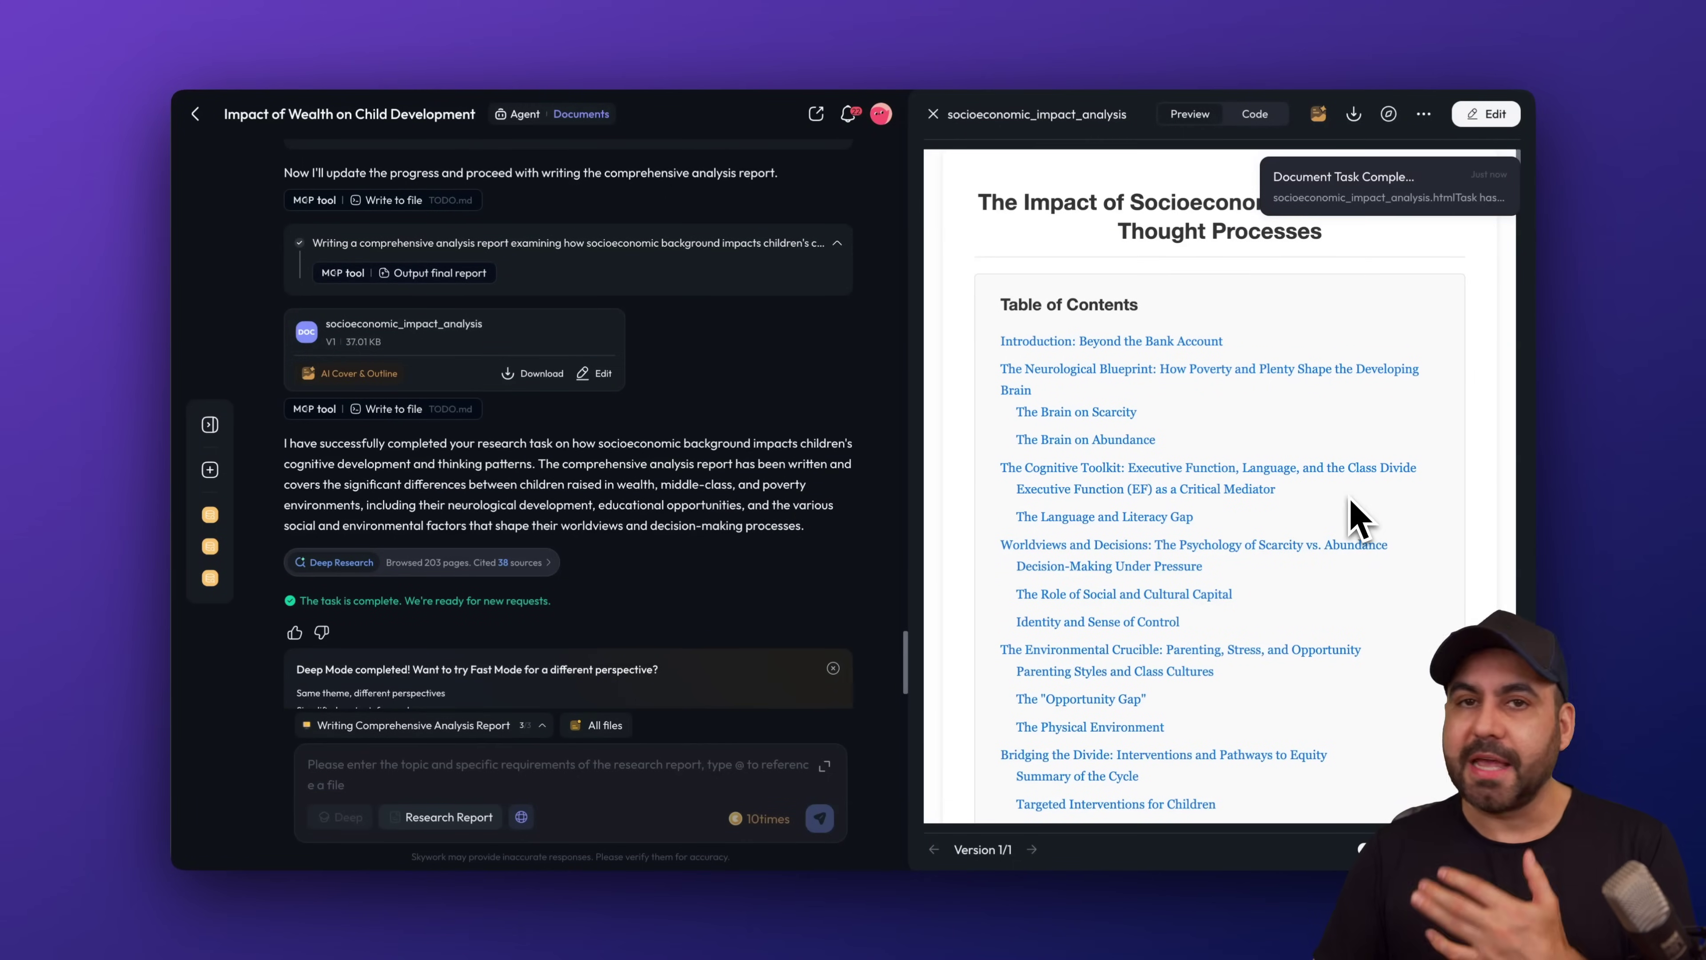
- Select the report's text from the beginning through the last line of the Concluding Thought
scroll(1359, 519, down, 10)
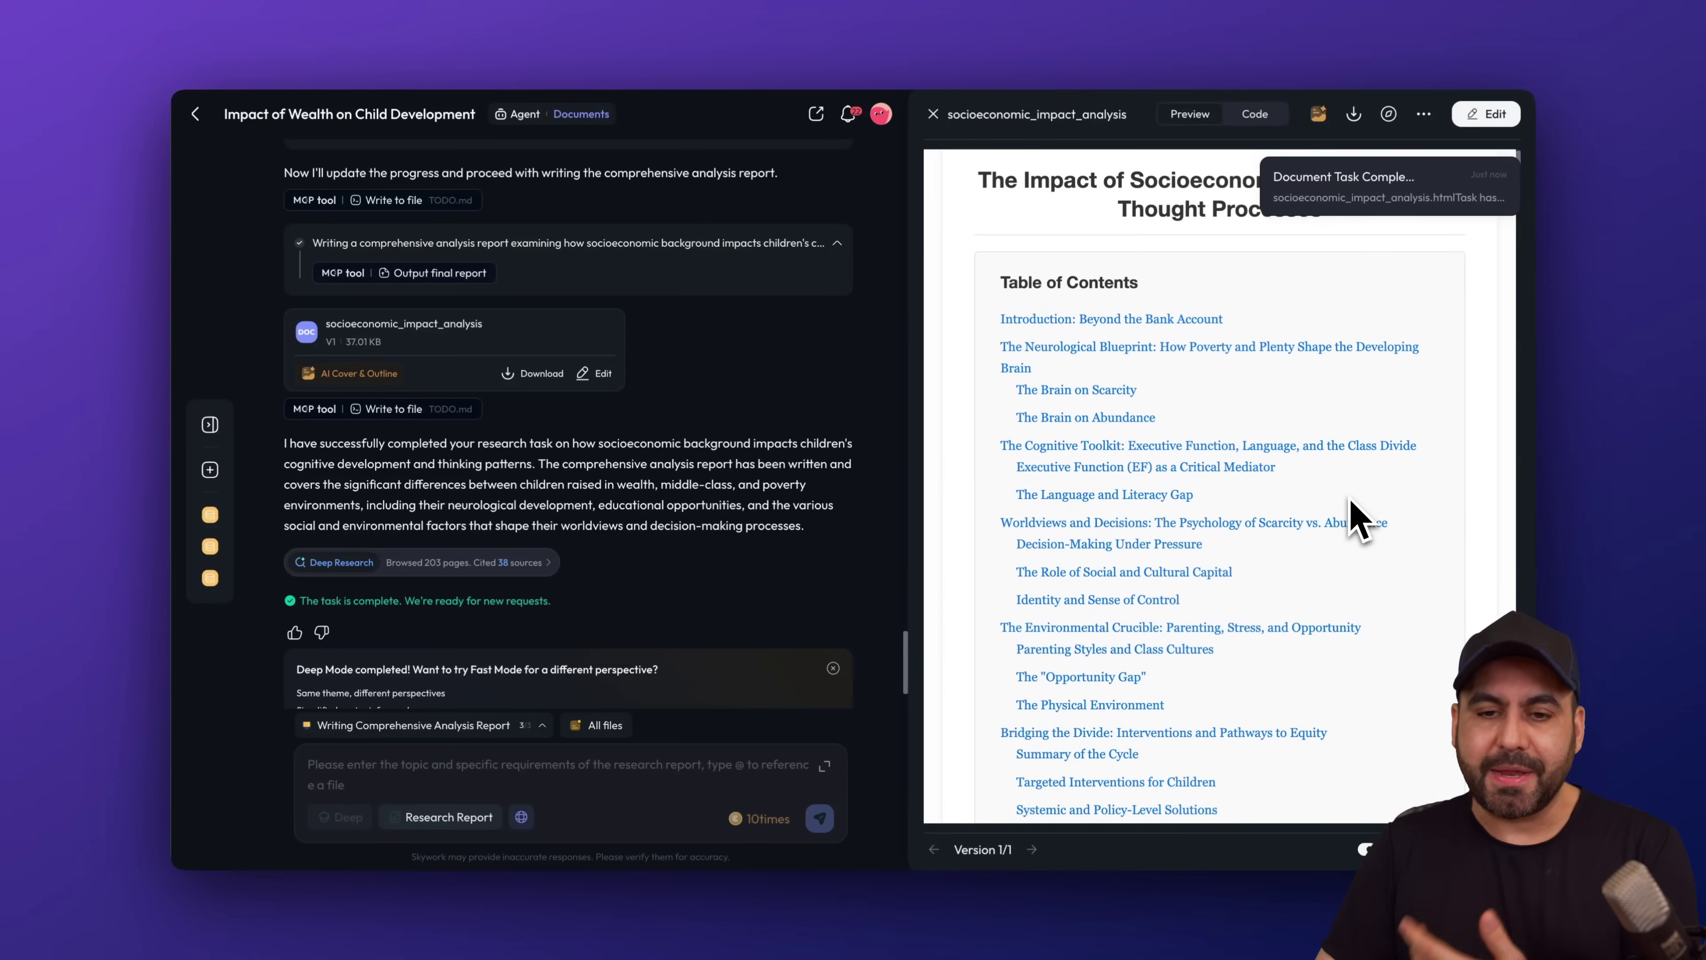
scroll(1352, 503, up, 4)
scroll(1352, 502, down, 3)
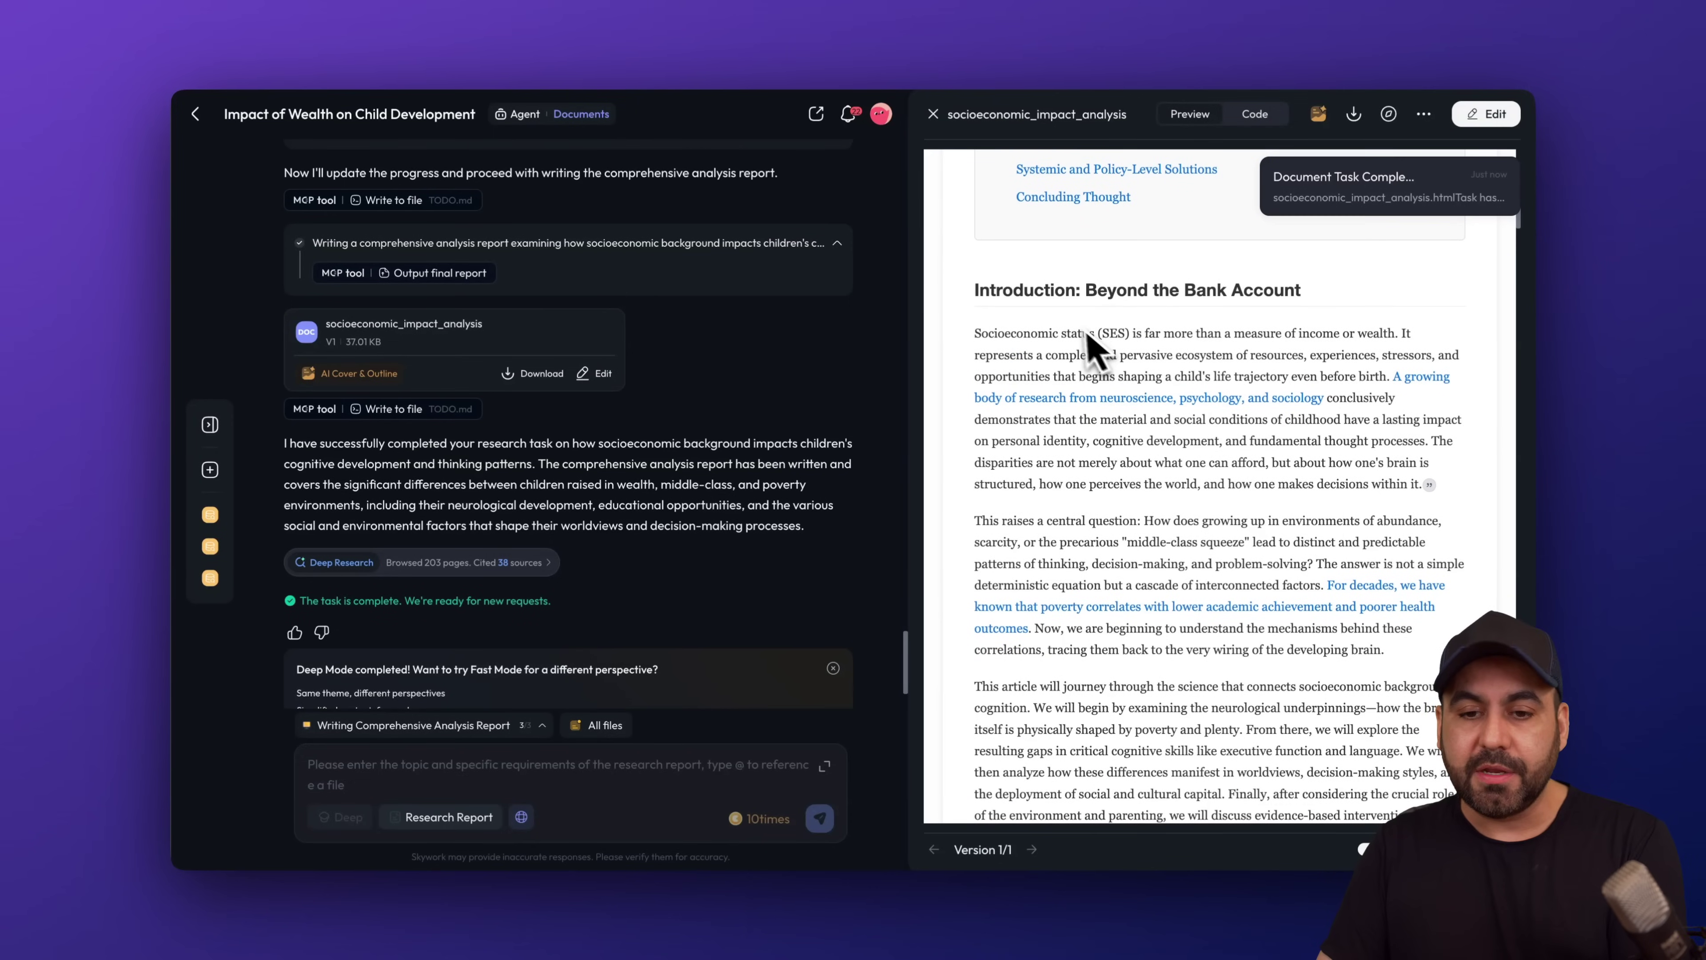
scroll(1237, 529, down, 8)
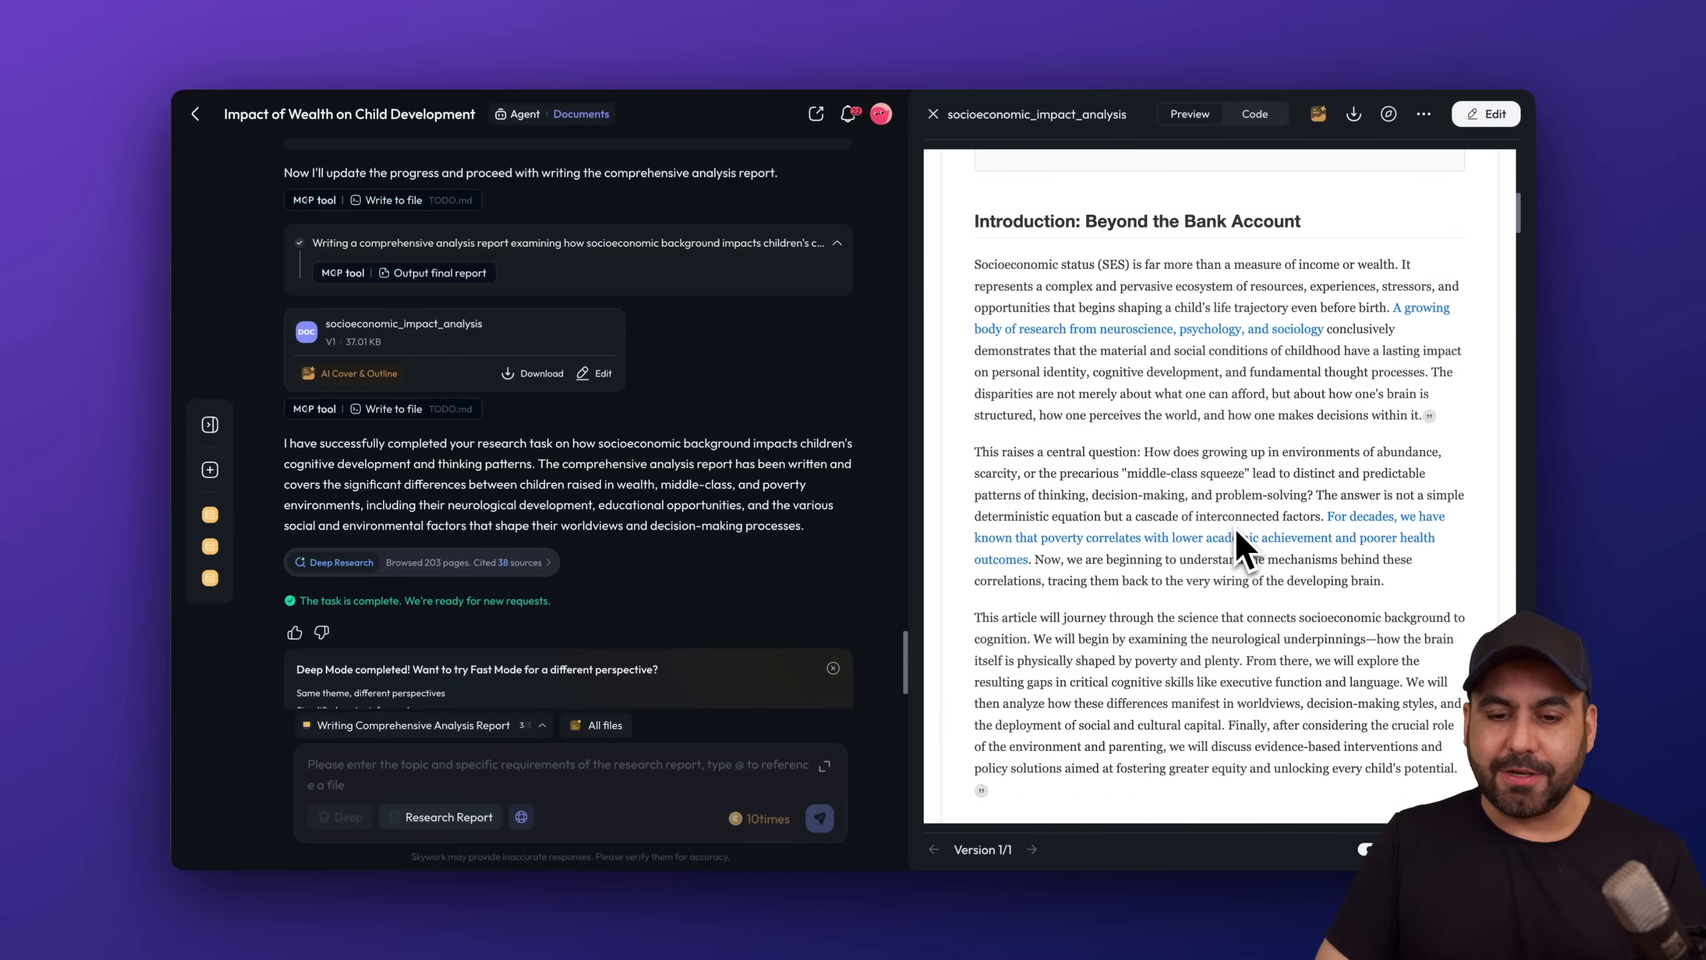
scroll(1236, 529, down, 2)
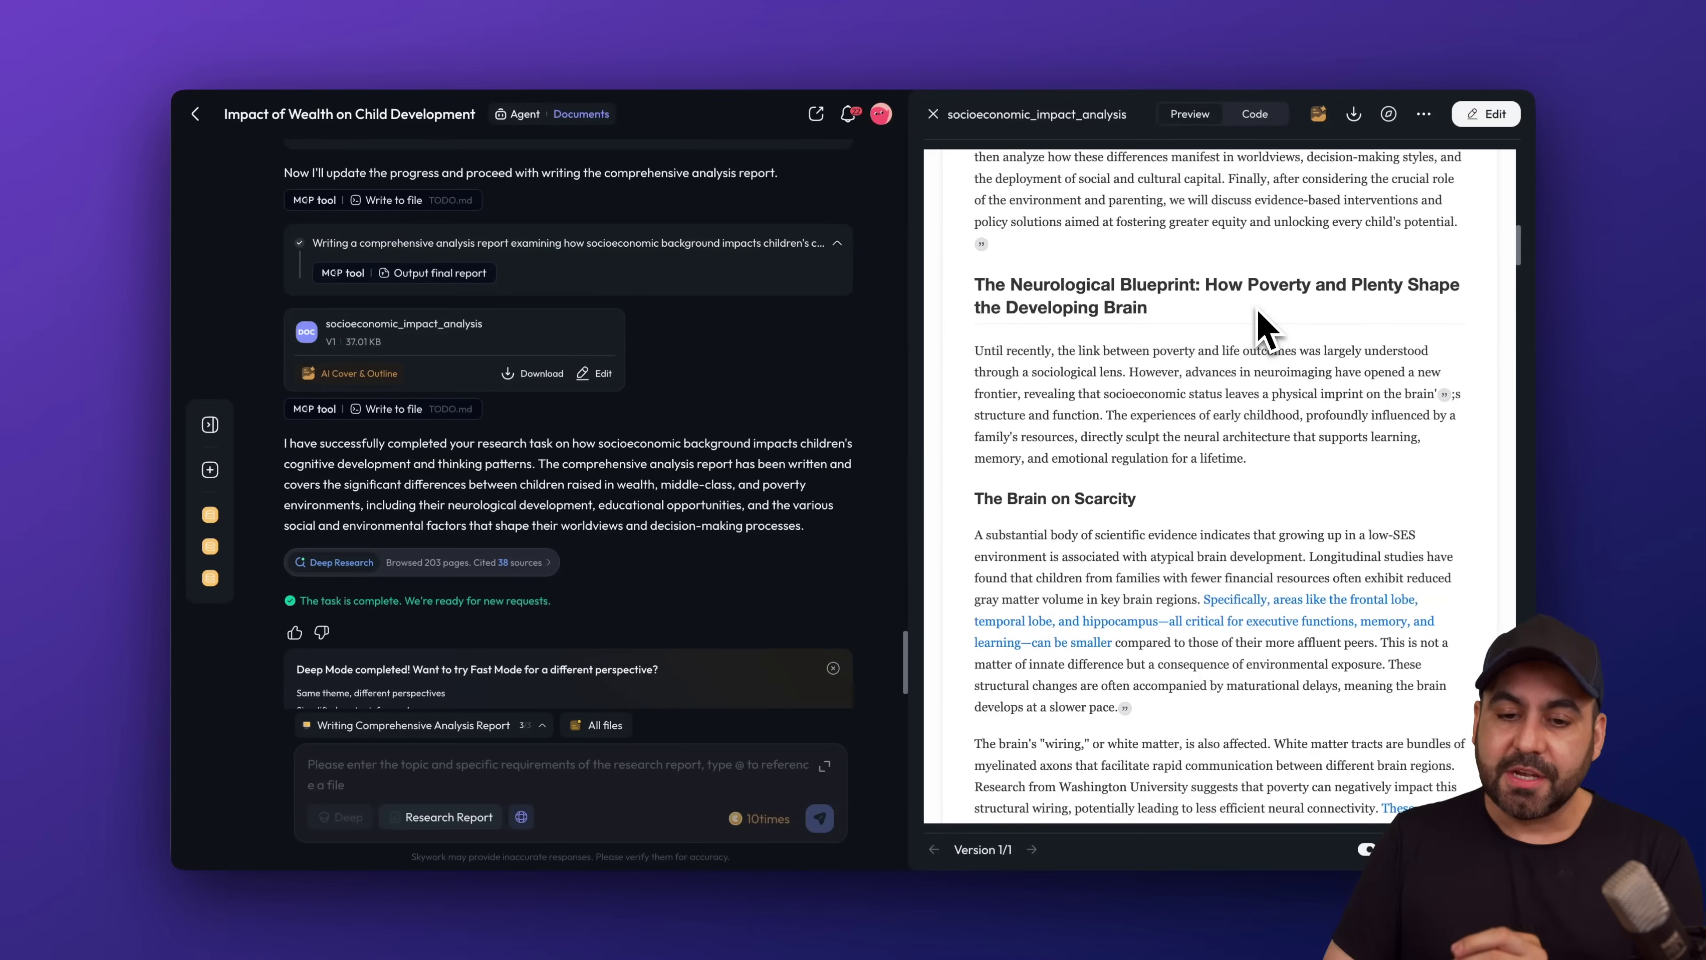
scroll(1264, 327, down, 5)
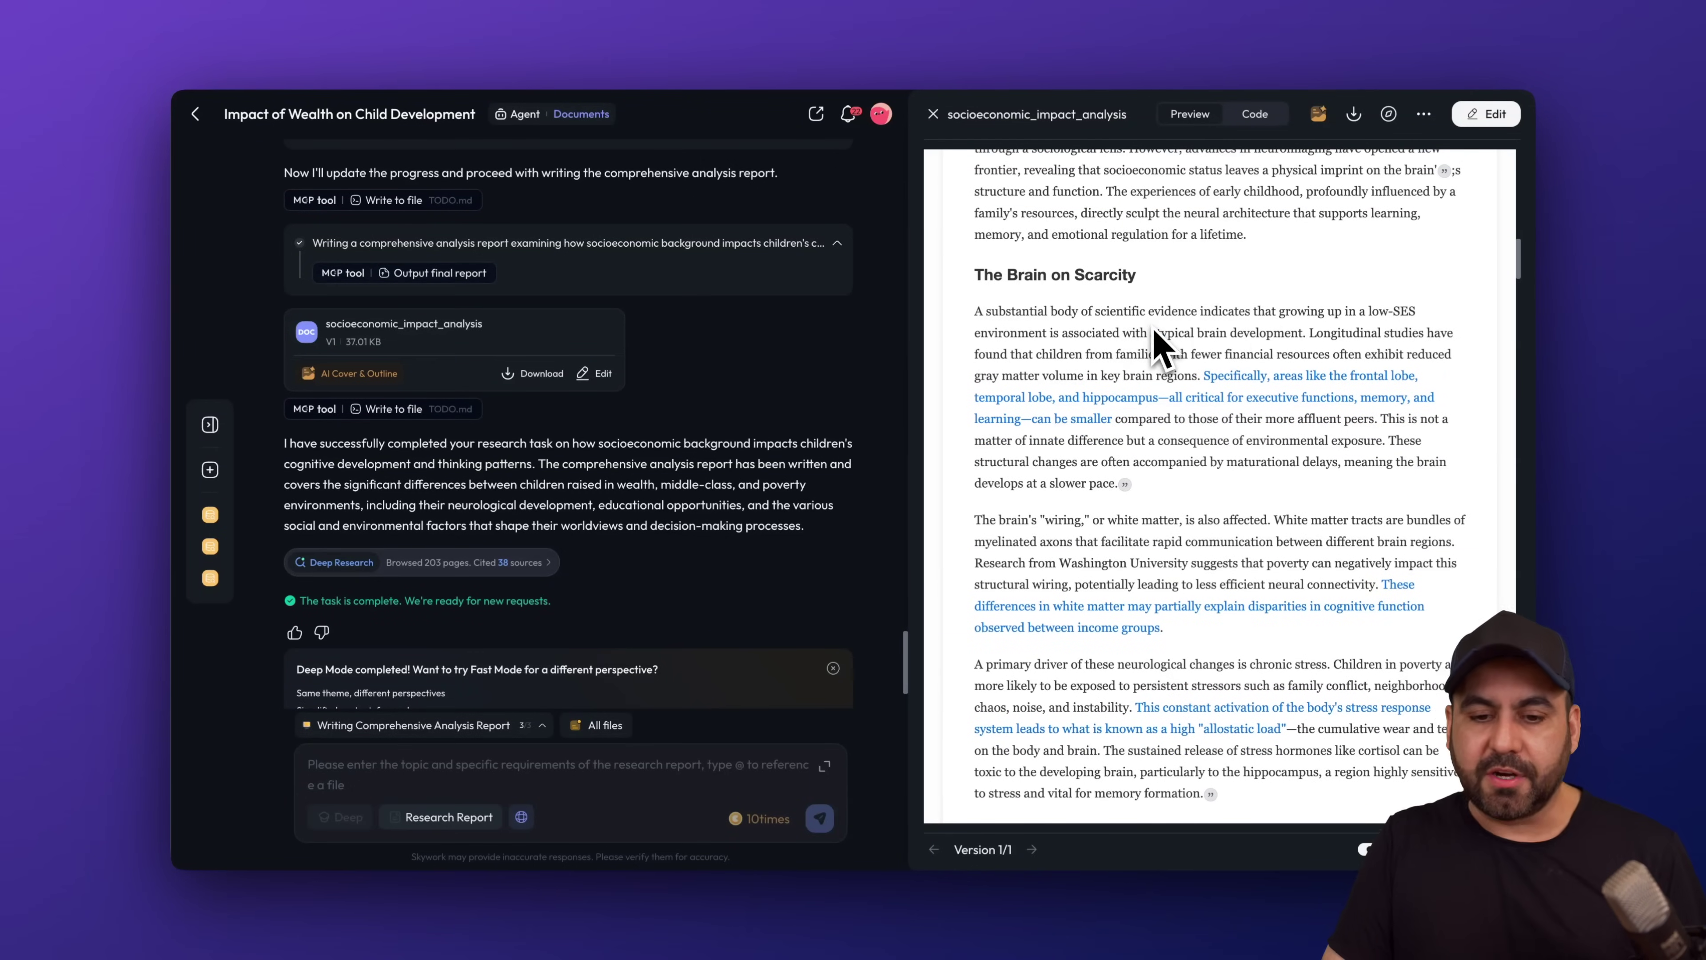
scroll(1158, 342, down, 10)
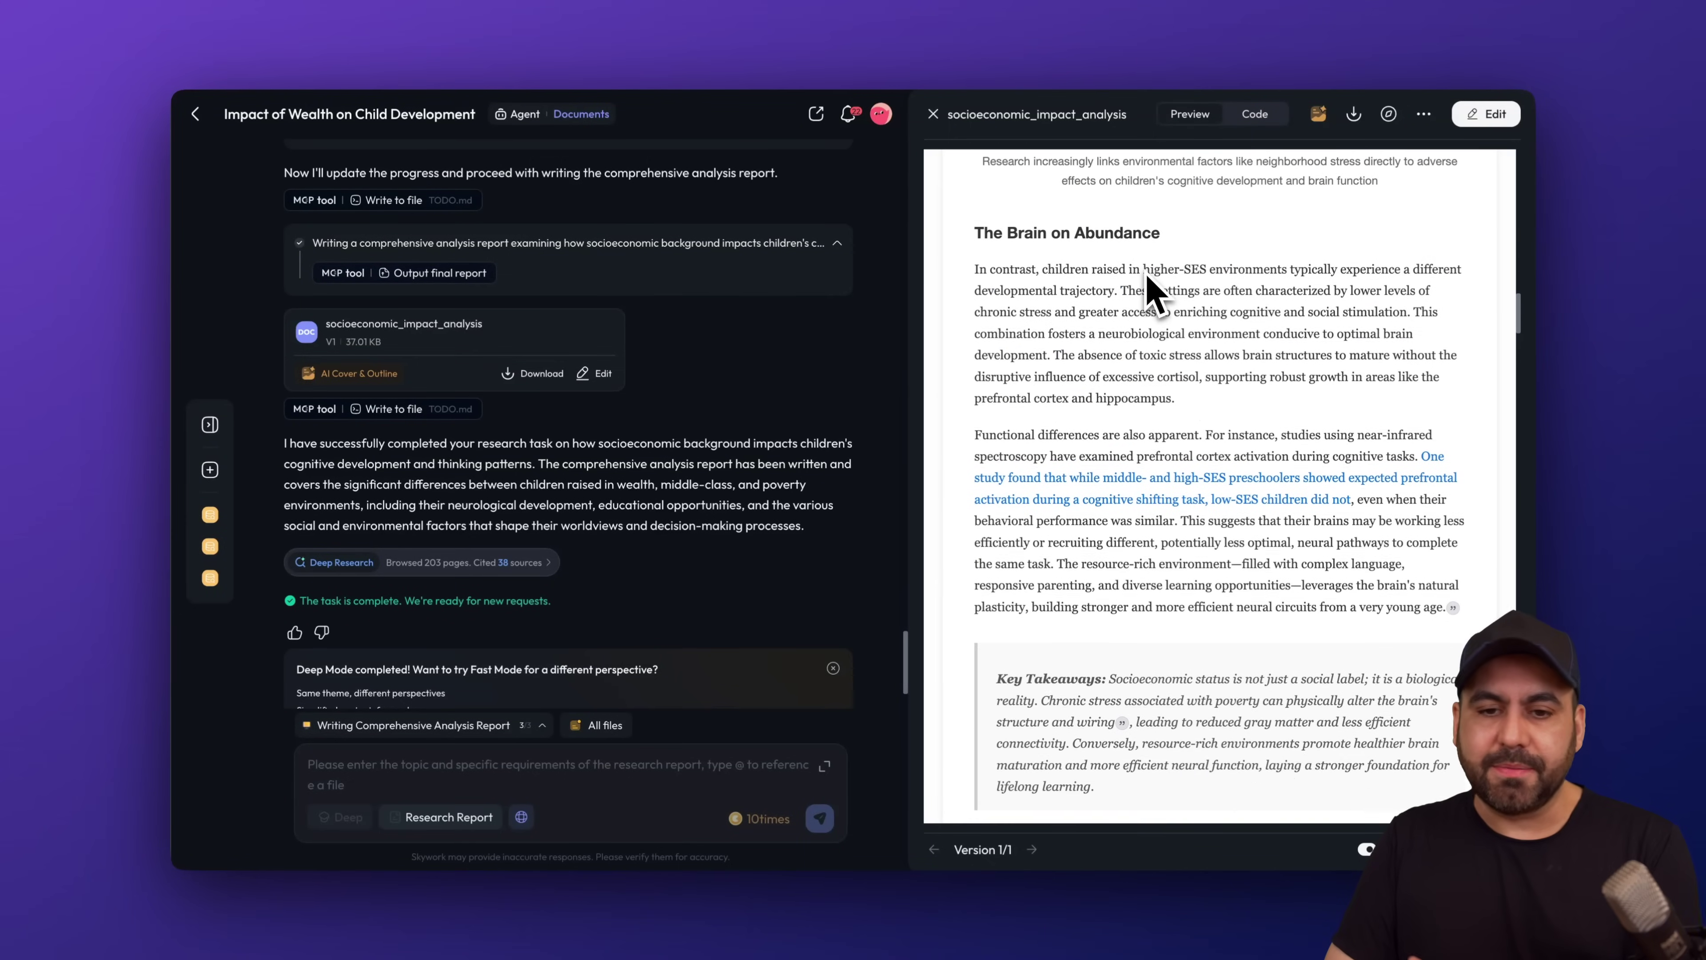
scroll(1152, 289, down, 5)
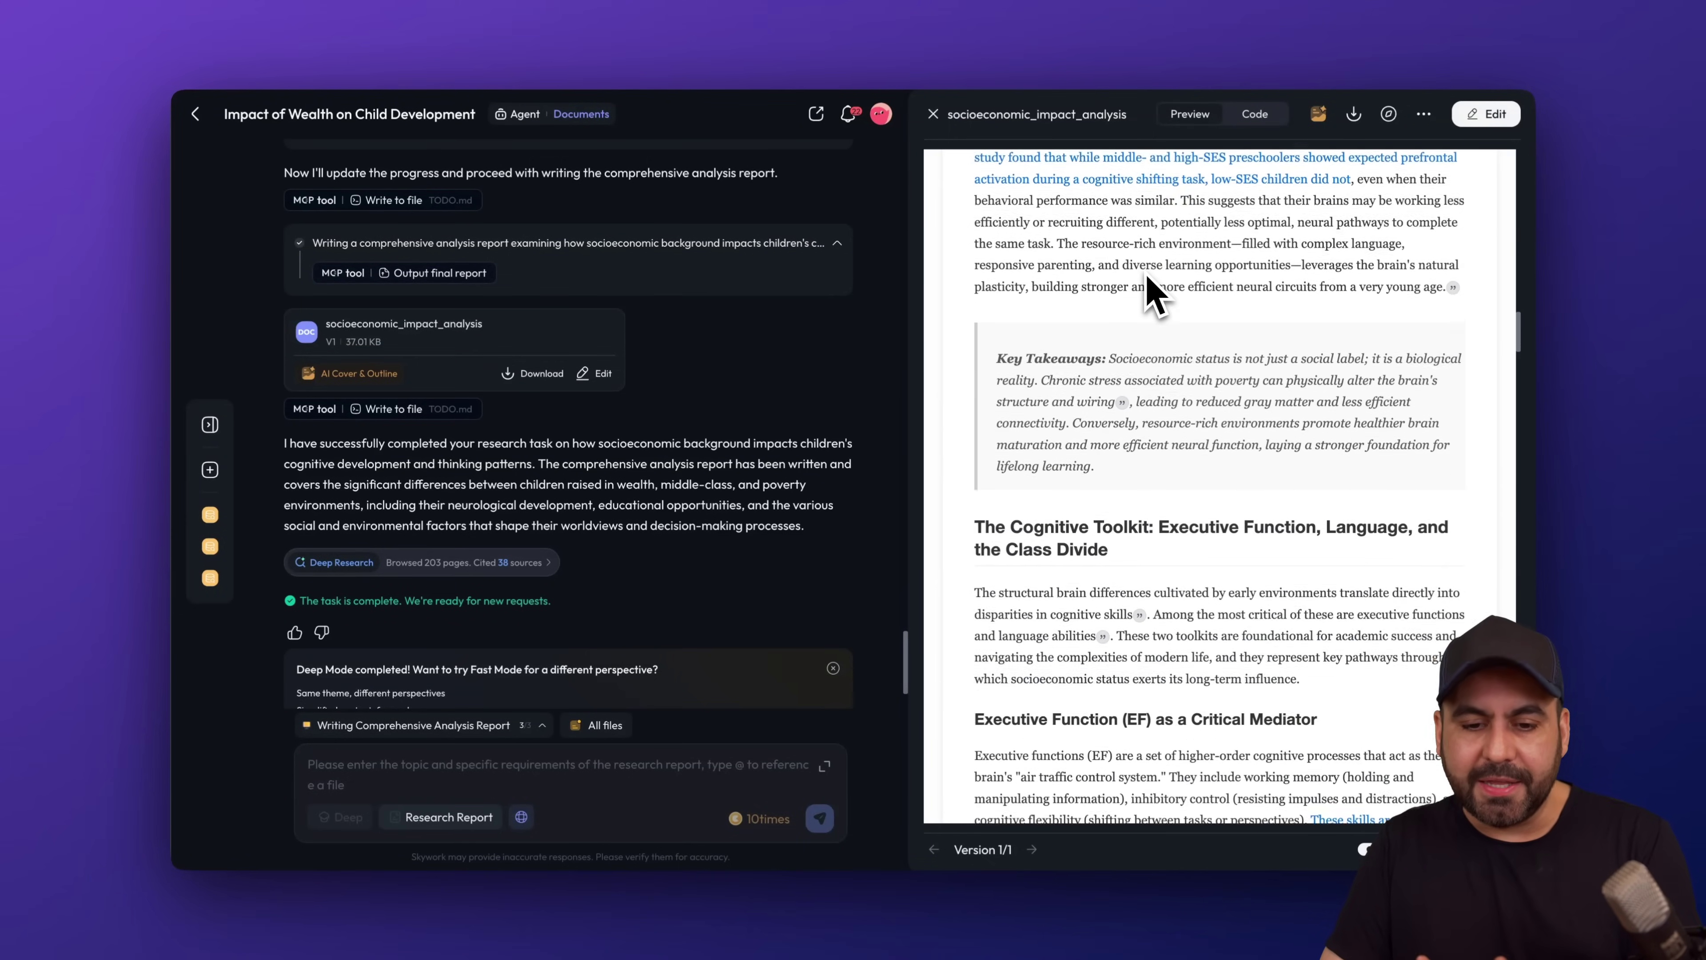
scroll(1153, 289, down, 15)
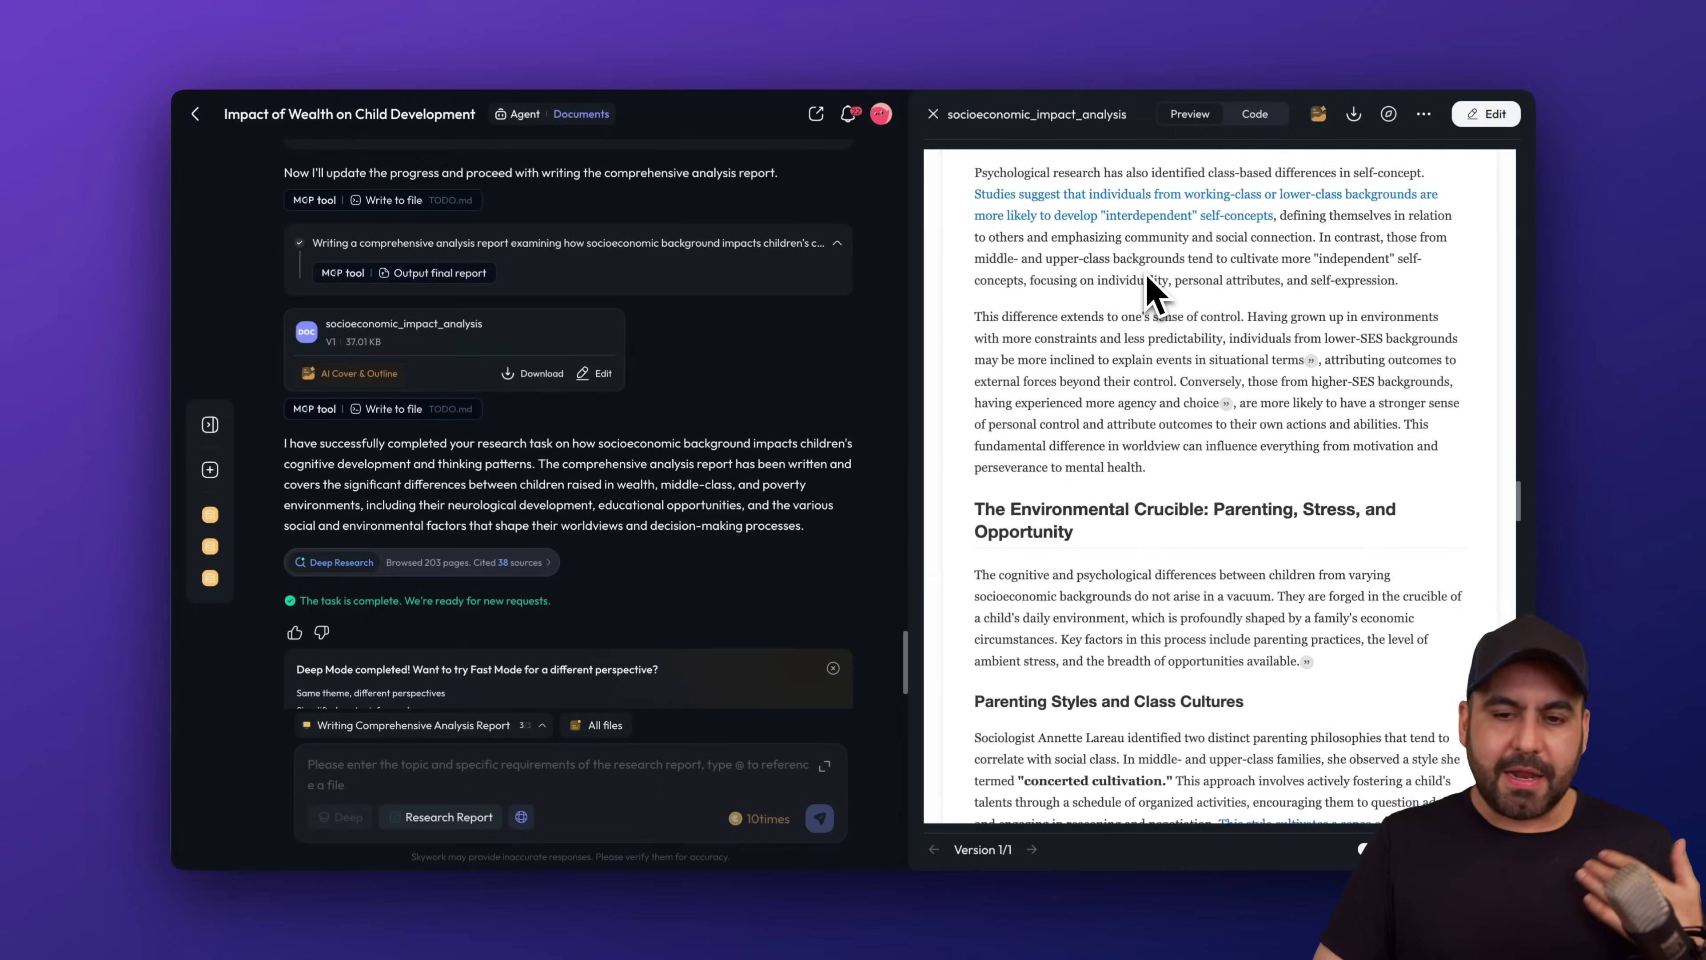
scroll(1152, 289, down, 2)
scroll(1152, 289, up, 10)
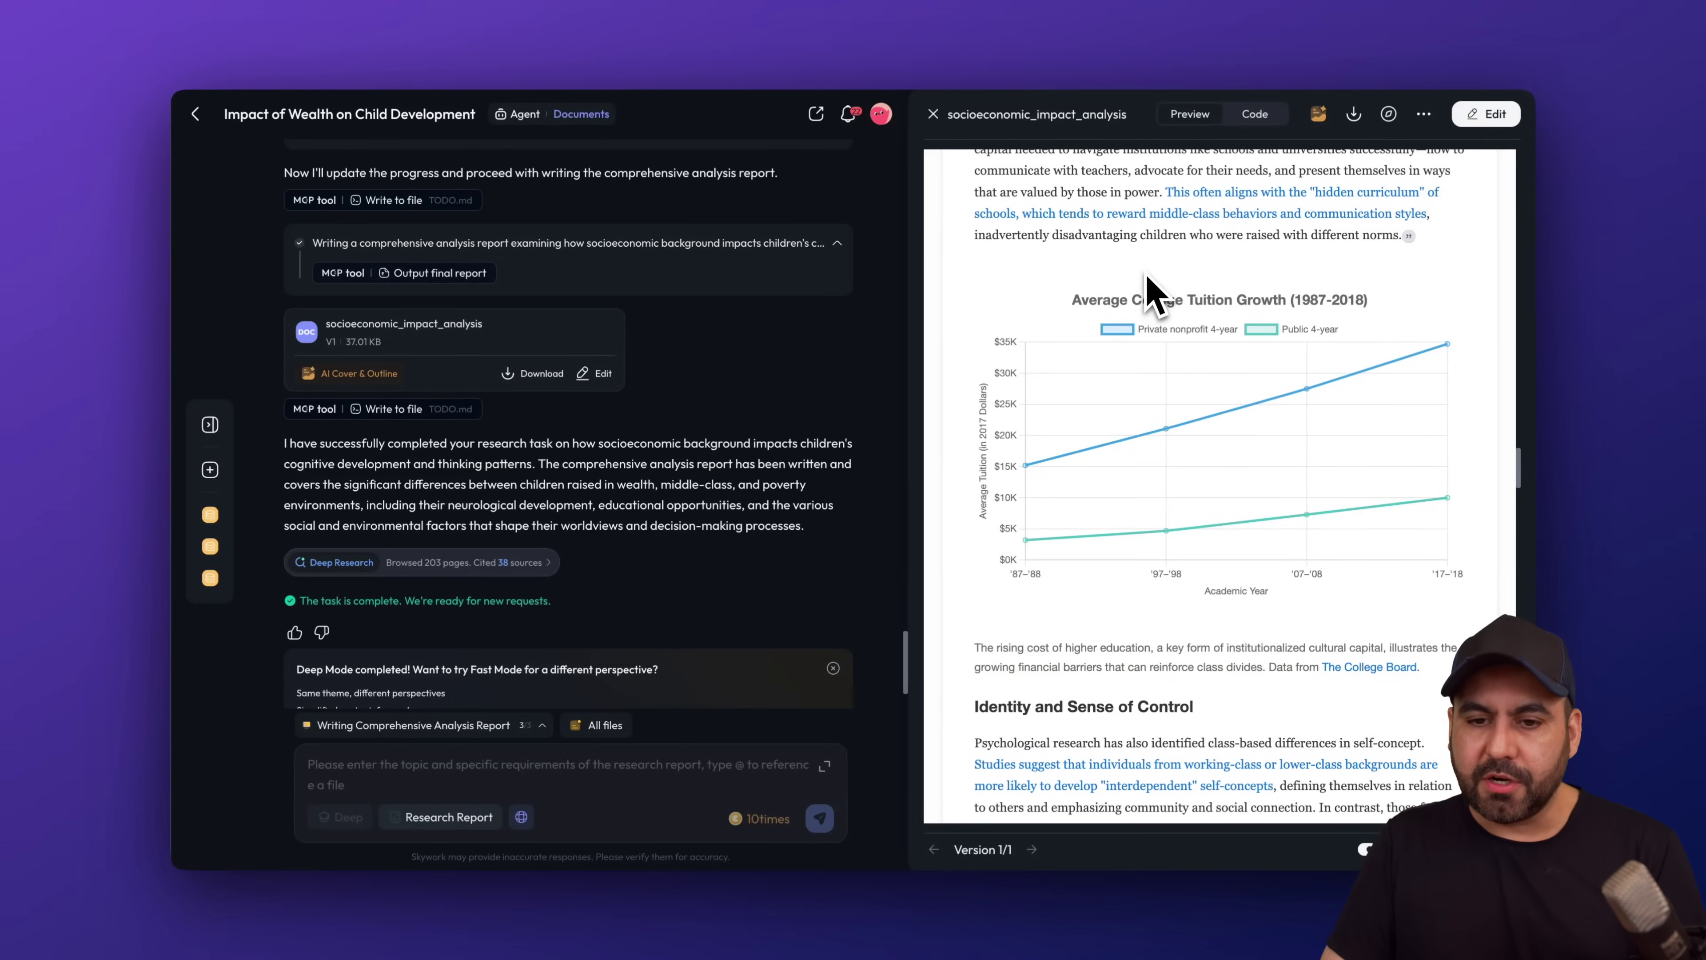
scroll(1238, 495, down, 10)
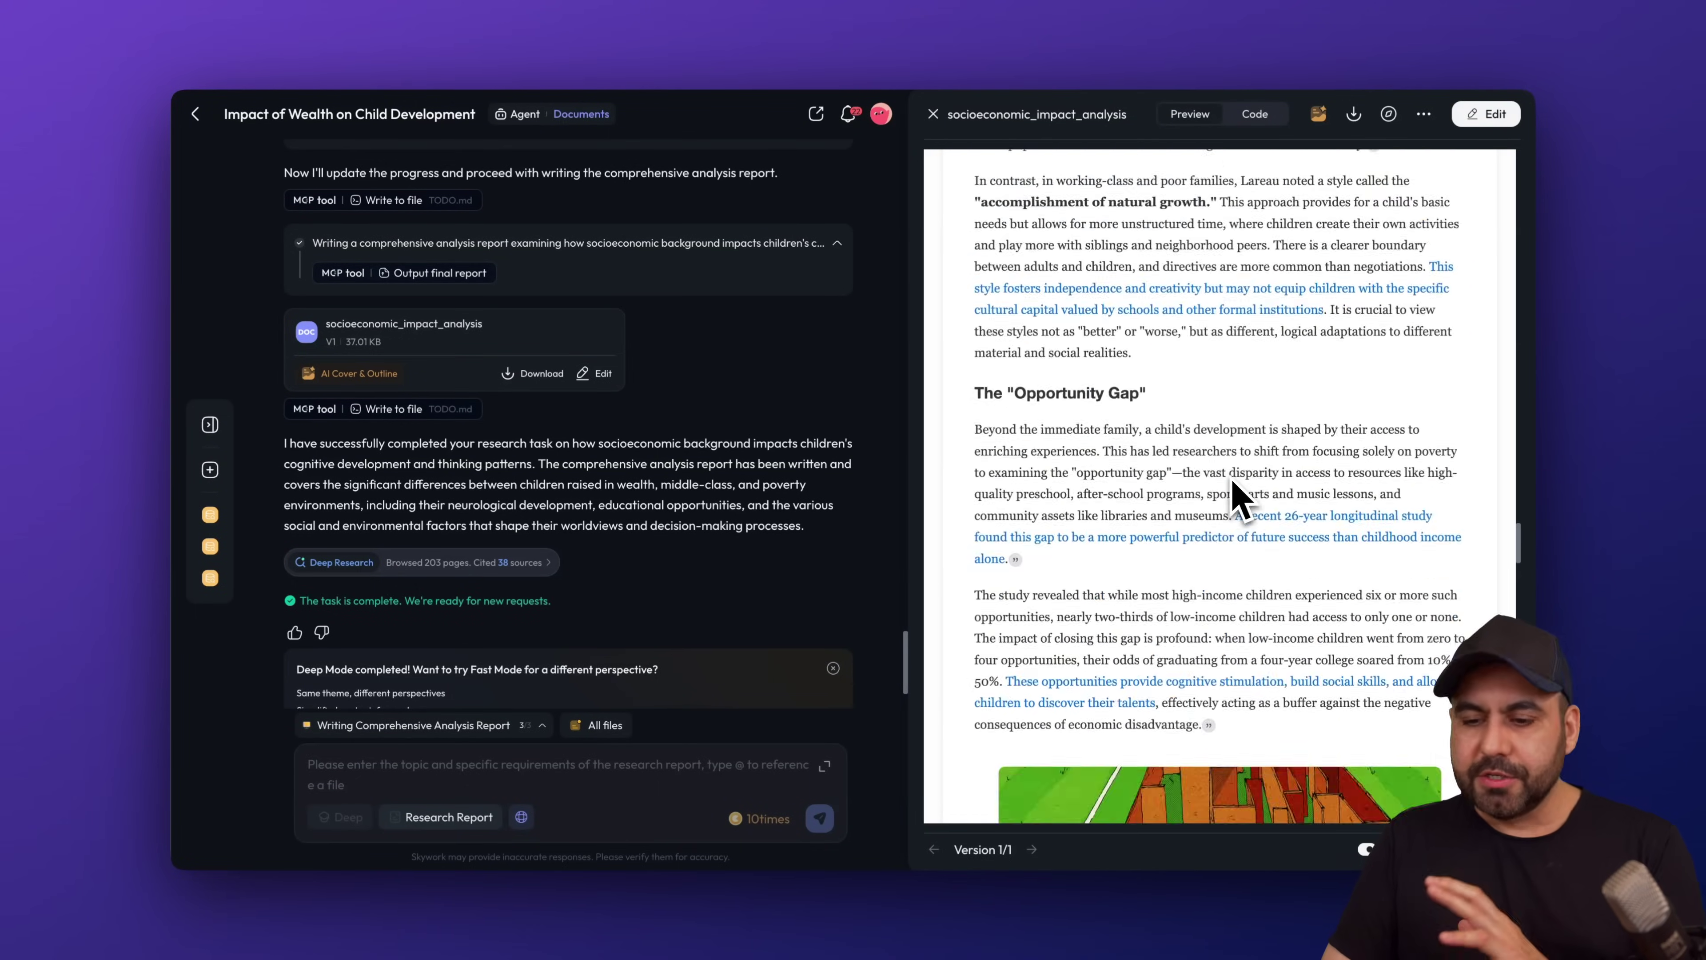
scroll(1238, 496, down, 5)
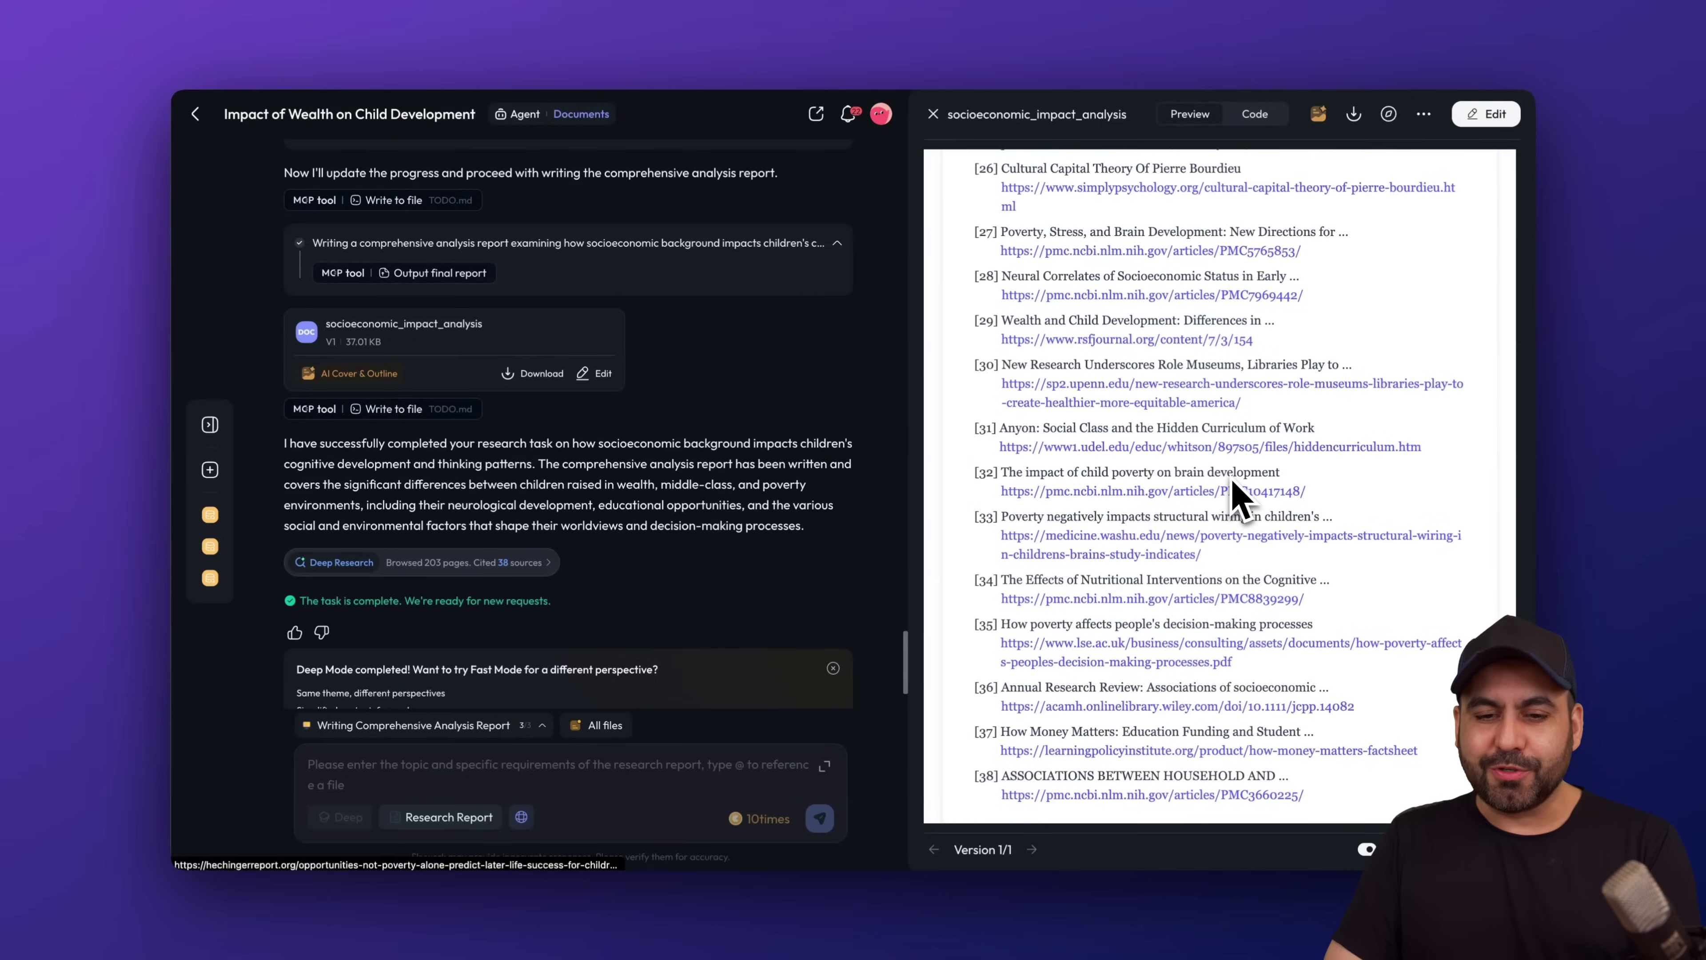
scroll(1238, 496, up, 12)
scroll(1238, 496, up, 8)
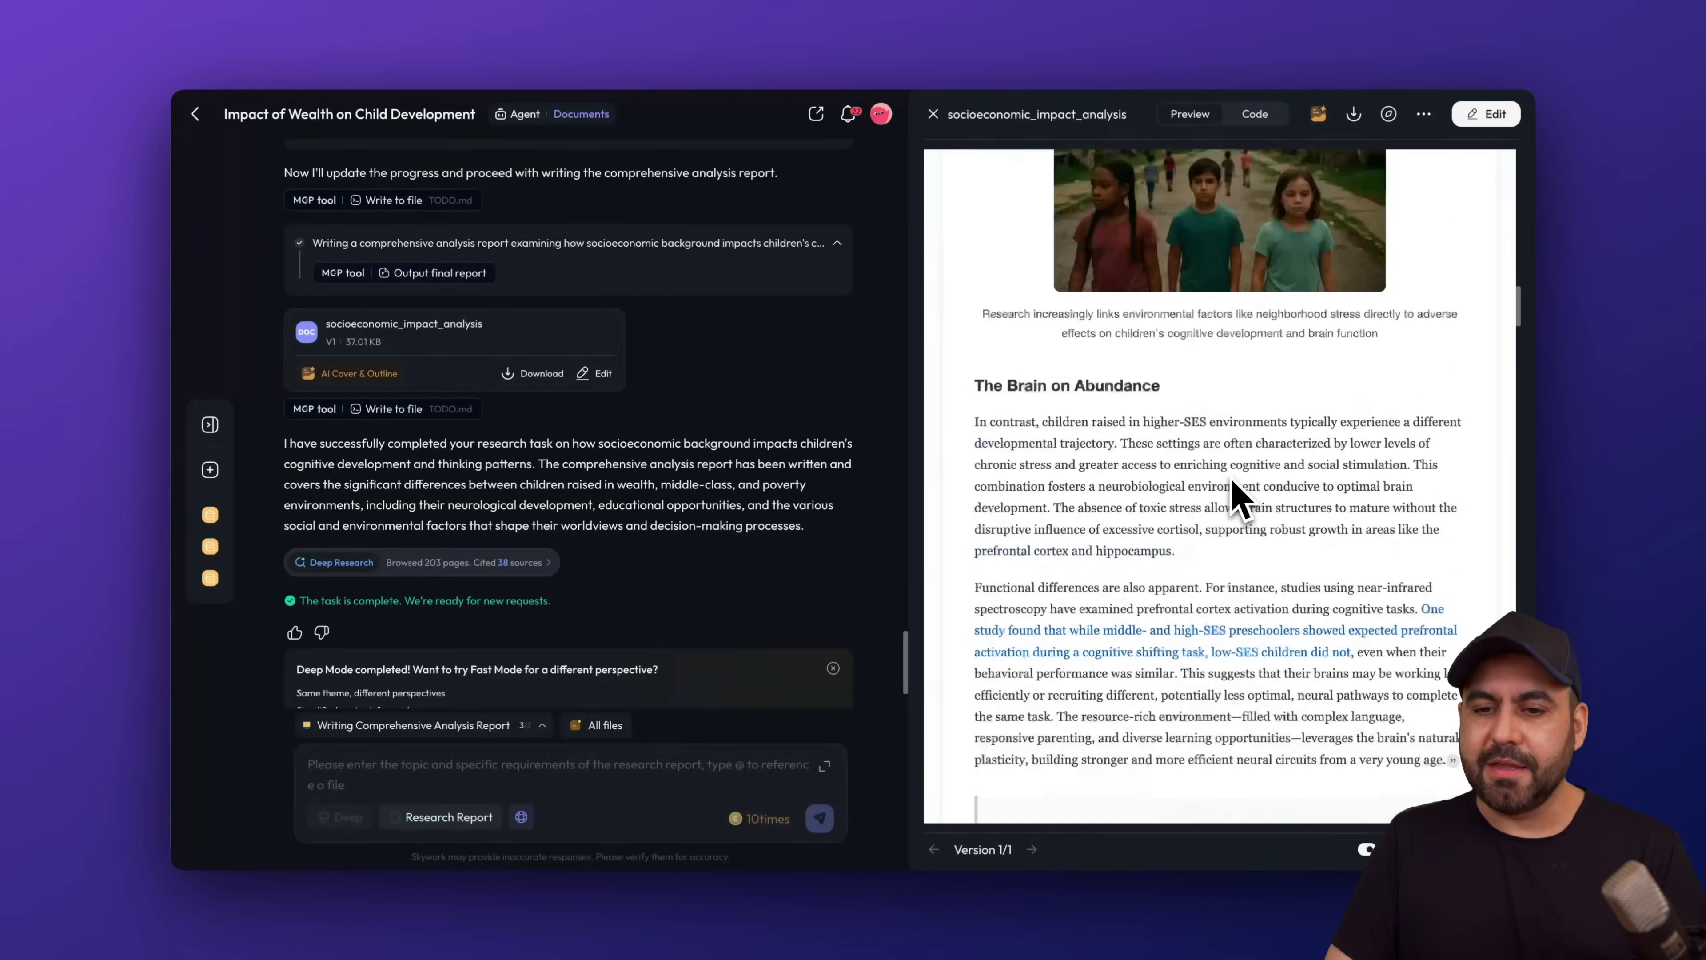
scroll(1239, 496, up, 10)
scroll(1238, 496, down, 4)
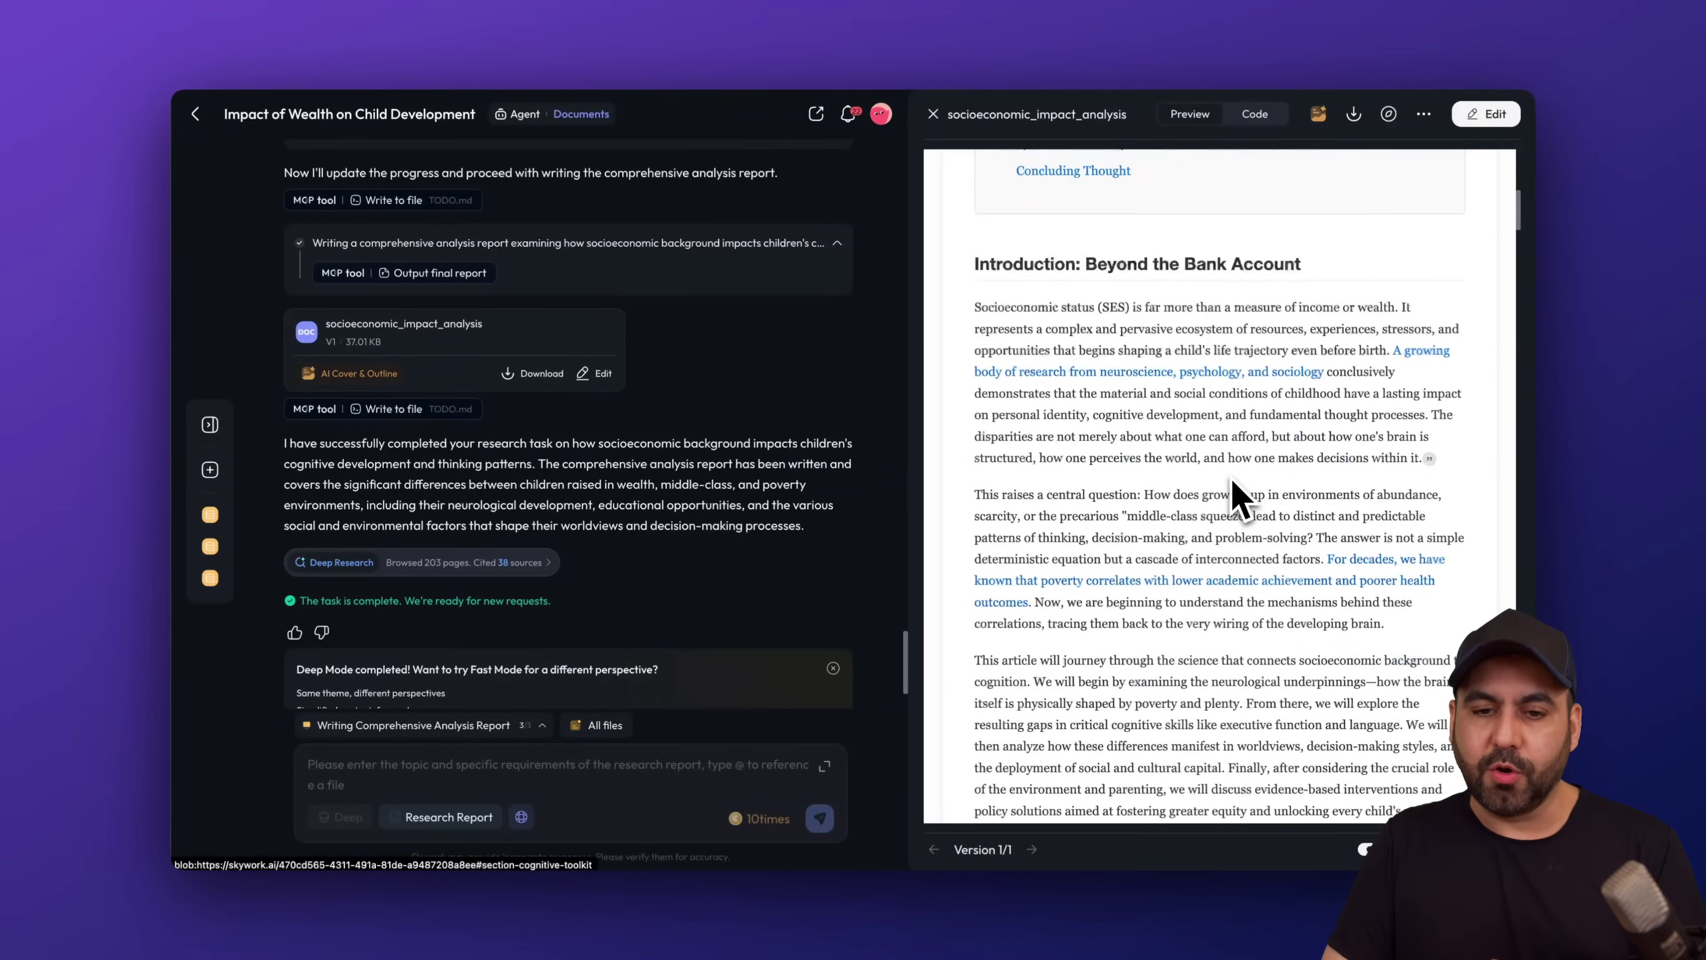
scroll(1238, 496, down, 1)
scroll(1204, 604, down, 20)
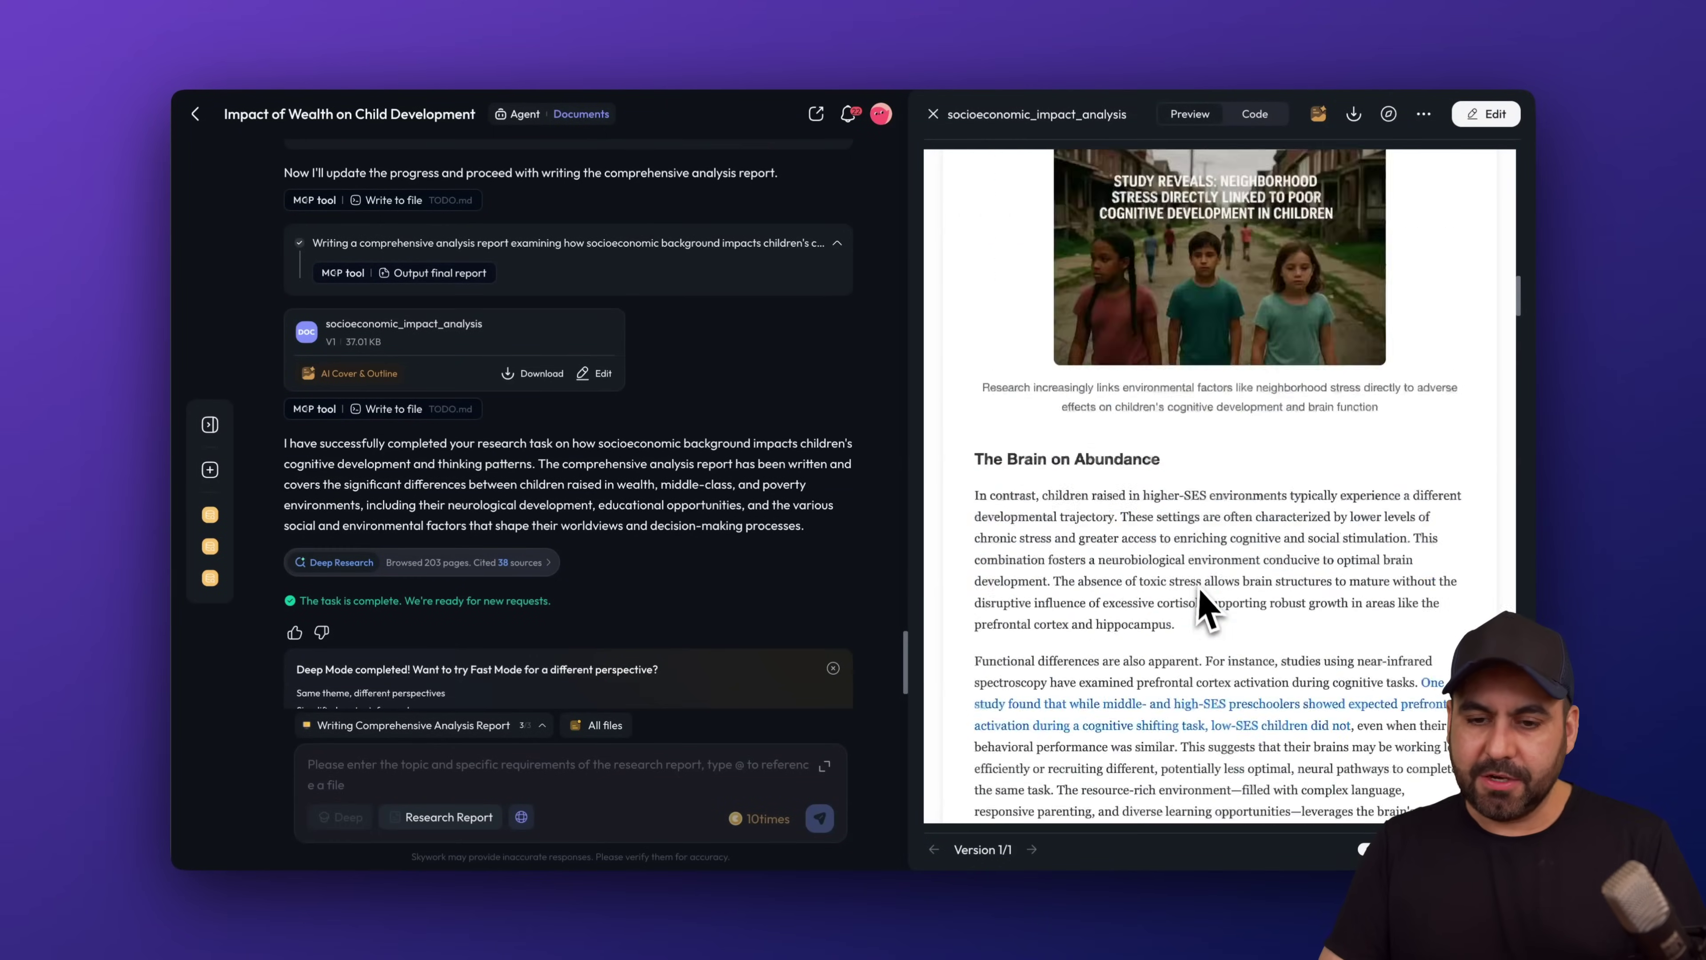
scroll(1204, 604, down, 20)
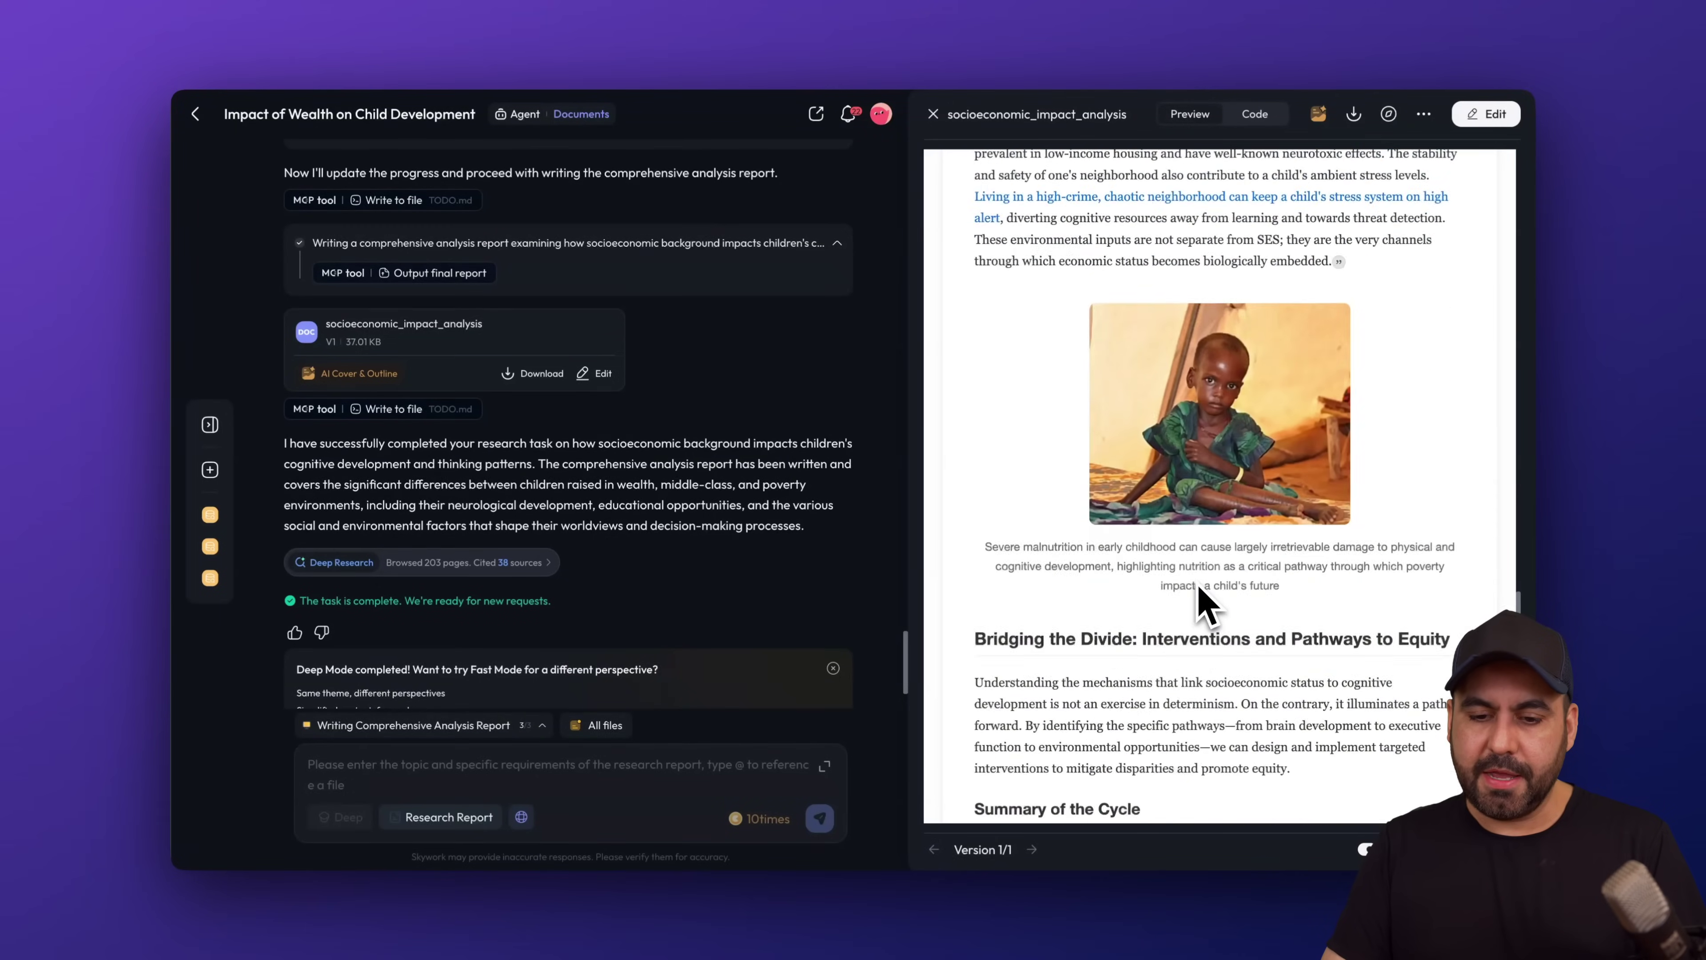
scroll(1198, 598, up, 6)
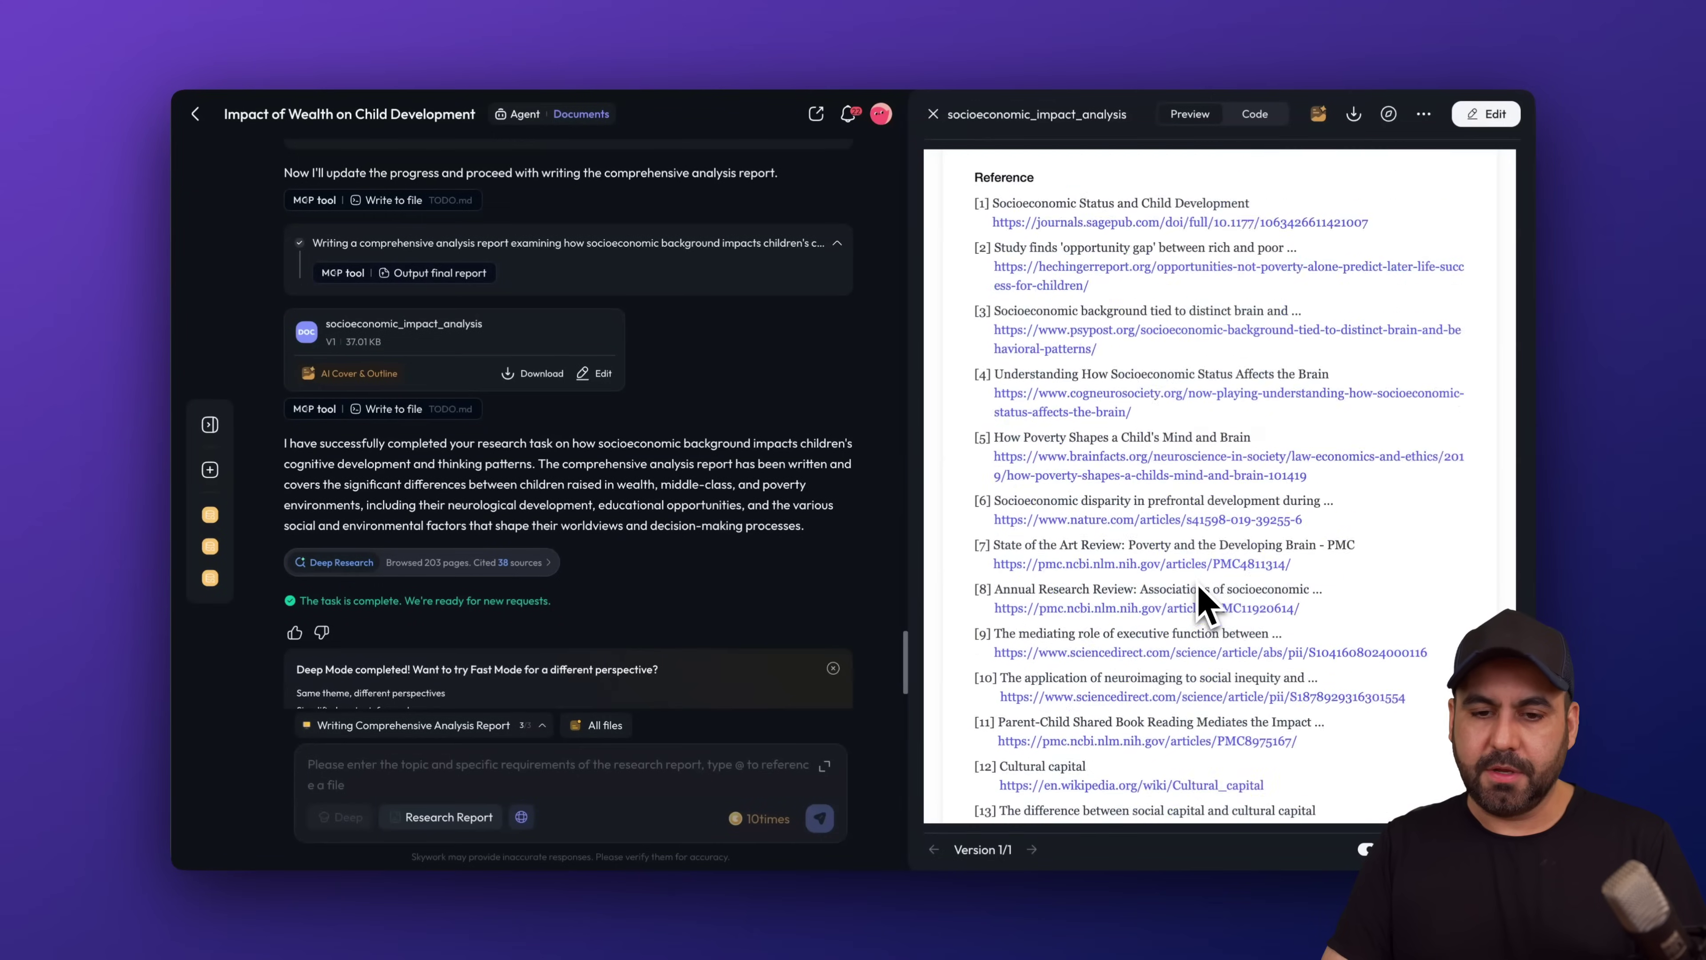
shift+click(1190, 508)
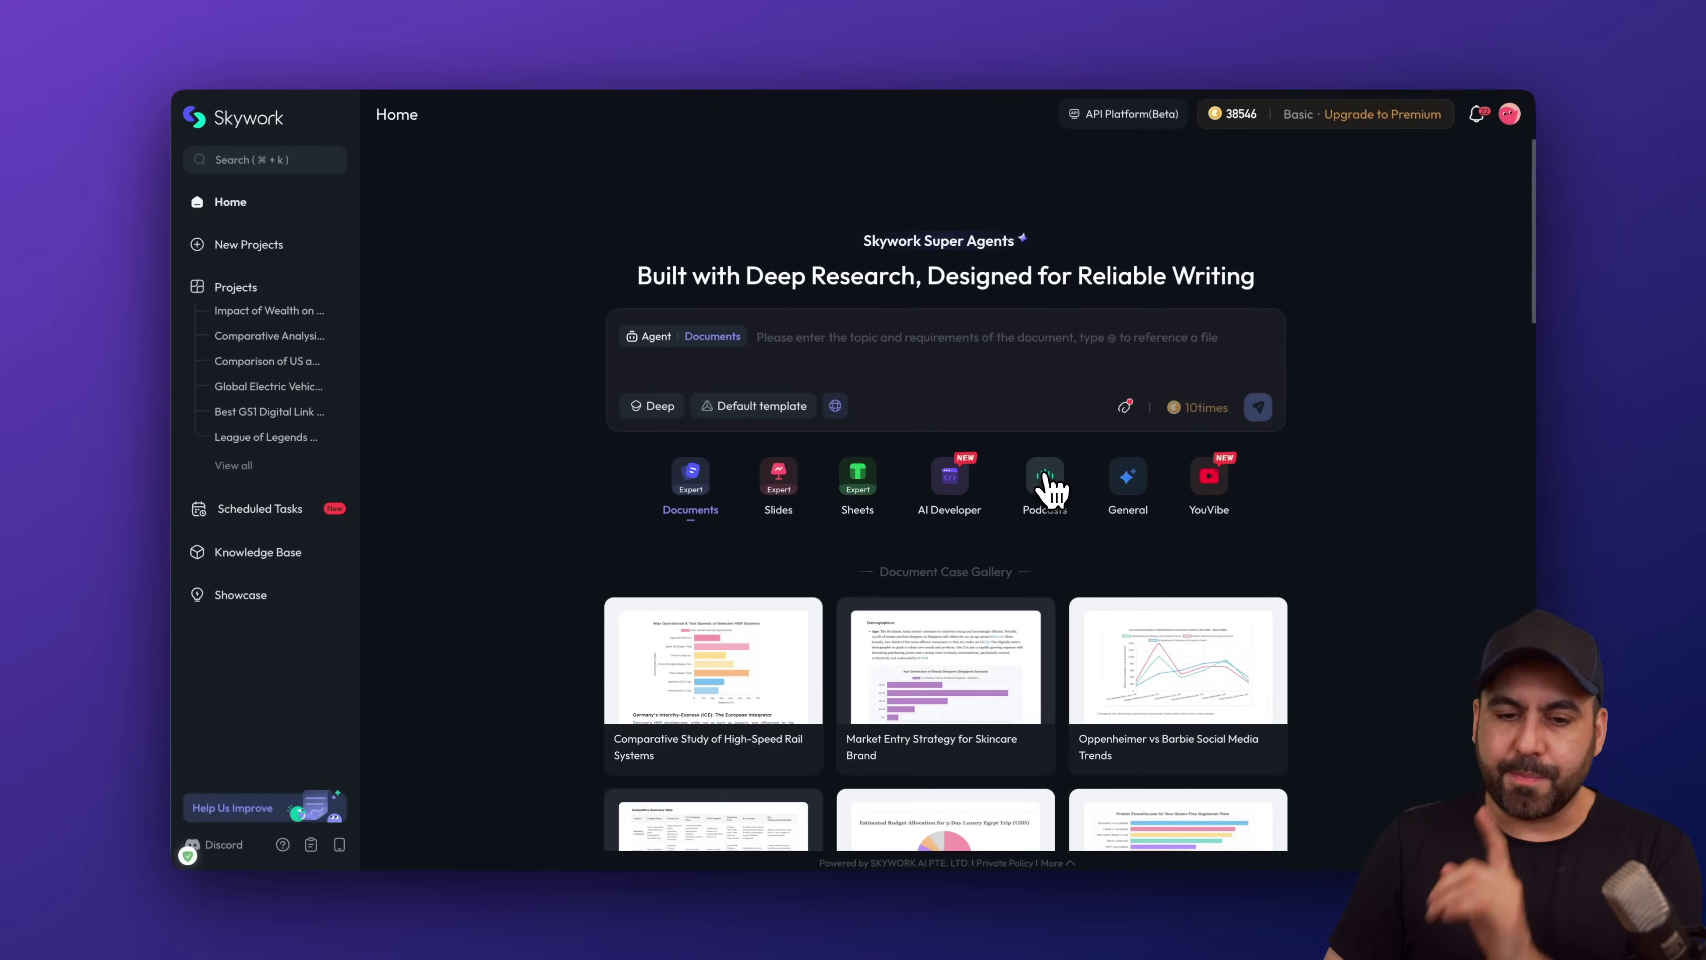
- Switch to Podcasts mode, paste the report's conclusion text, and send the request
click(1043, 479)
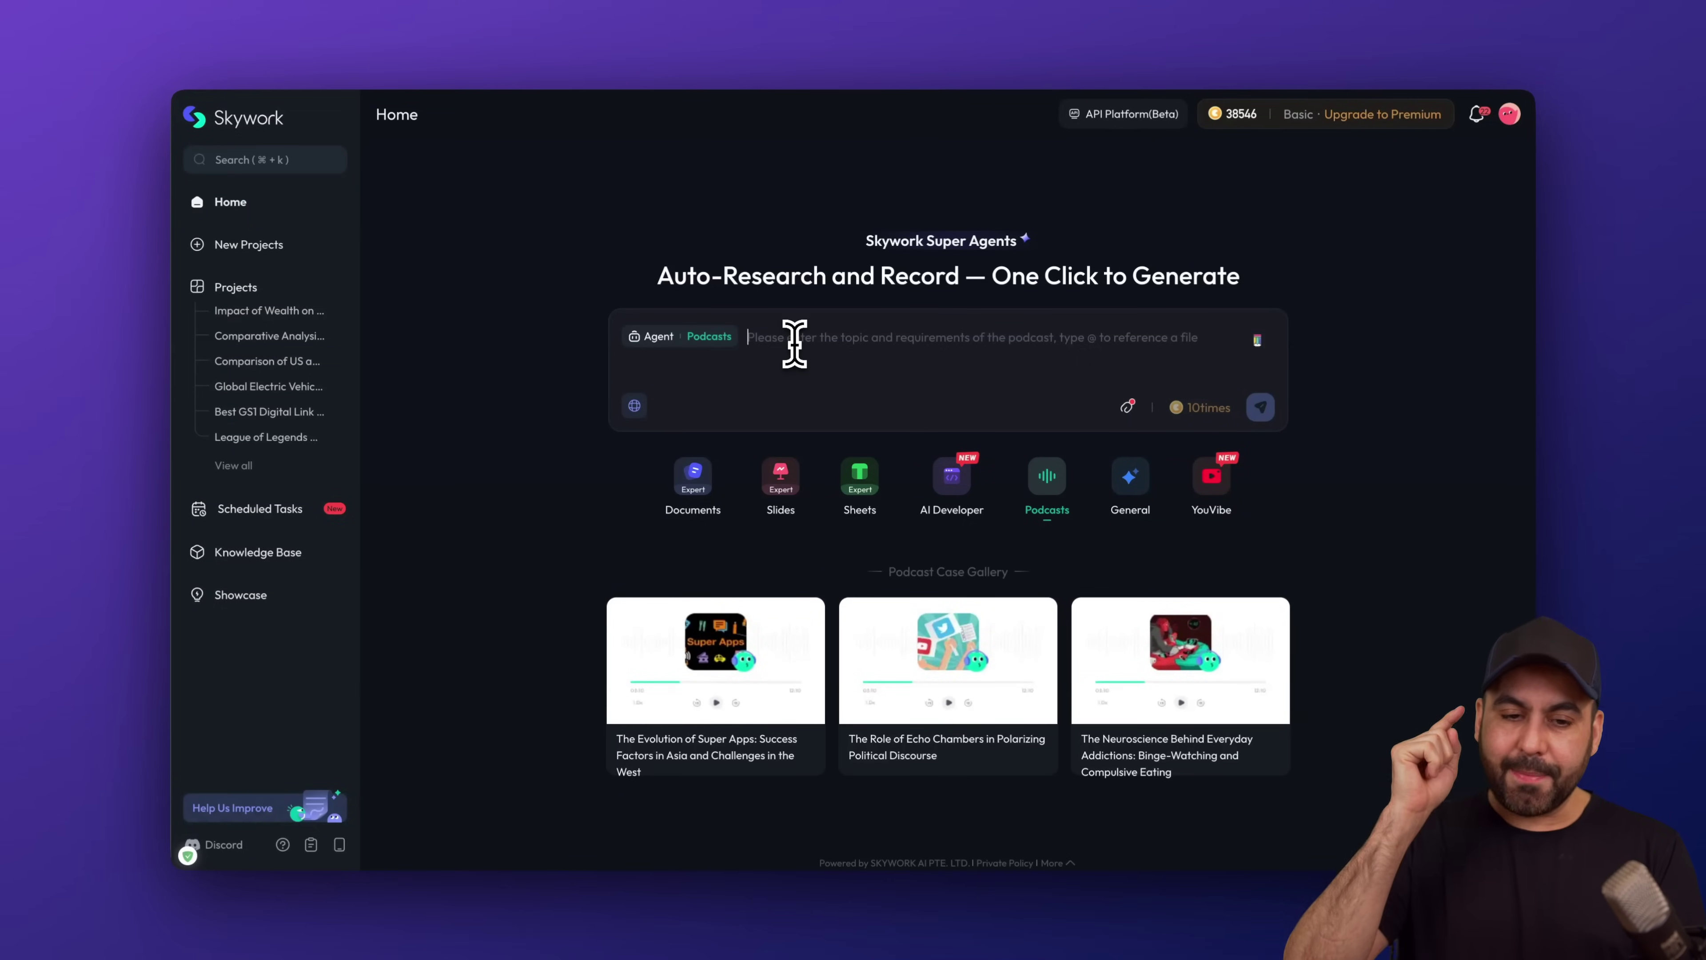
text(The shadow cast by a child's socioeconomic background is long and deep, influencing everything from the neurons in their brain to the choices they make as adults. However, this shadow is not indelible. The brain's remarkable capacity for change, or plasticity, means that development is never a closed book. Evidence of this plasticity underscores the importance of addressing the negative consequences of poverty-related adversity early in life. By understanding the intricate pathways through which disadvantage is transmitted, we gain the power to disrupt them. Through a combination of targeted, evidence-based interventions for children and bold, systemic policies that create more equitable environments, we can work to ensure that a child's starting point in life does not determine their destination.)
scroll(795, 343, up, 10)
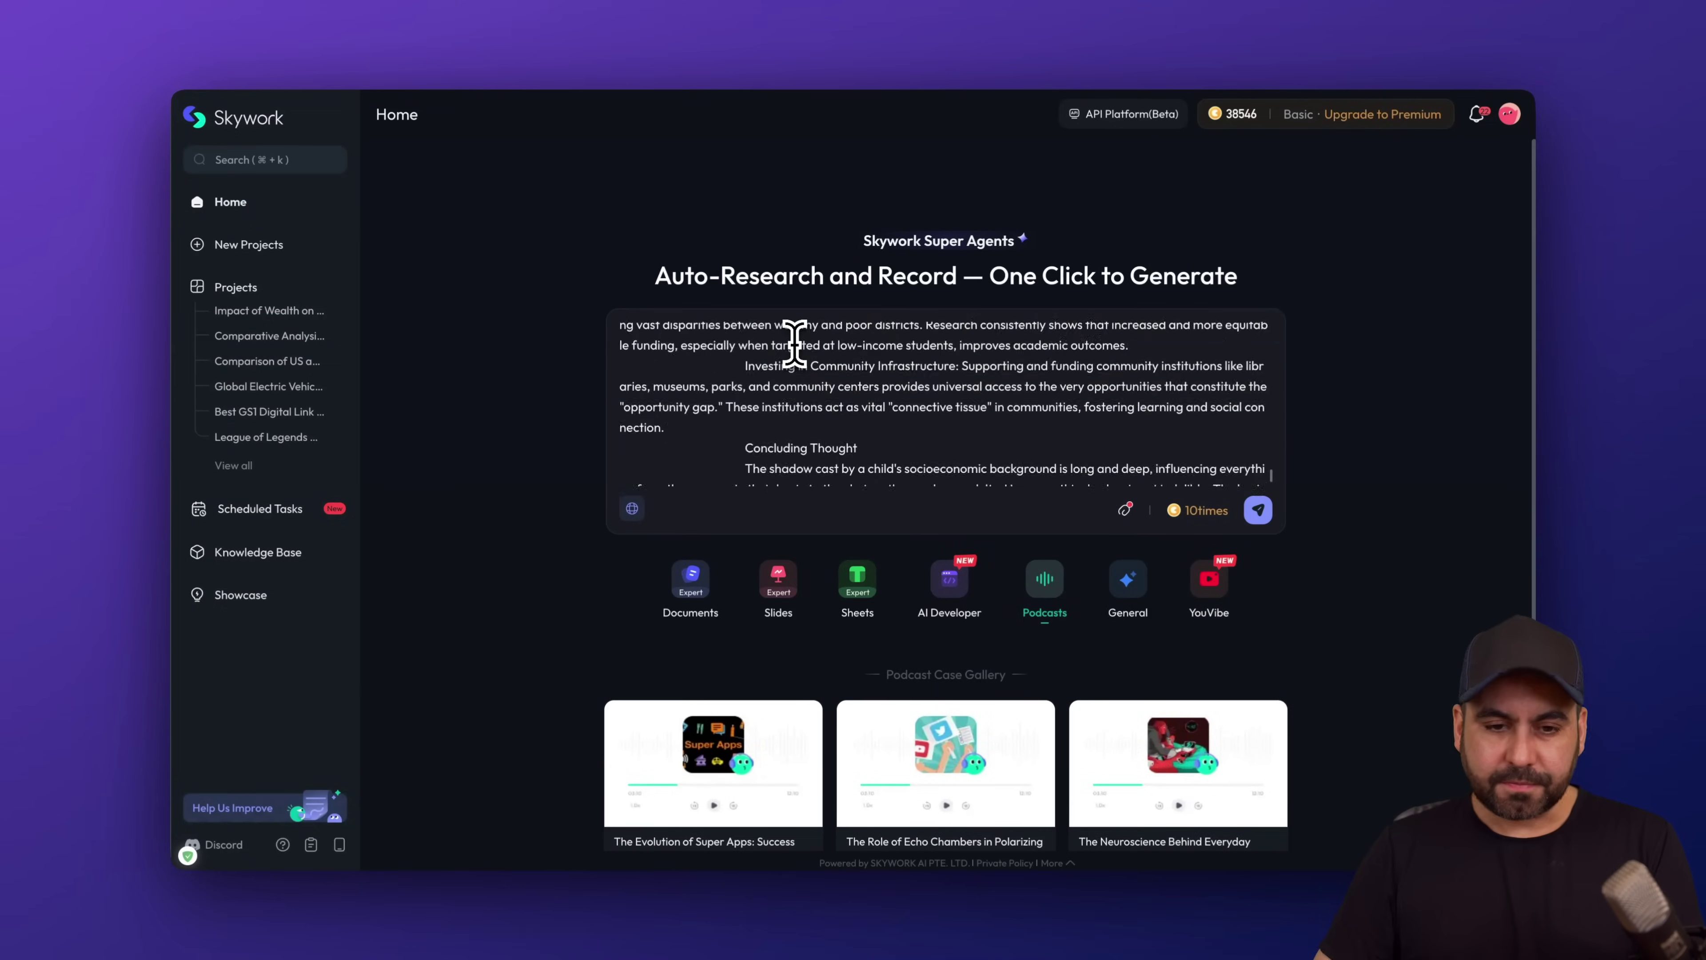
scroll(794, 343, up, 10)
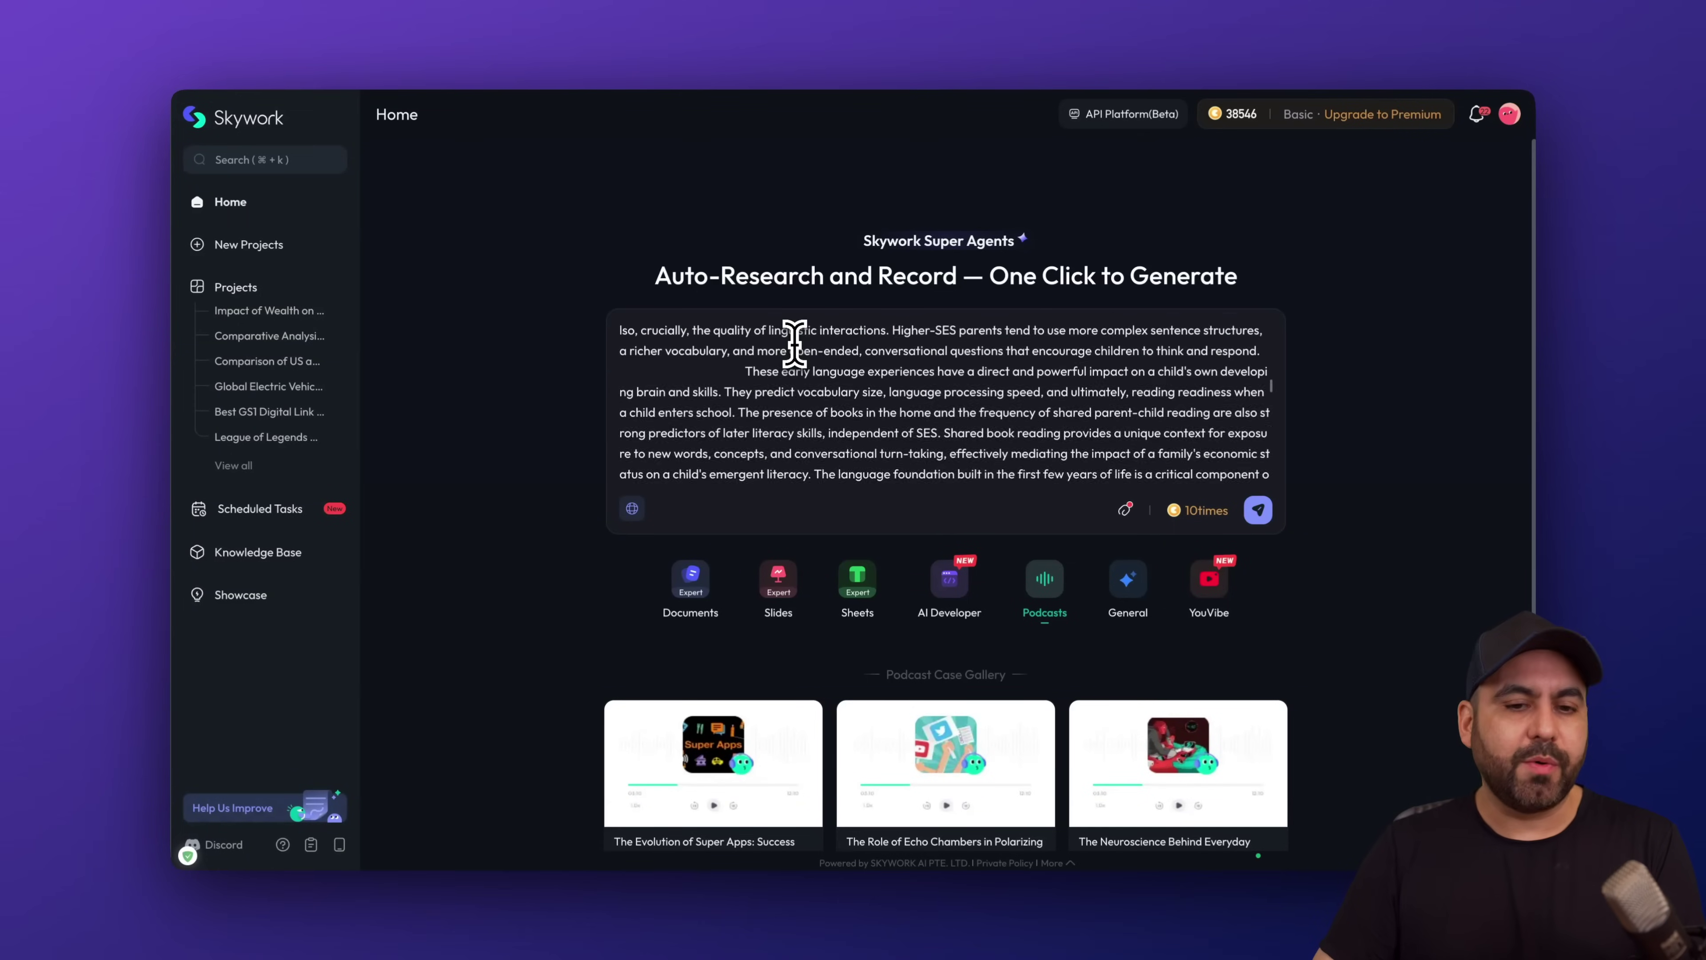
scroll(794, 343, down, 15)
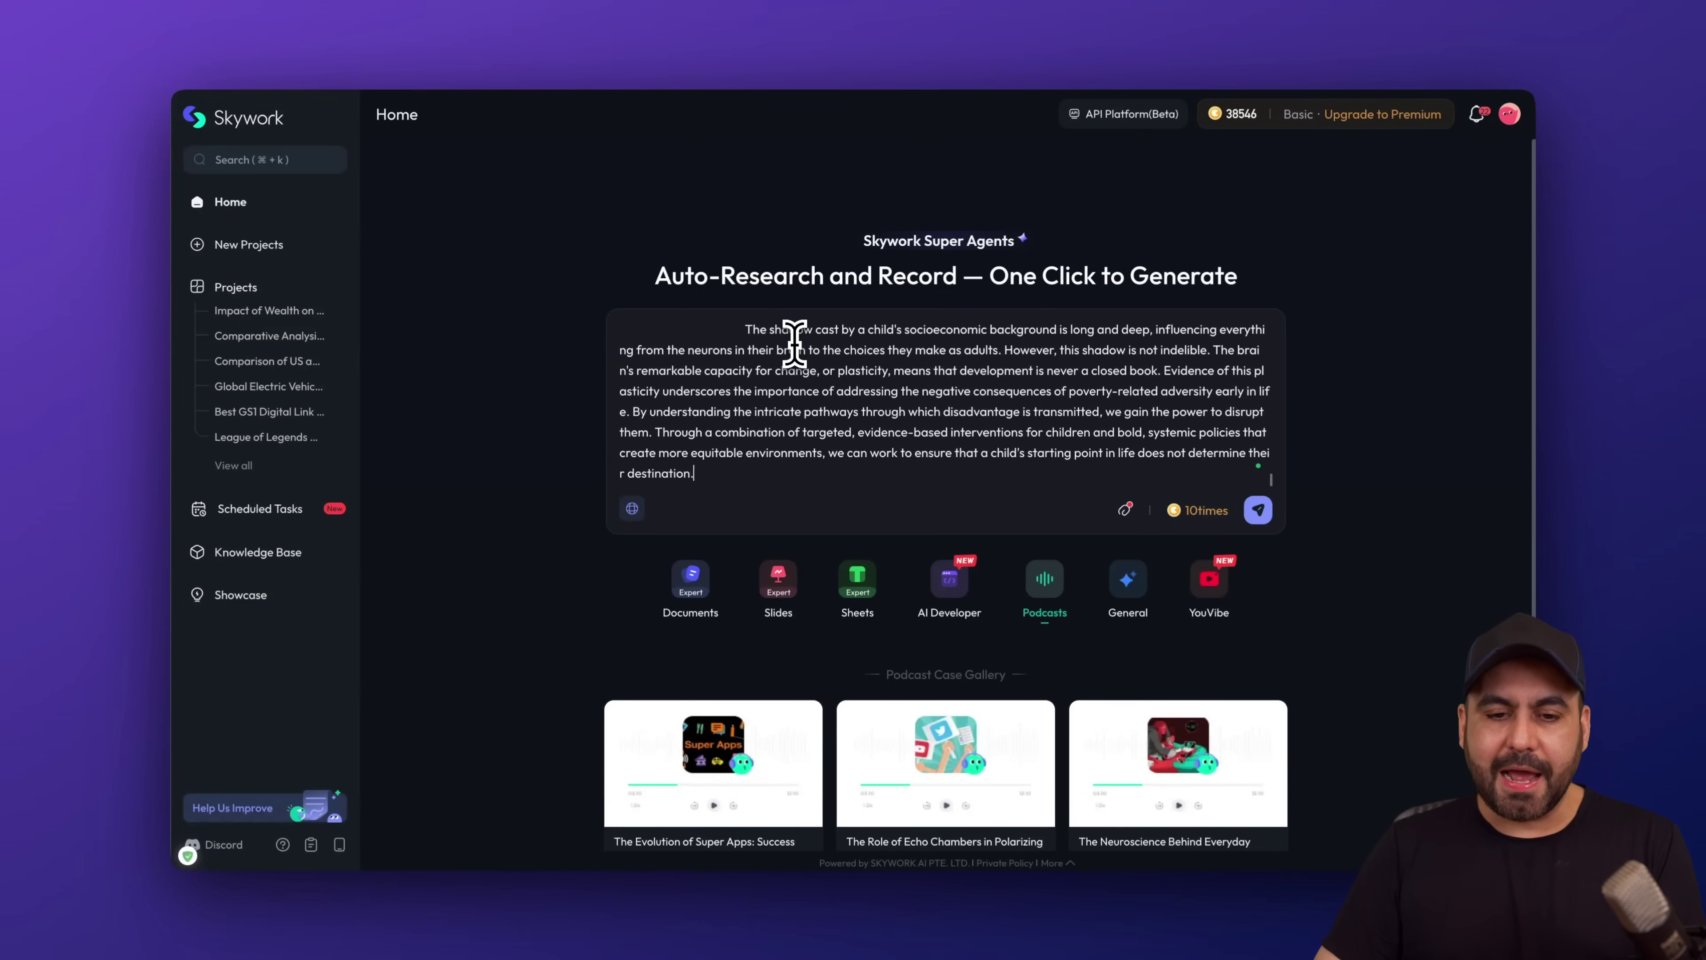
click(1258, 511)
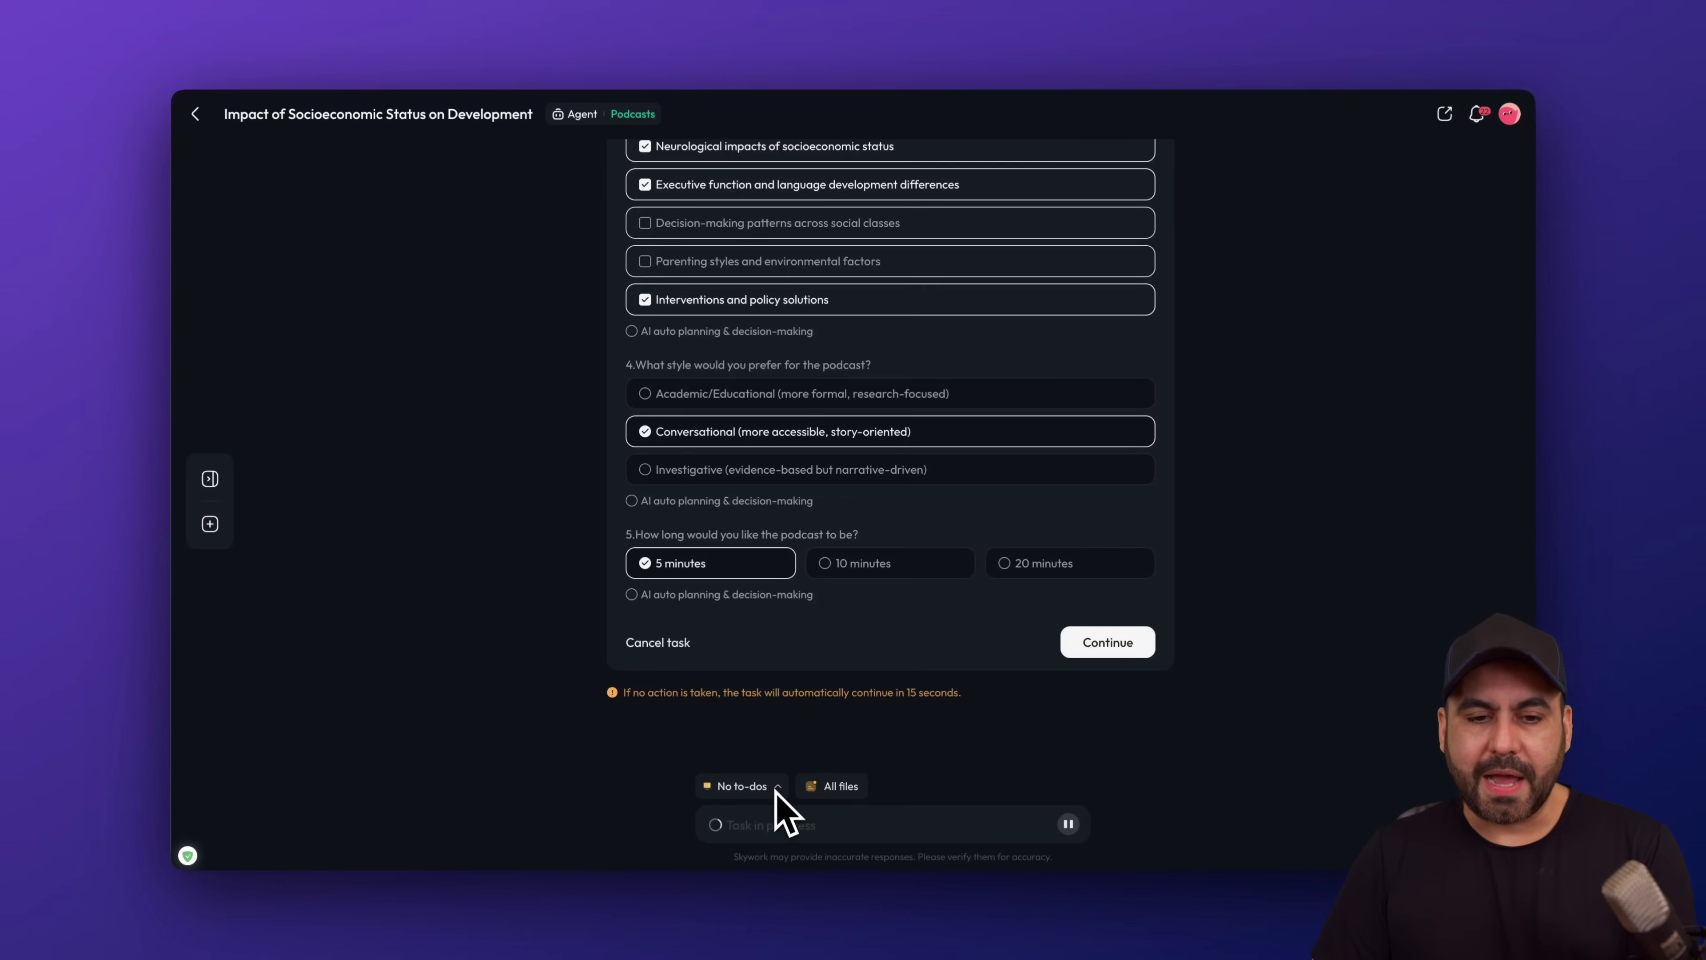
- Confirm podcast options: Beyond_the_Bank_Account, two speakers, conversational style, 5 minutes
scroll(861, 522, up, 6)
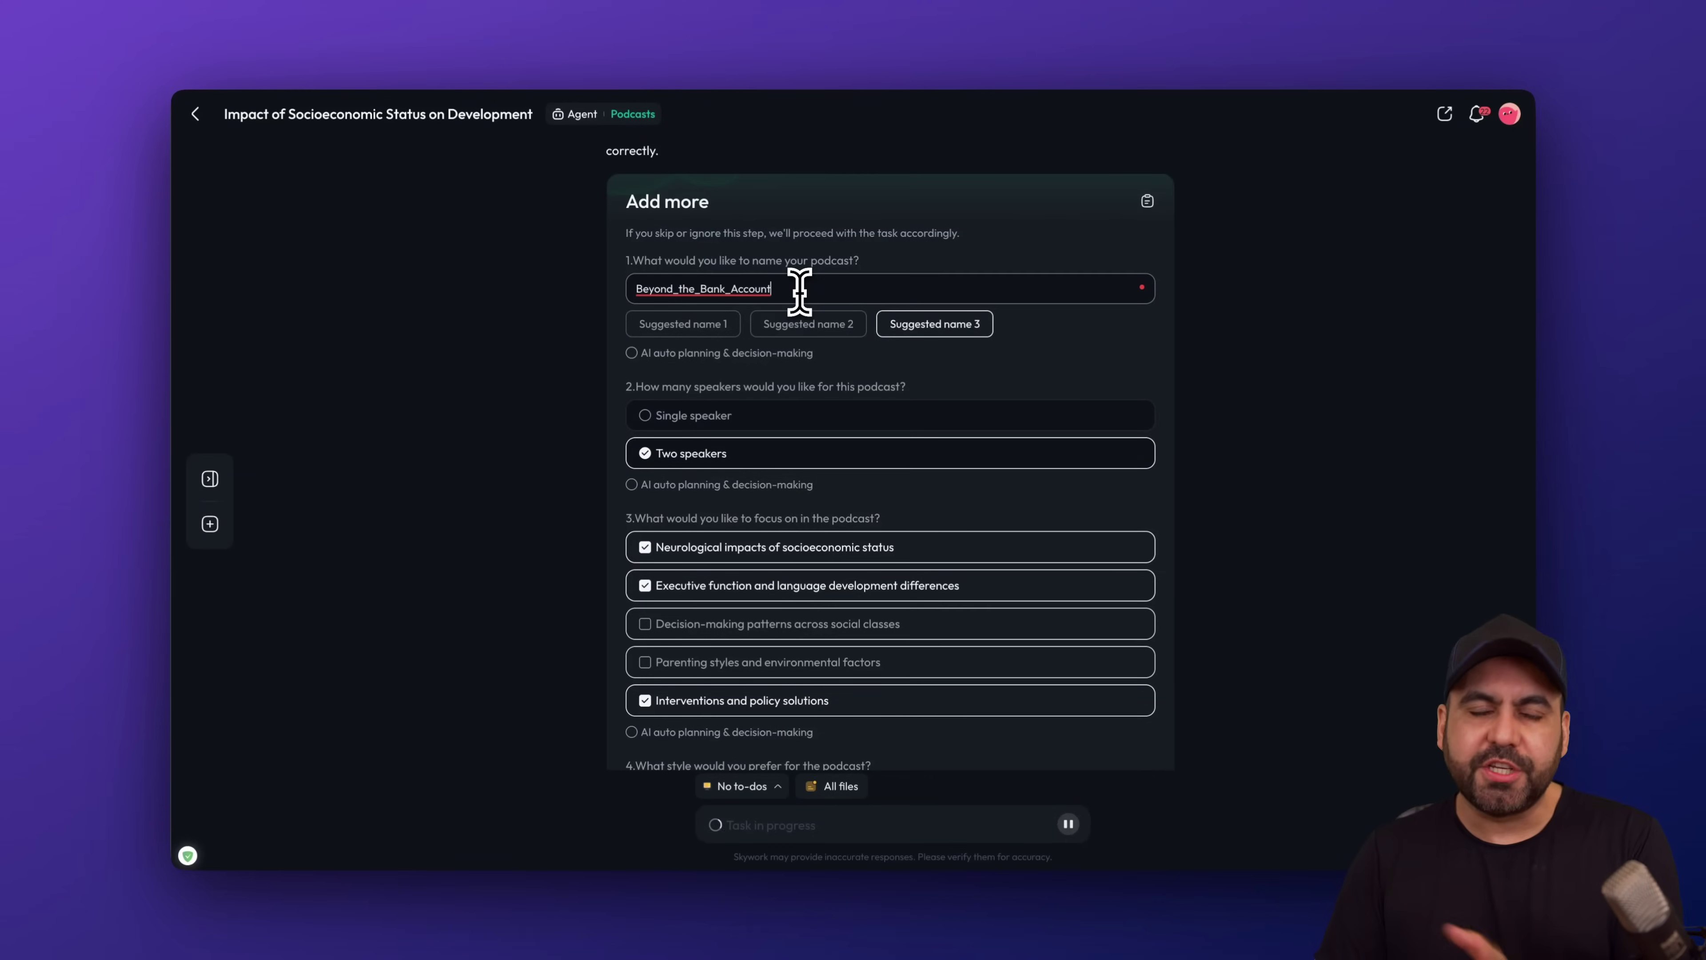
scroll(799, 291, down, 3)
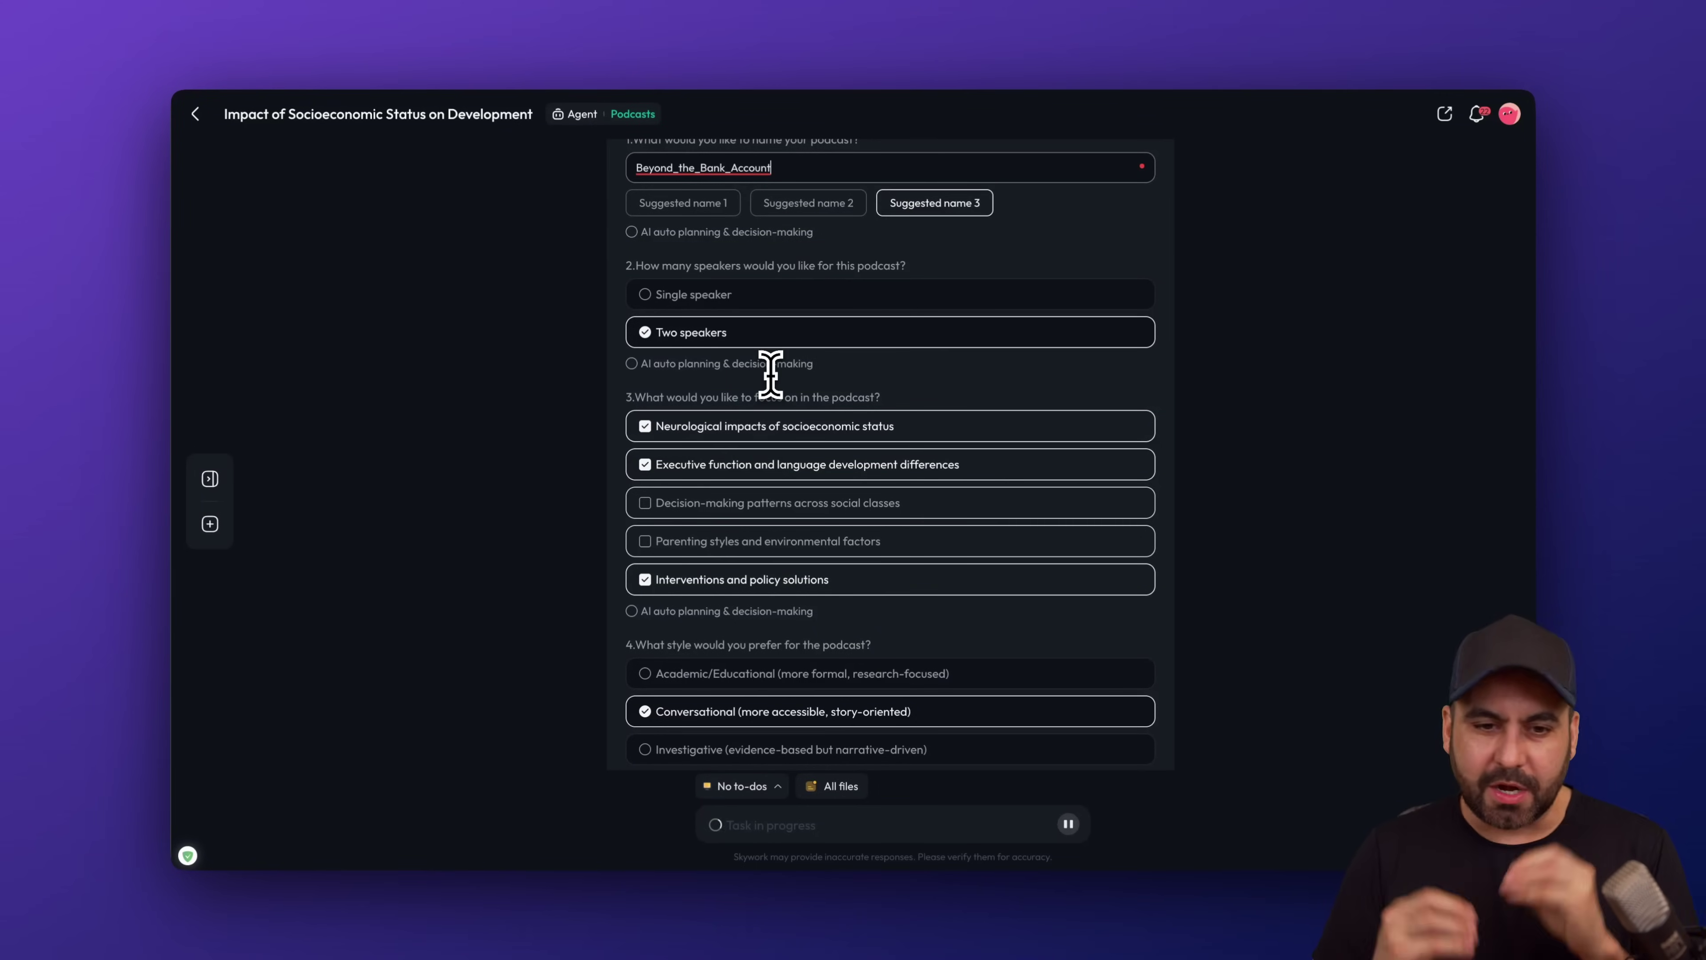
scroll(770, 375, down, 2)
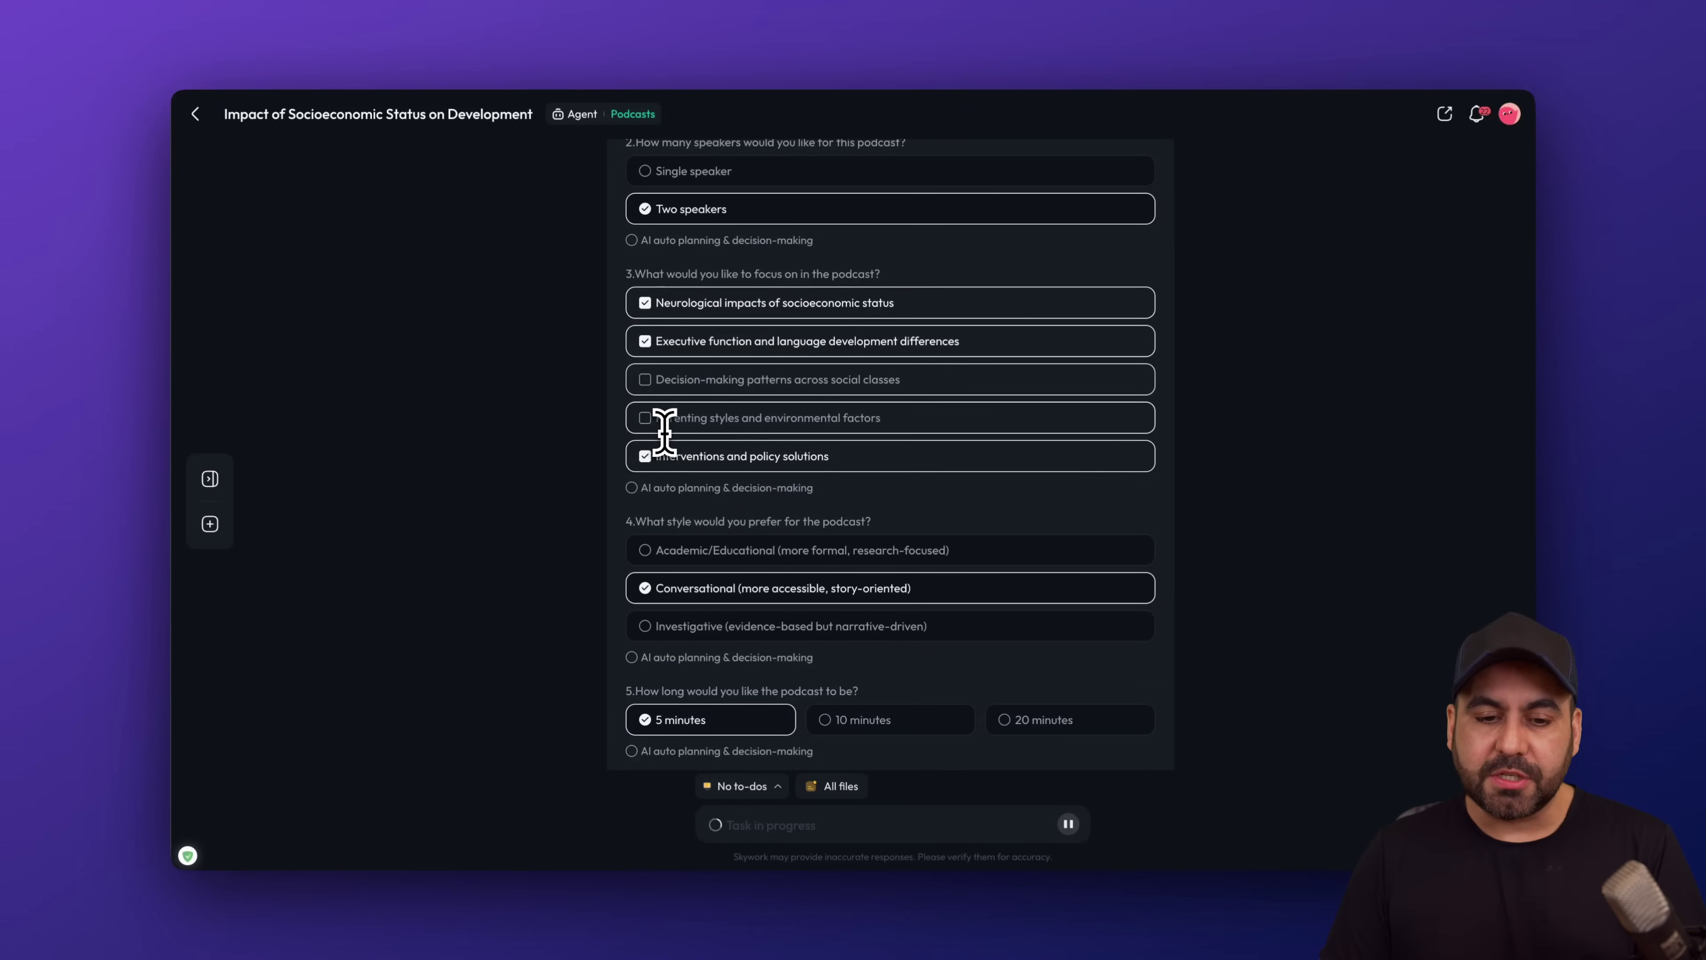
scroll(665, 432, down, 3)
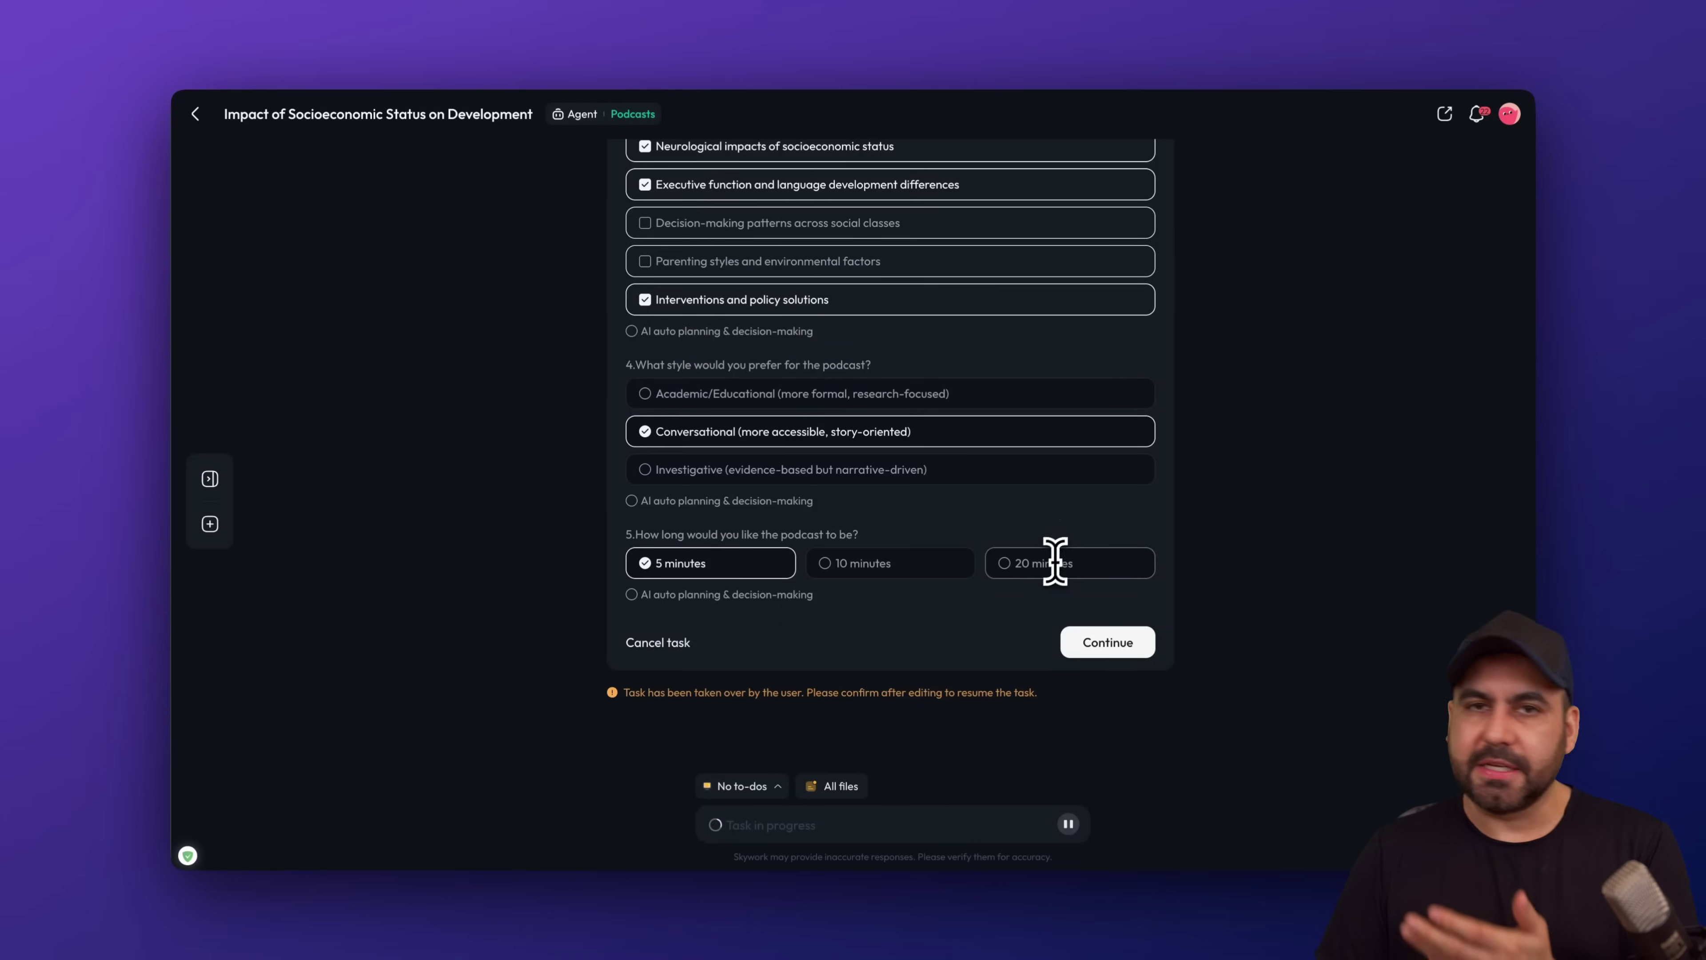
click(1111, 646)
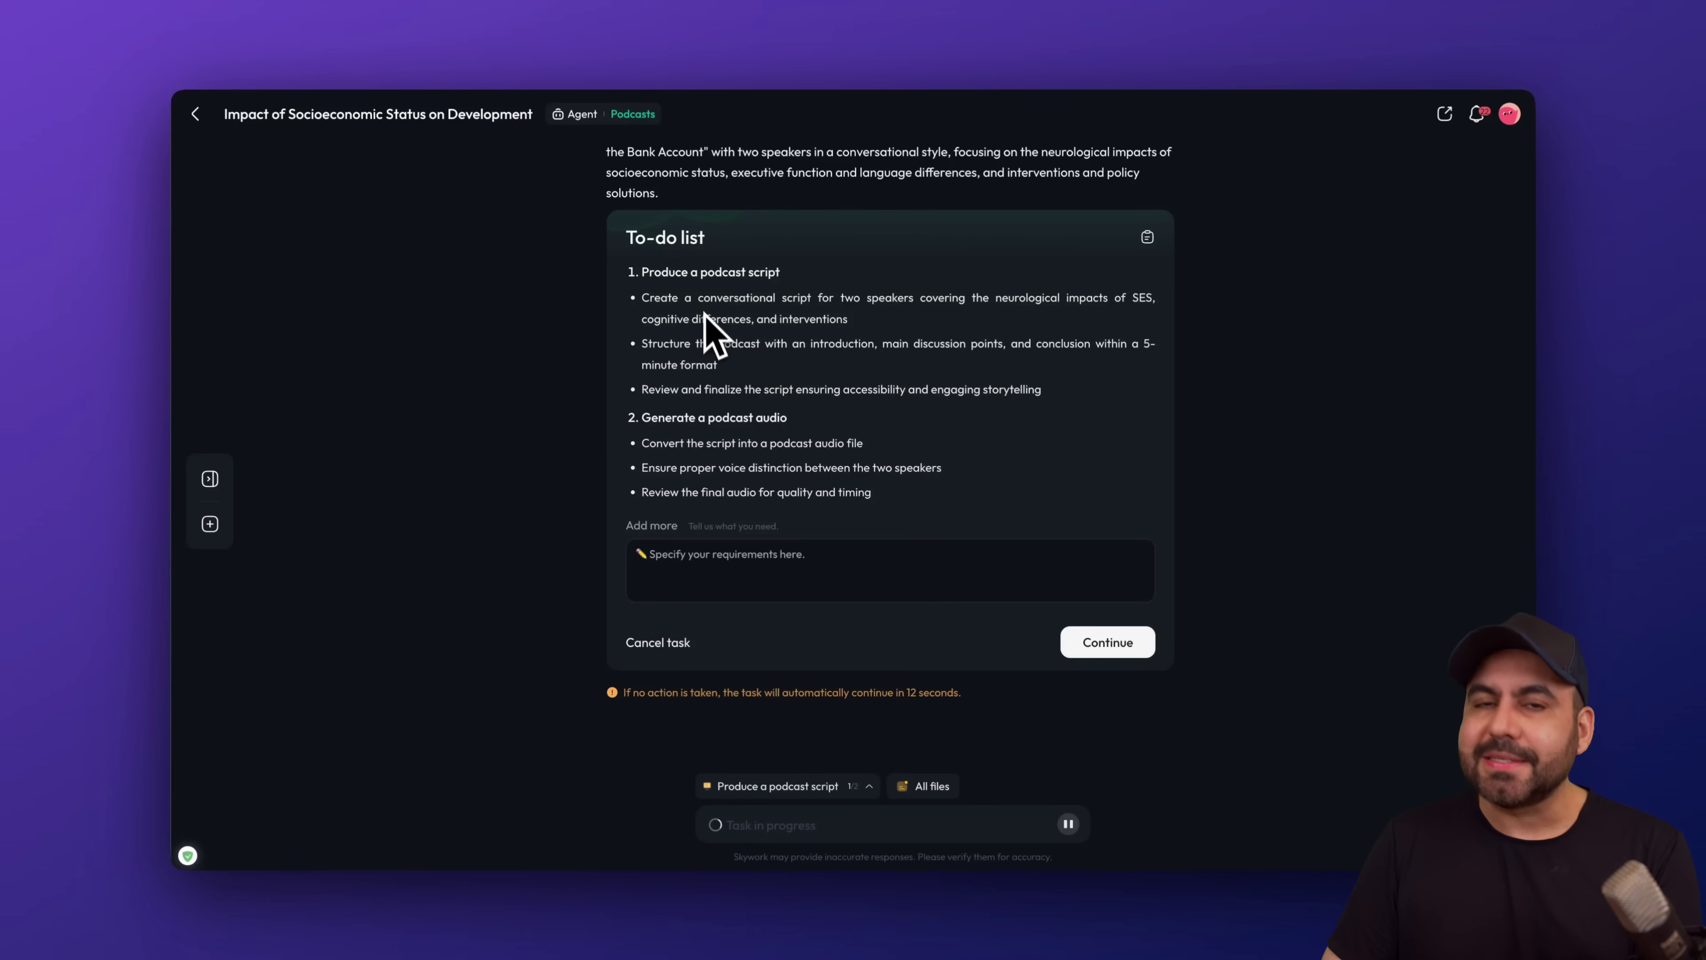
- Approve the podcast production to-do list so the audio gets generated
click(1107, 647)
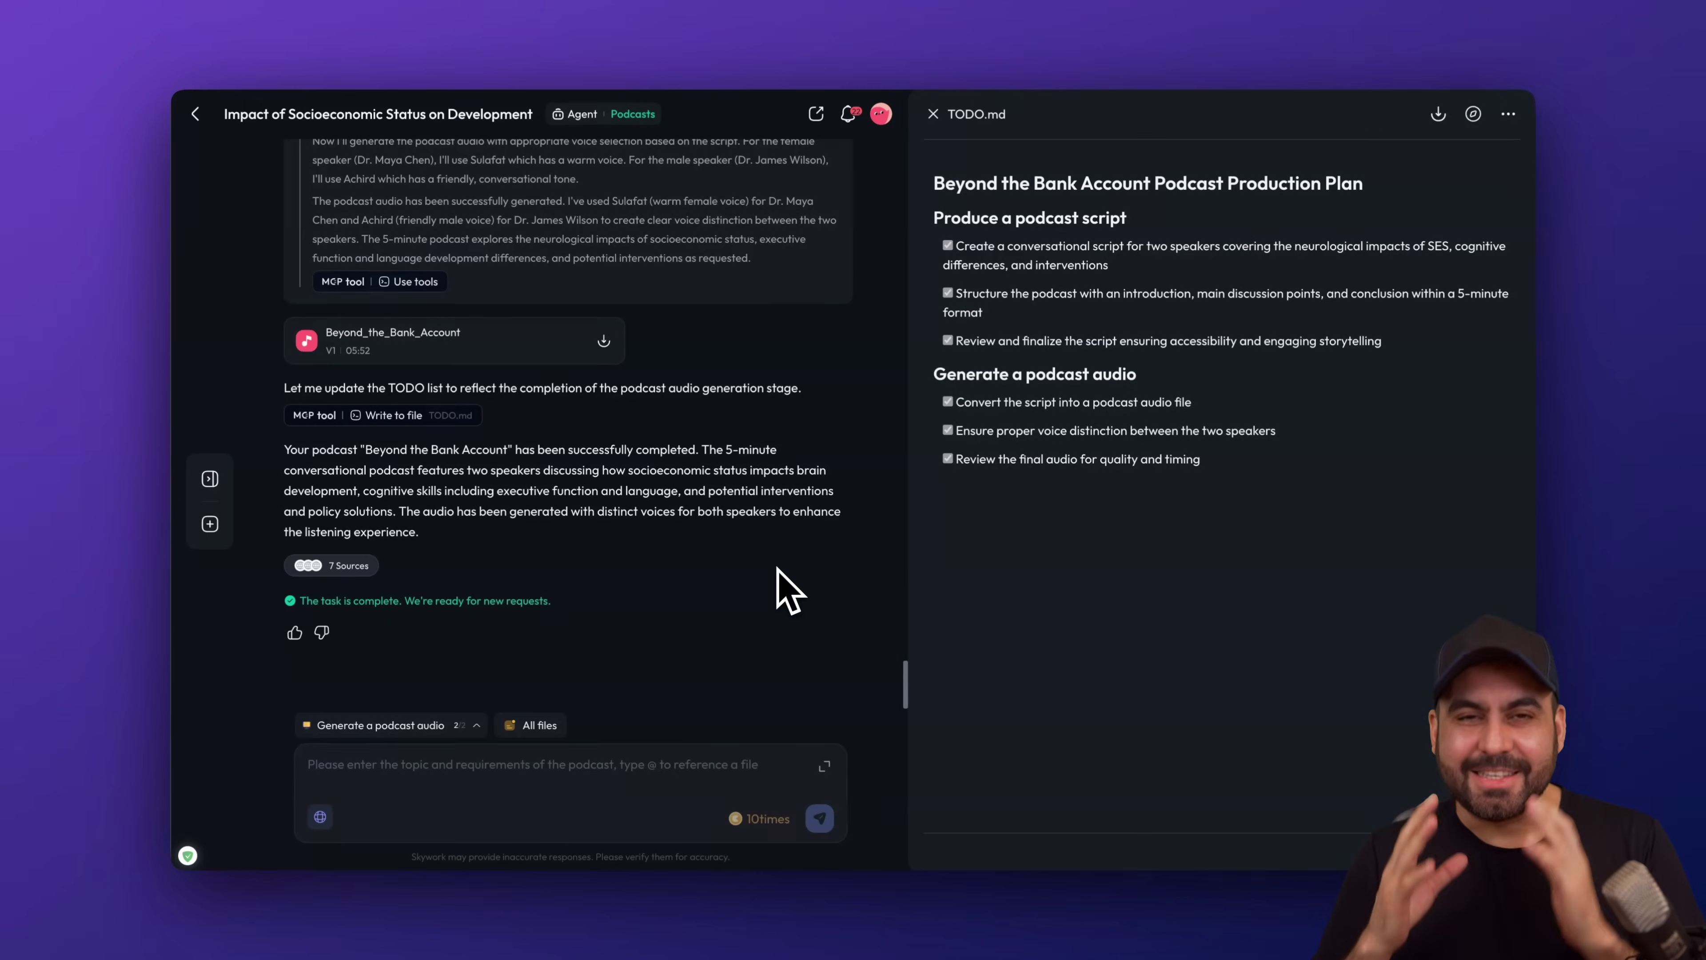
- Open the Beyond_the_Bank_Account podcast, review its two-speaker script, and start playback
click(436, 346)
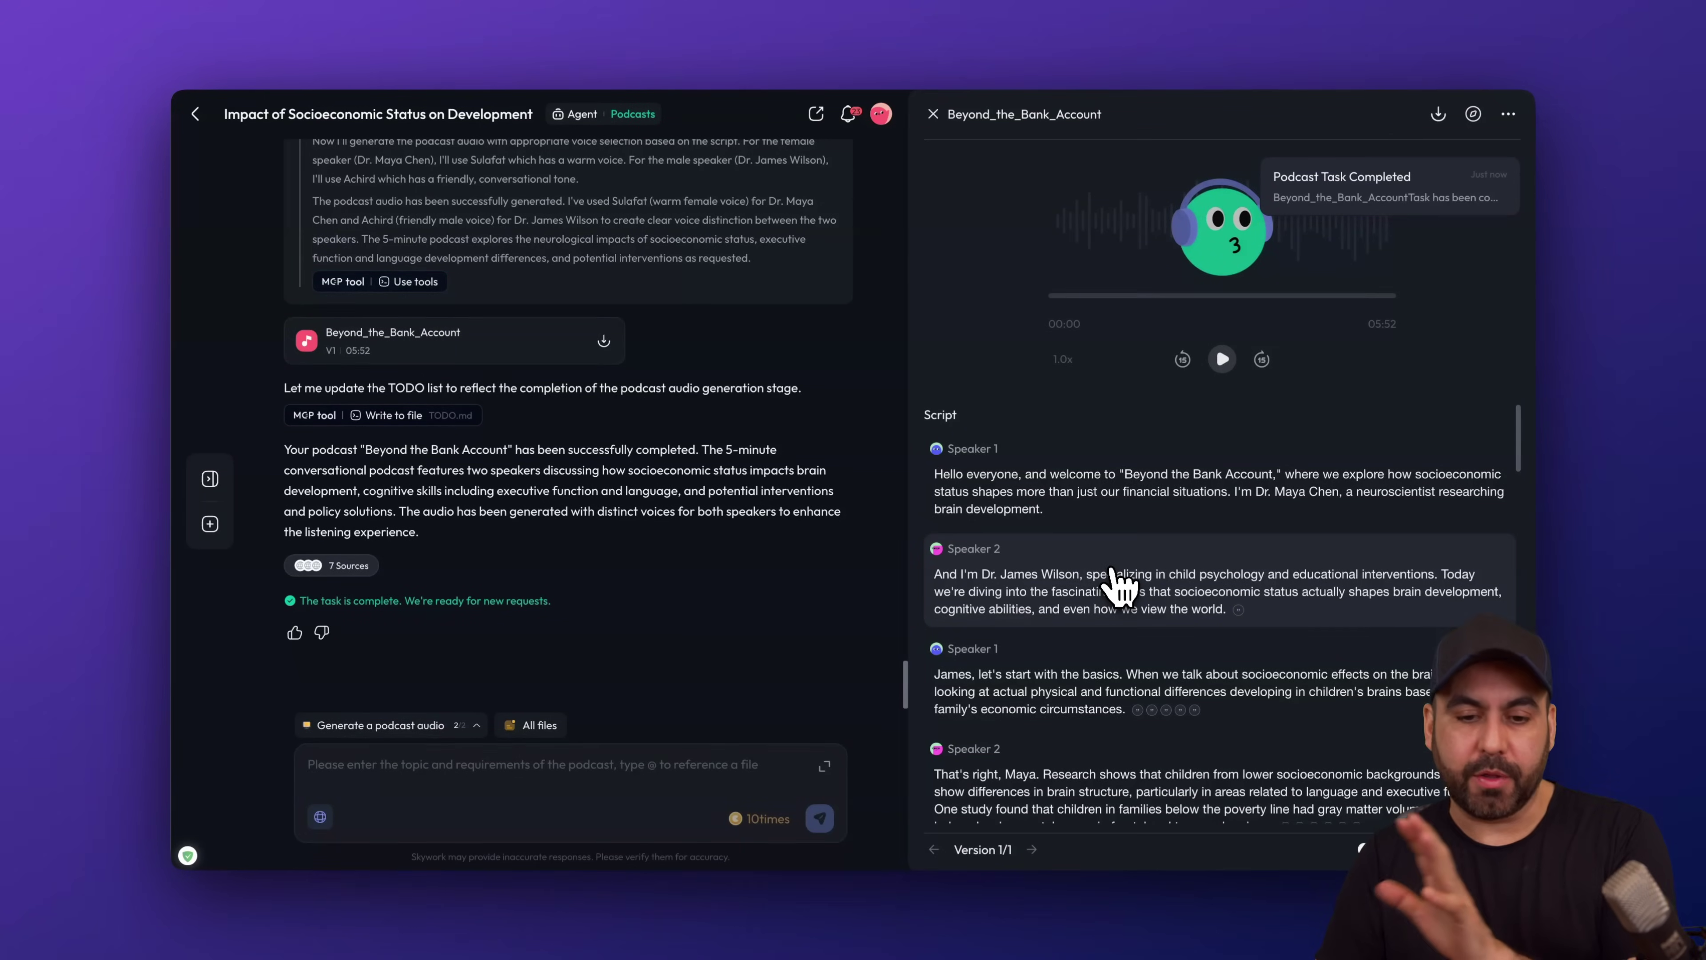
scroll(1117, 586, down, 2)
scroll(1124, 583, up, 1)
scroll(1101, 471, down, 1)
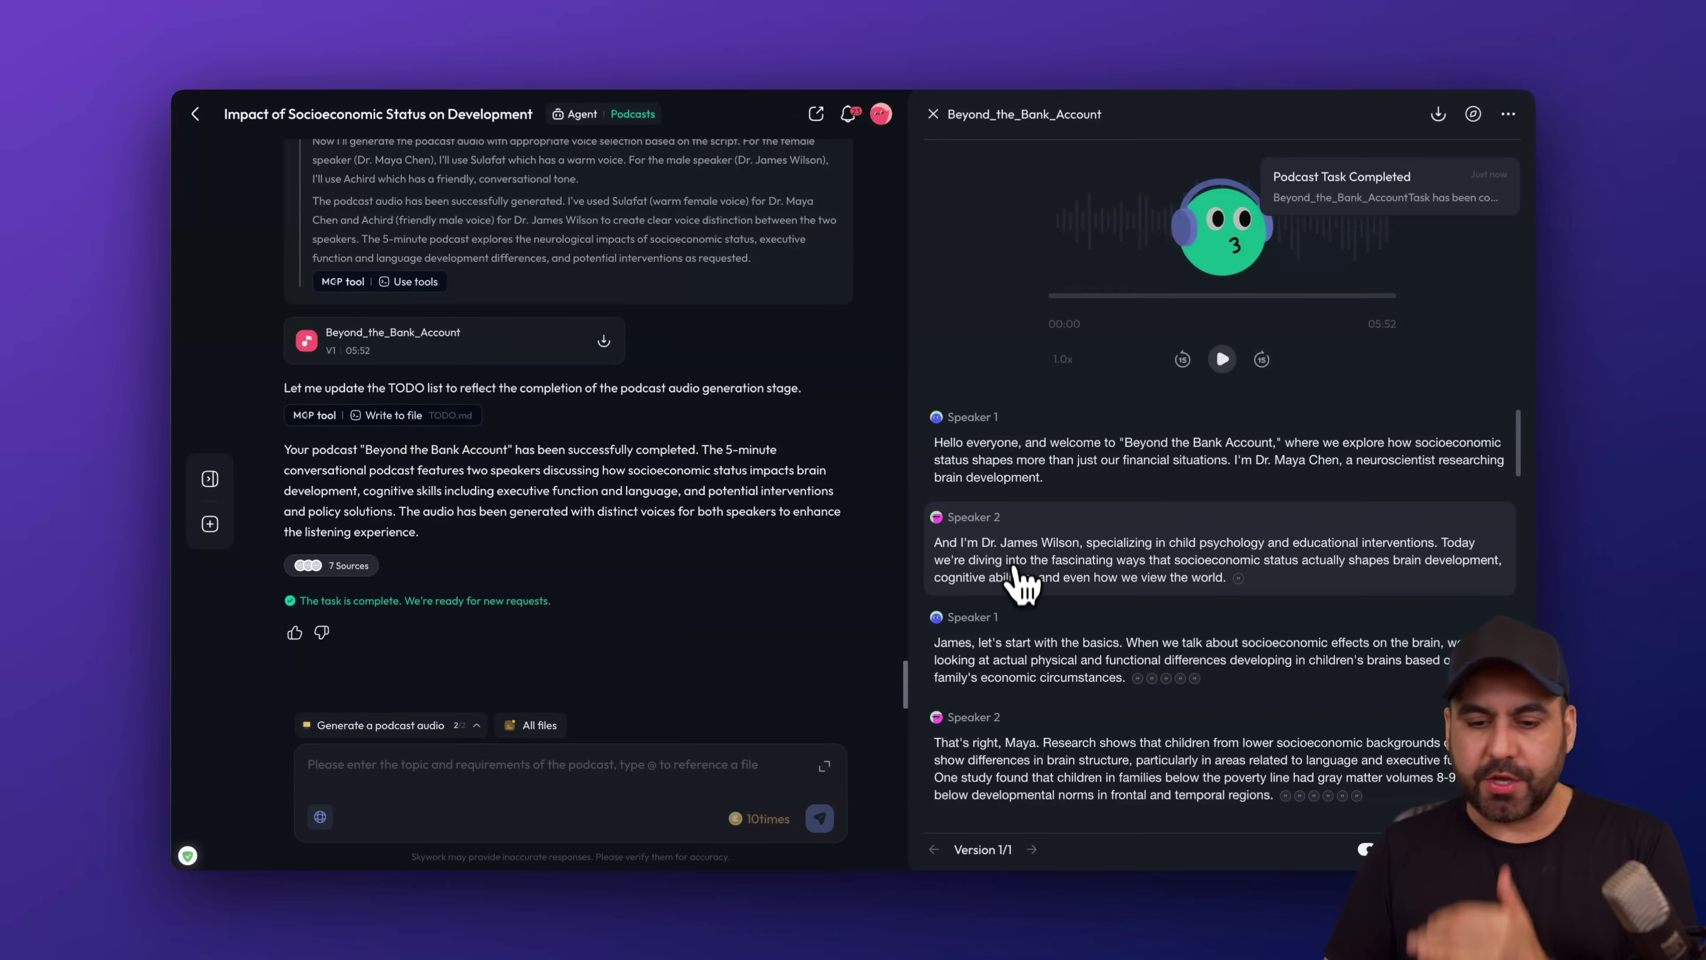
scroll(1075, 635, down, 5)
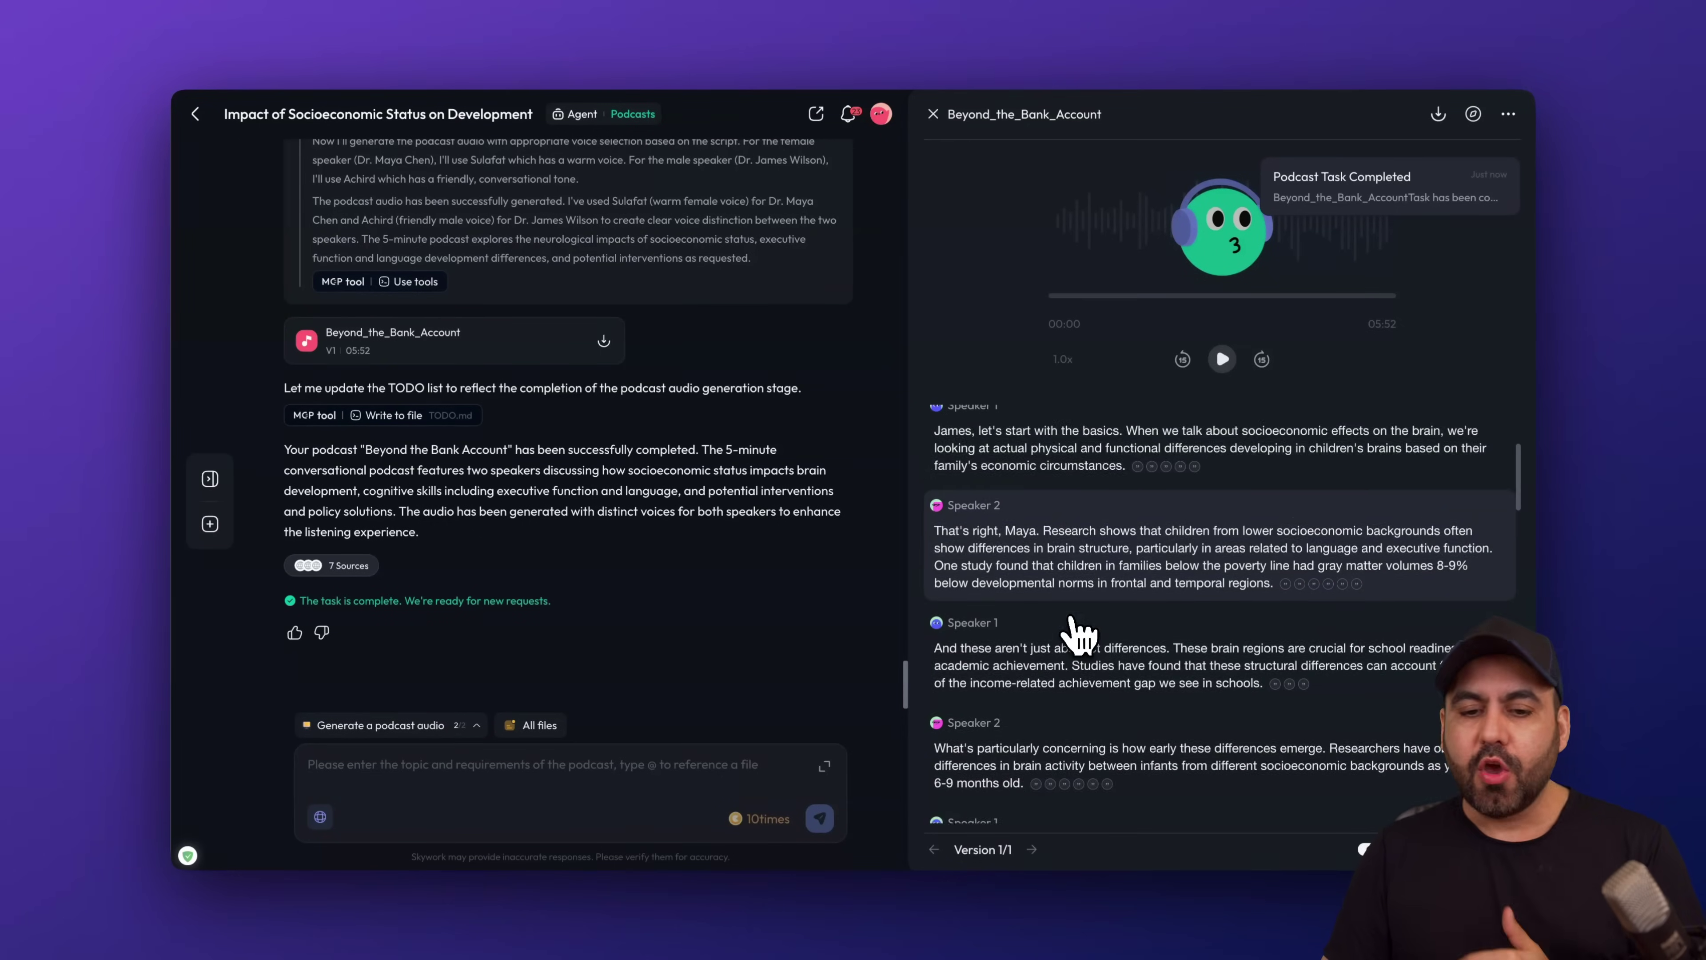
scroll(1079, 633, up, 6)
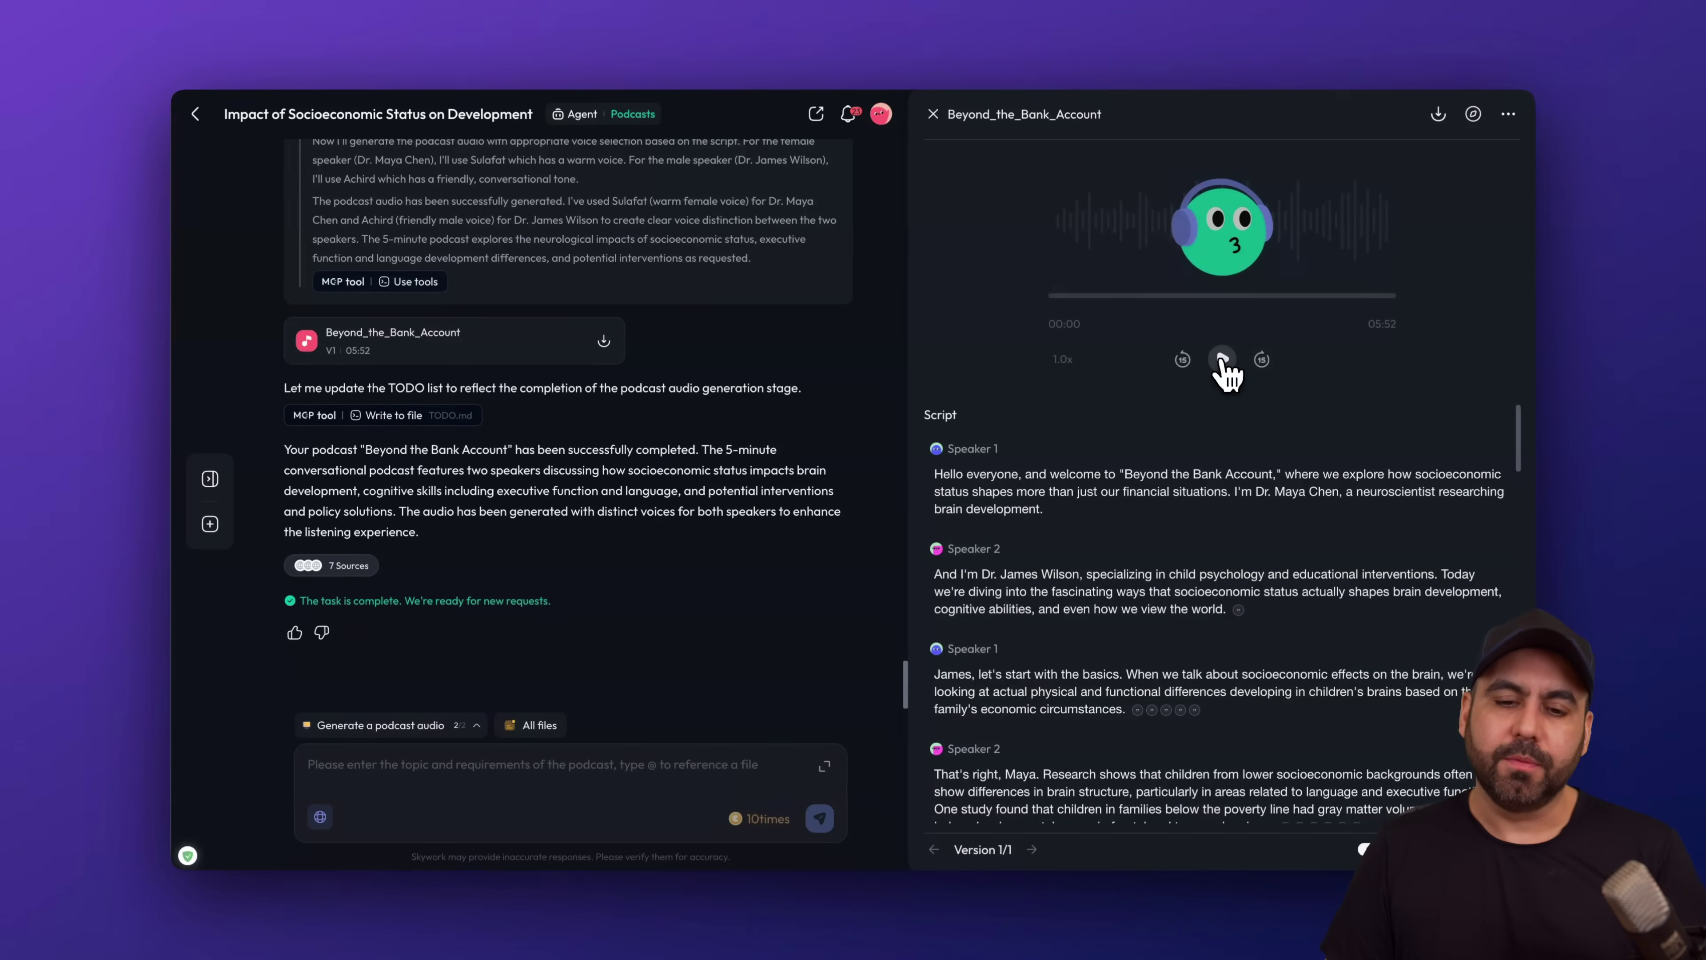
click(1222, 361)
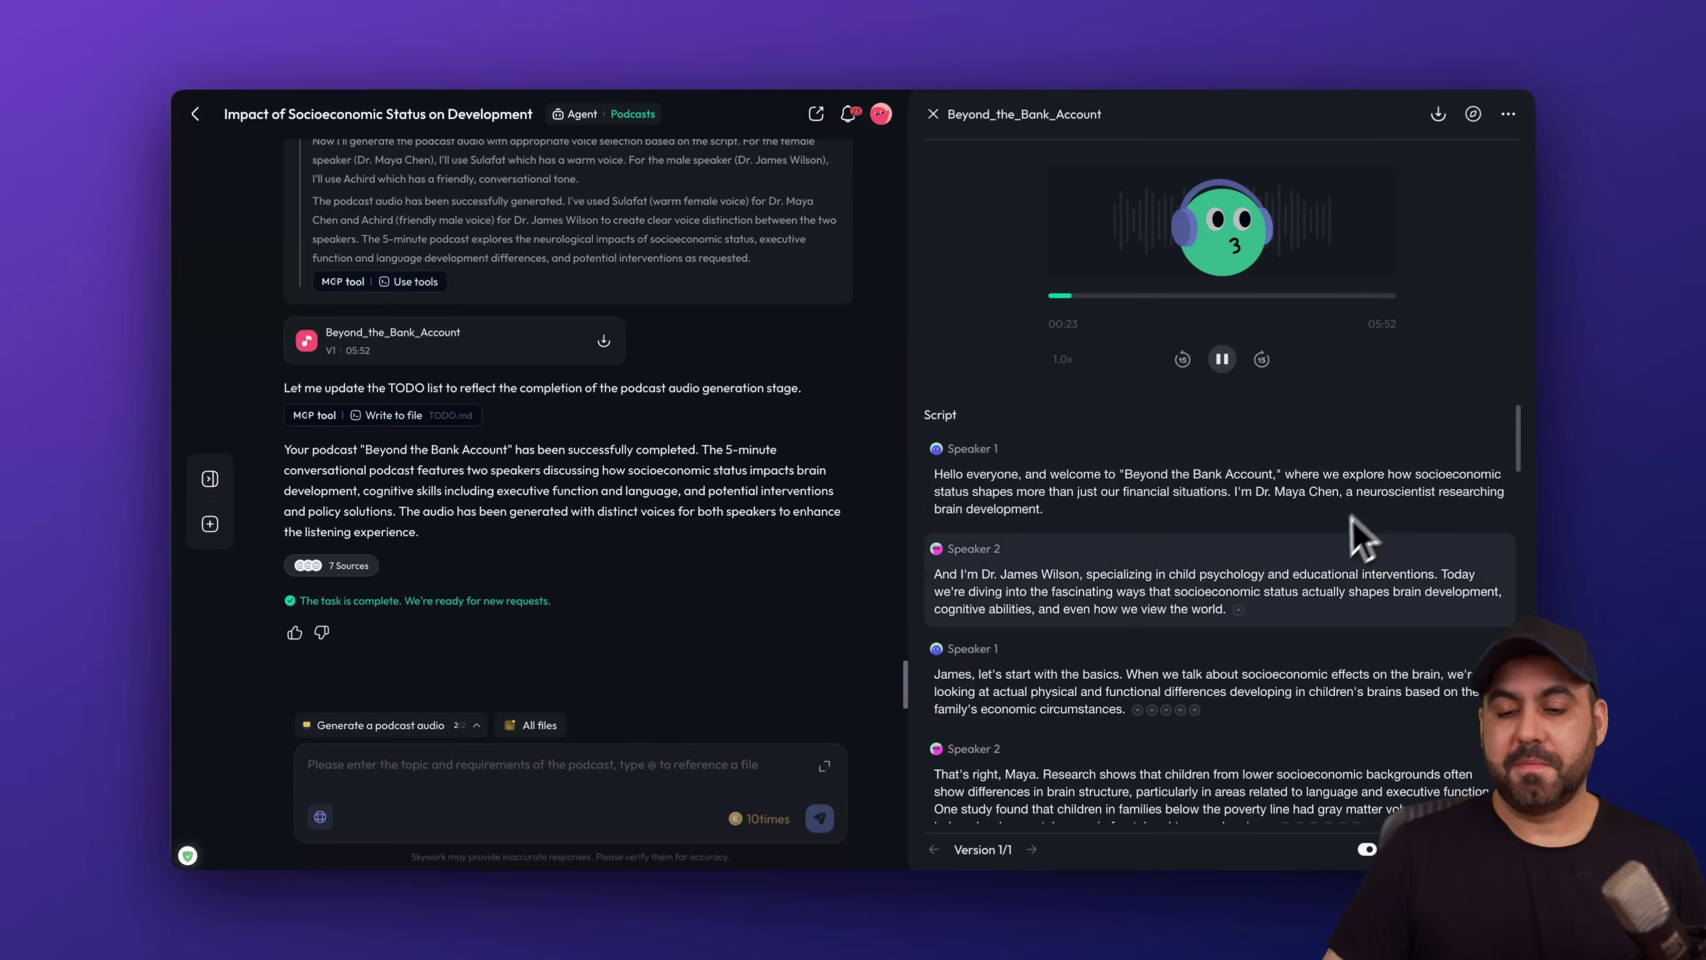
- Pause the Beyond the Bank Account podcast at 00:37 of 05:52 after listening to its opening
scroll(1333, 672, down, 3)
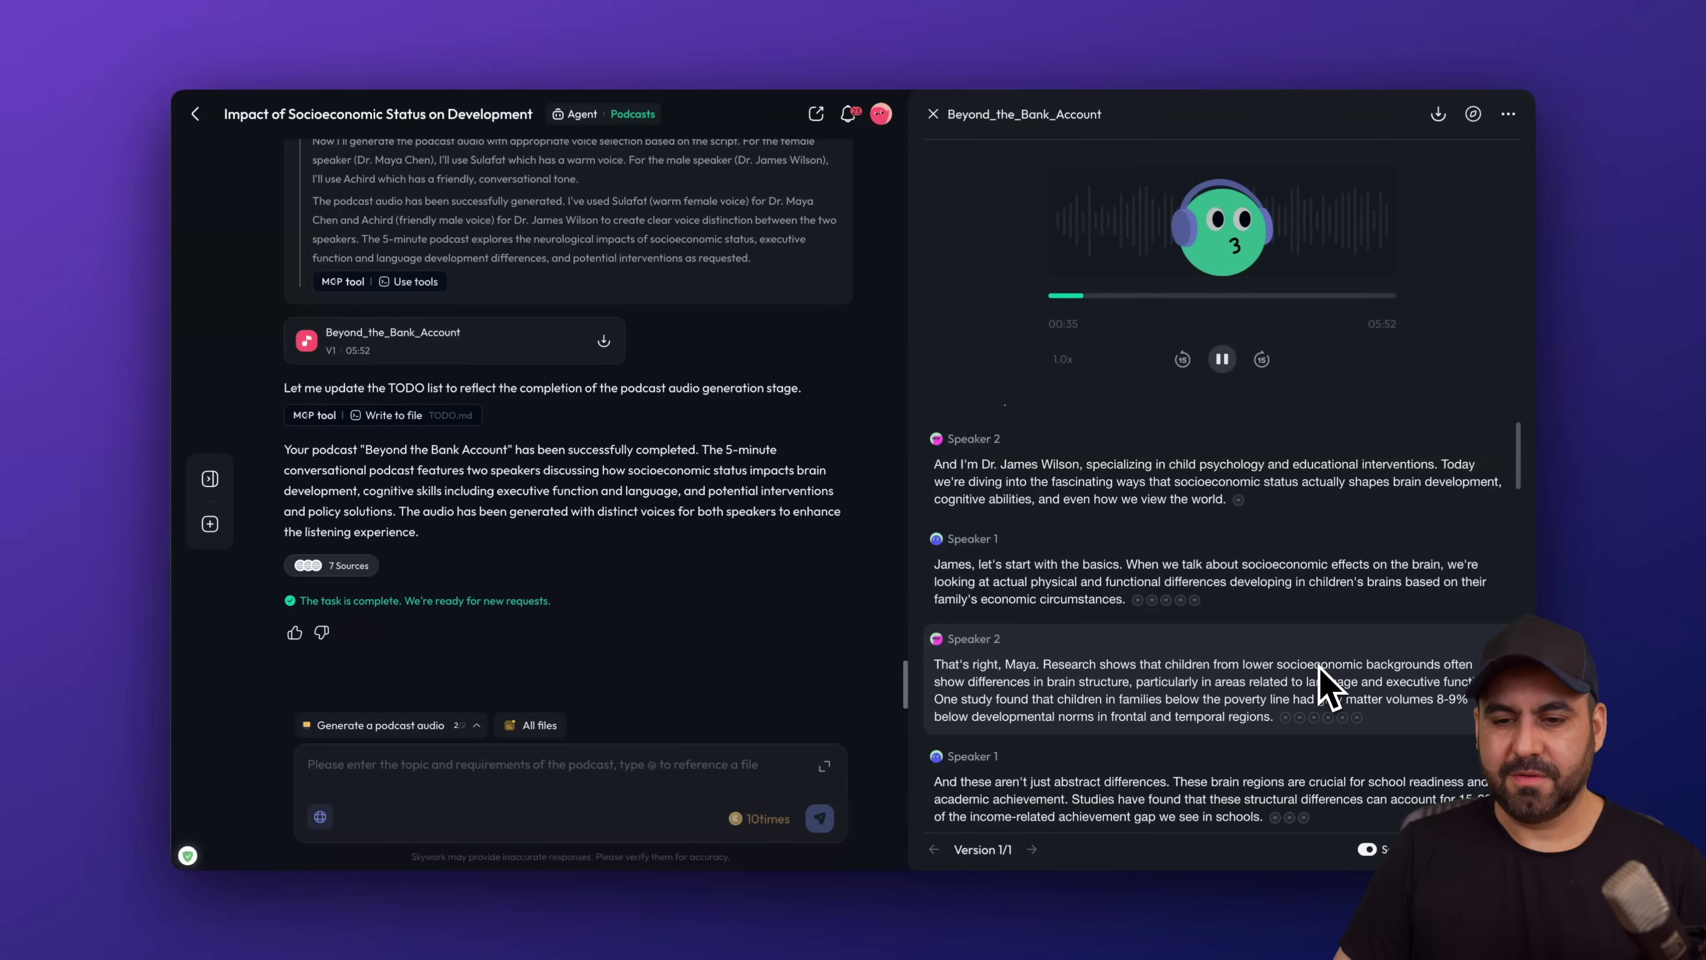
click(1223, 359)
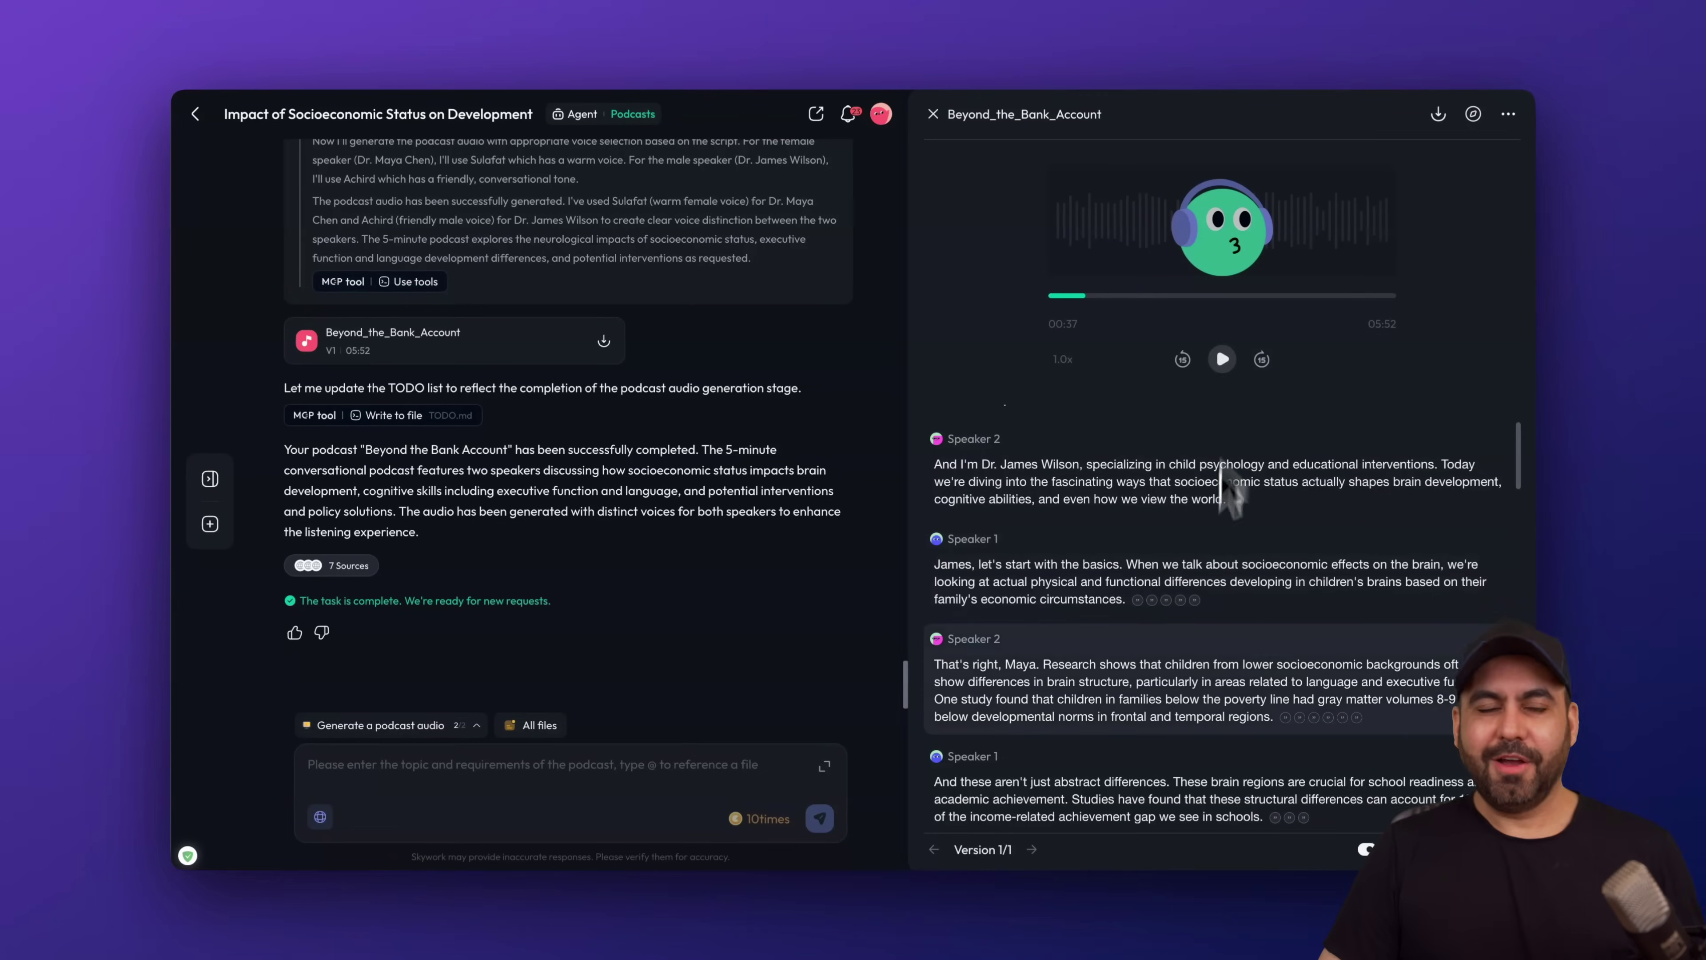
scroll(1283, 659, up, 3)
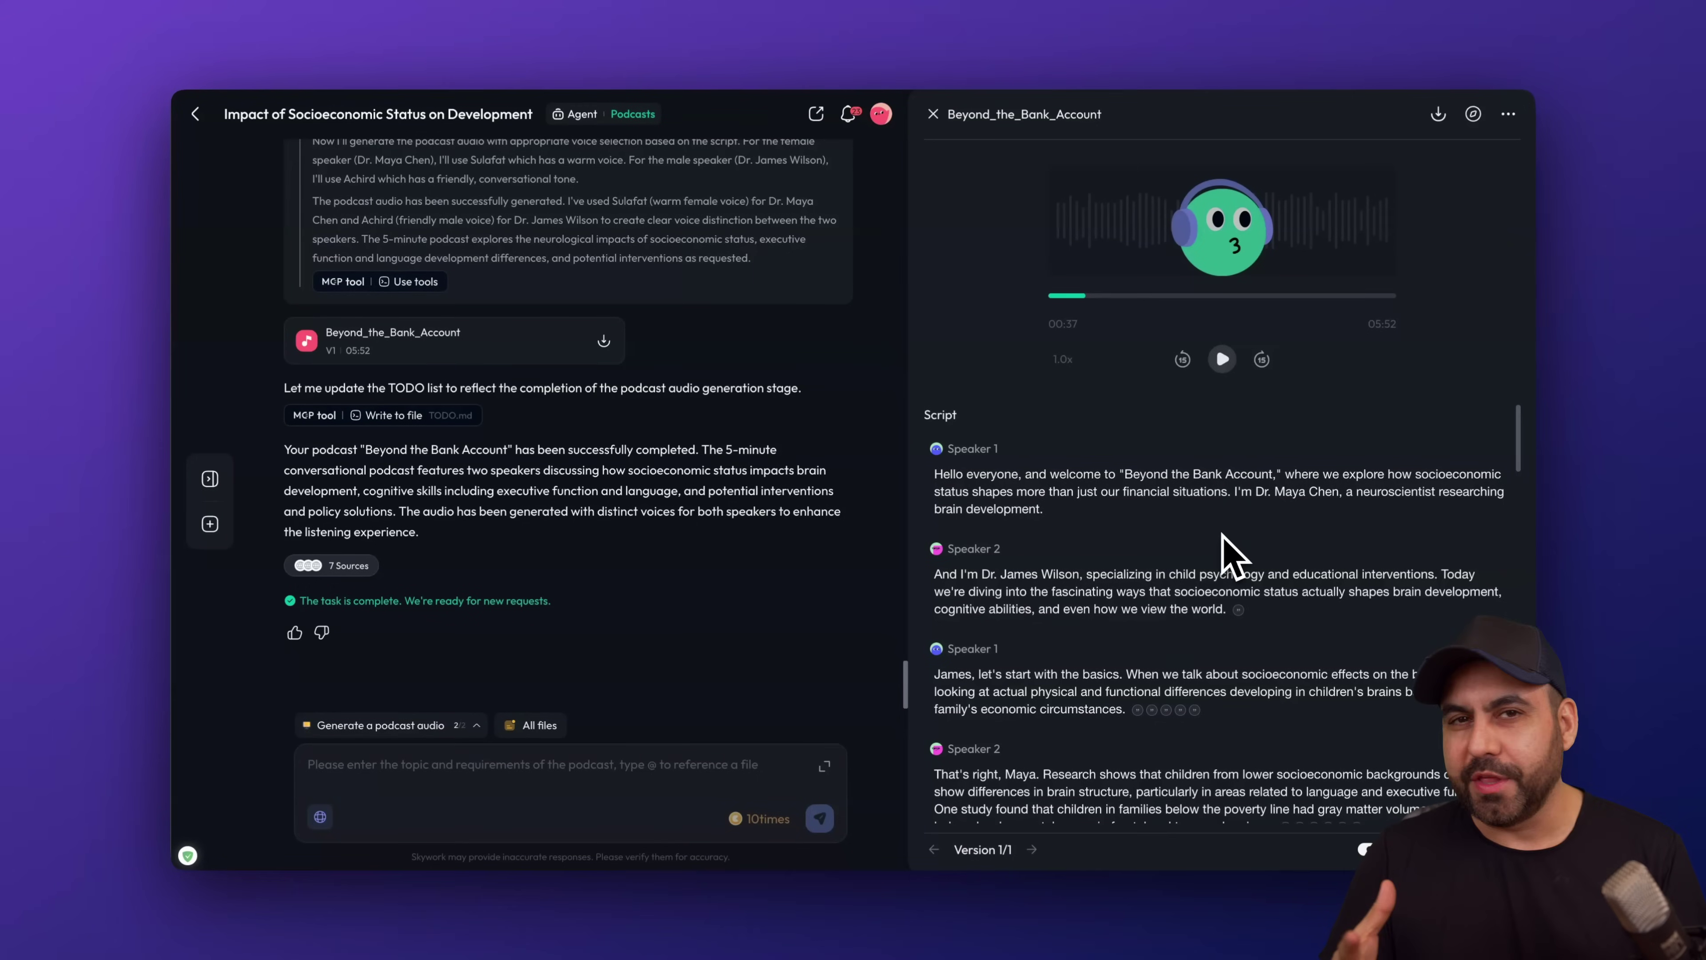
scroll(1223, 534, down, 7)
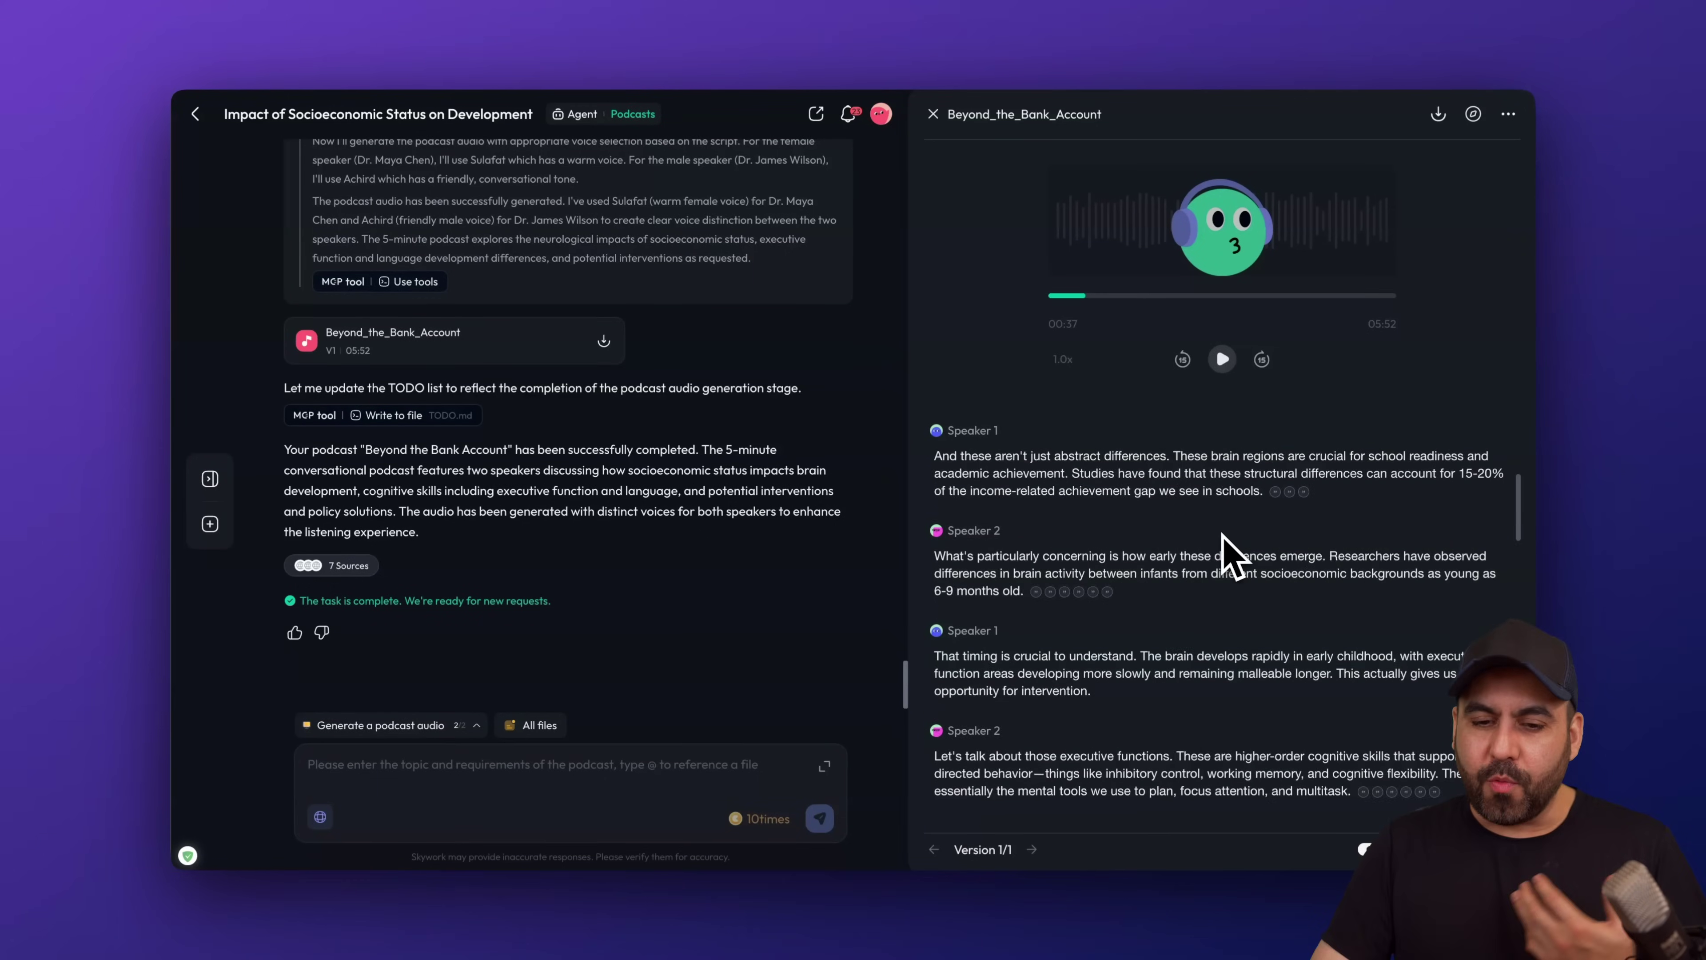
scroll(1223, 535, down, 5)
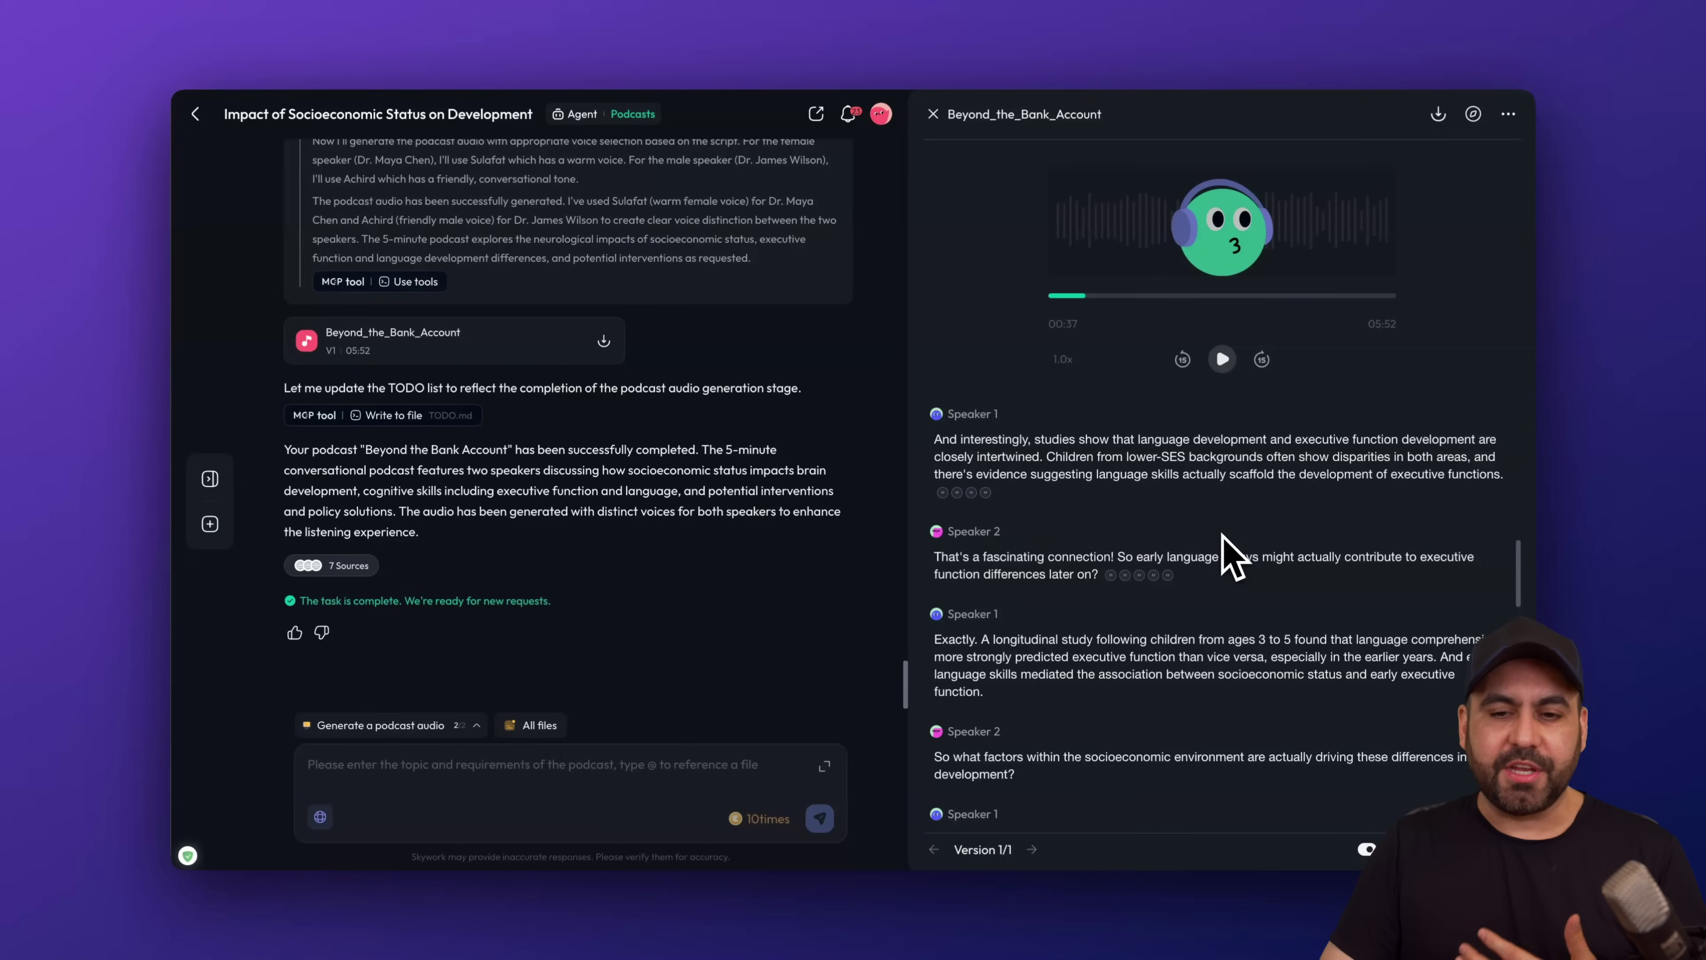
scroll(1221, 533, down, 2)
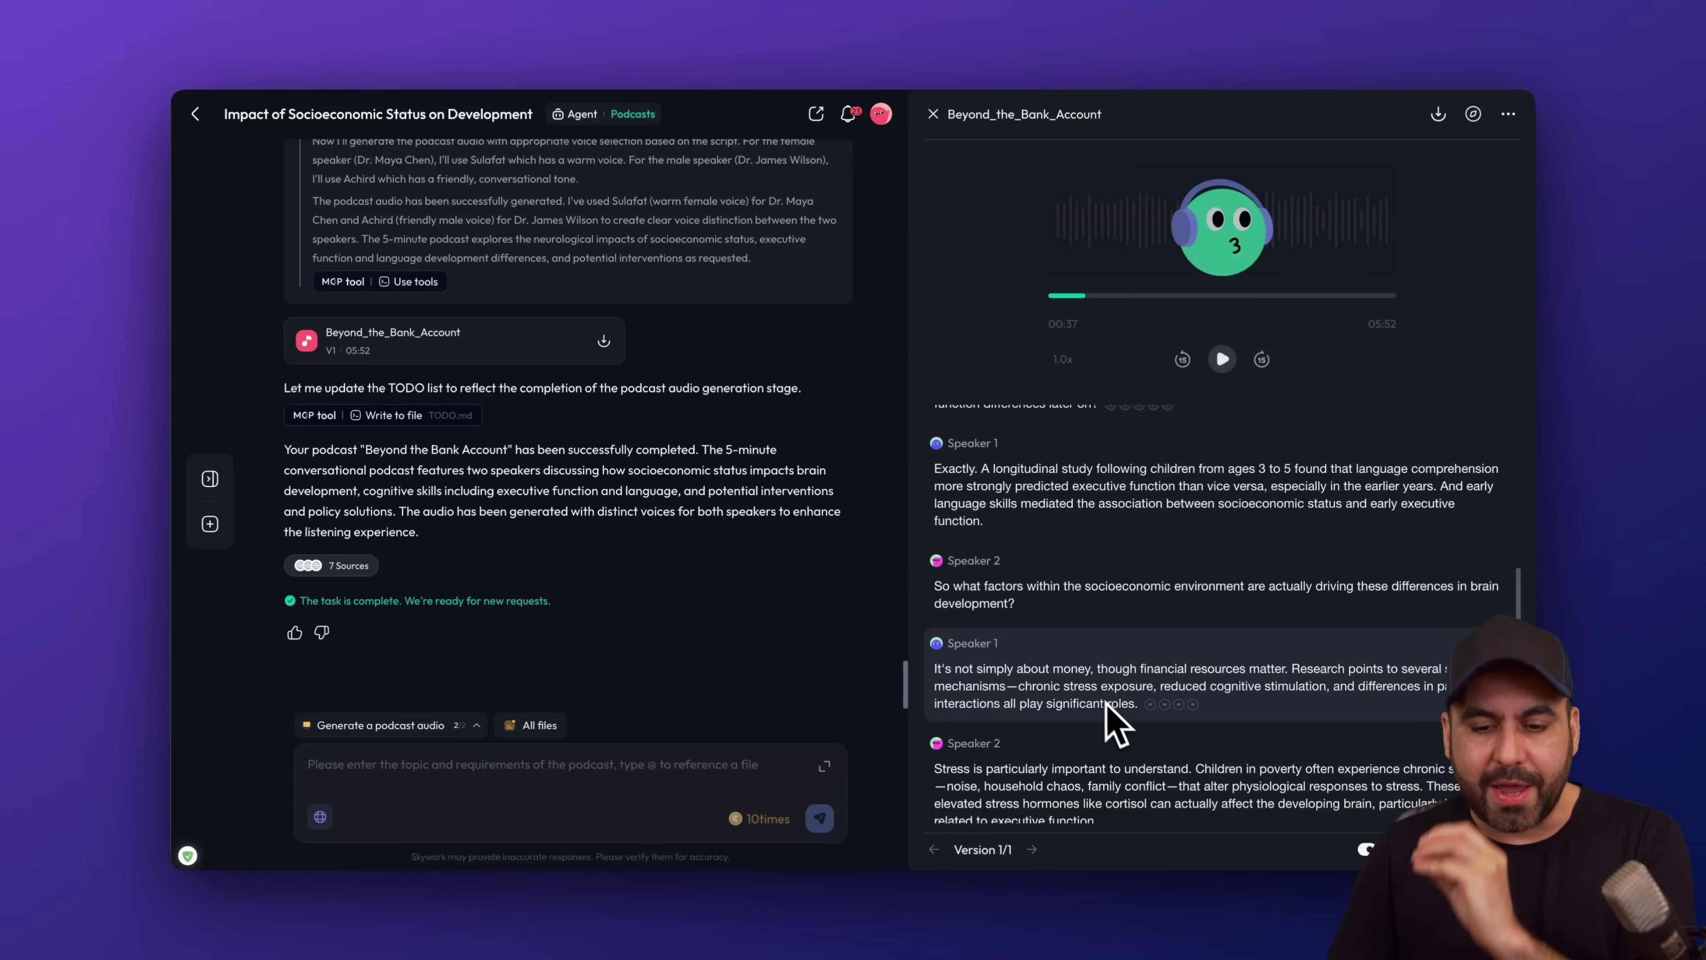
scroll(1122, 669, down, 6)
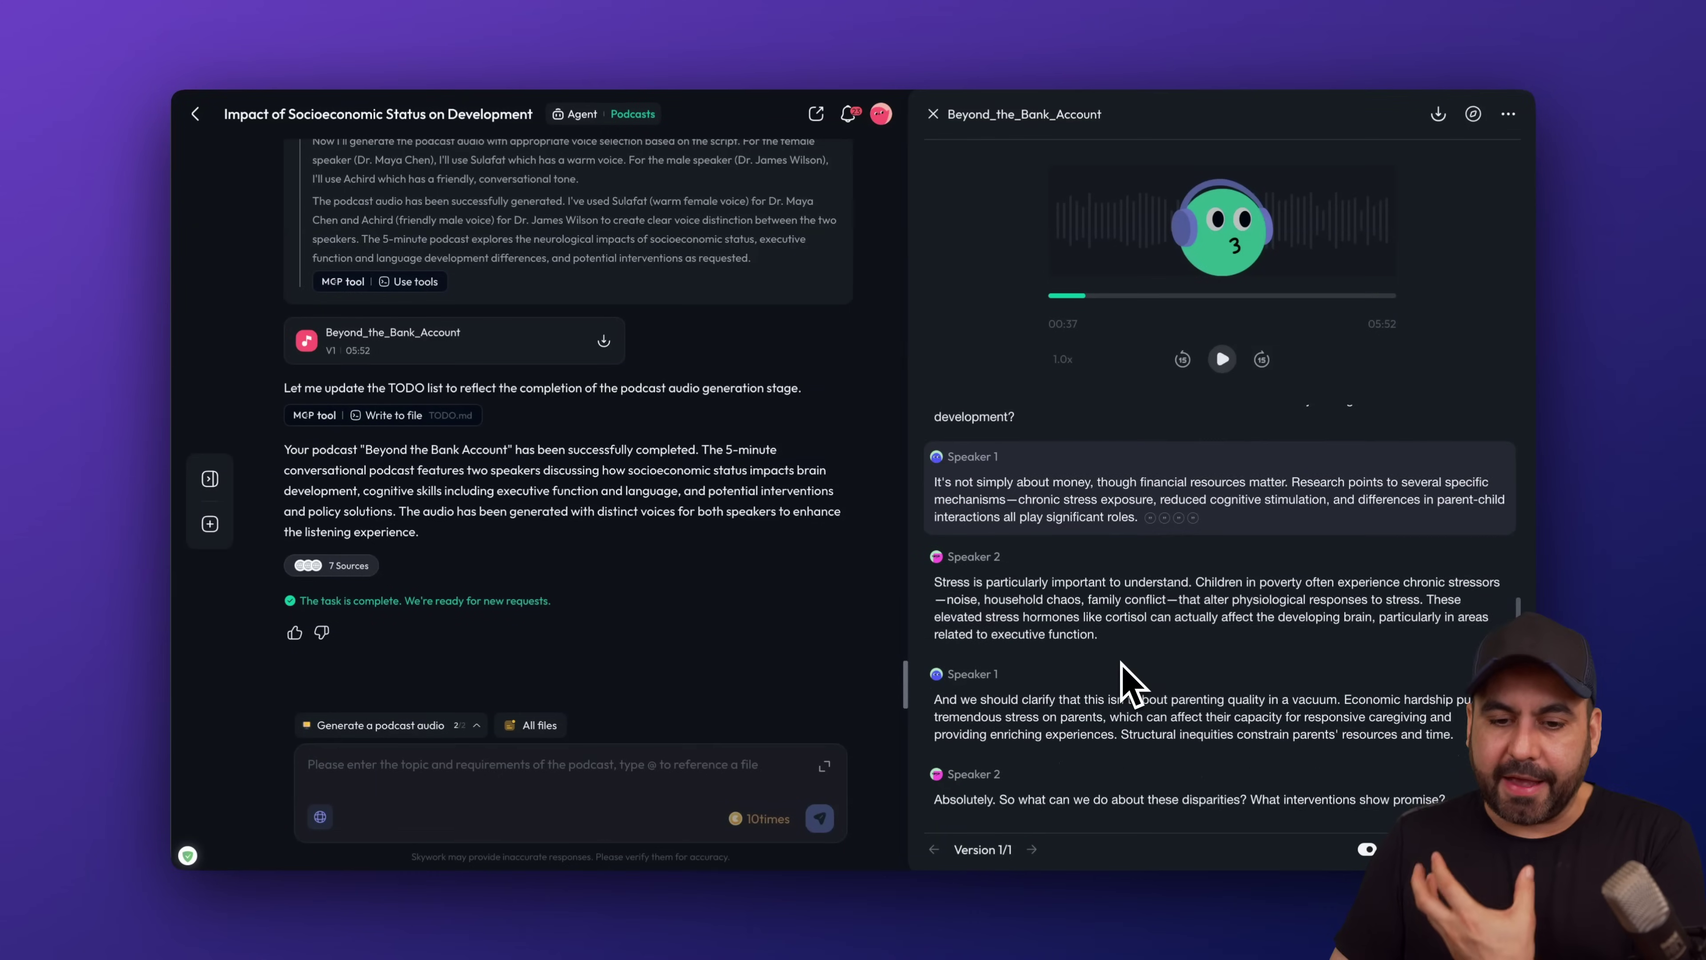
scroll(1122, 669, down, 2)
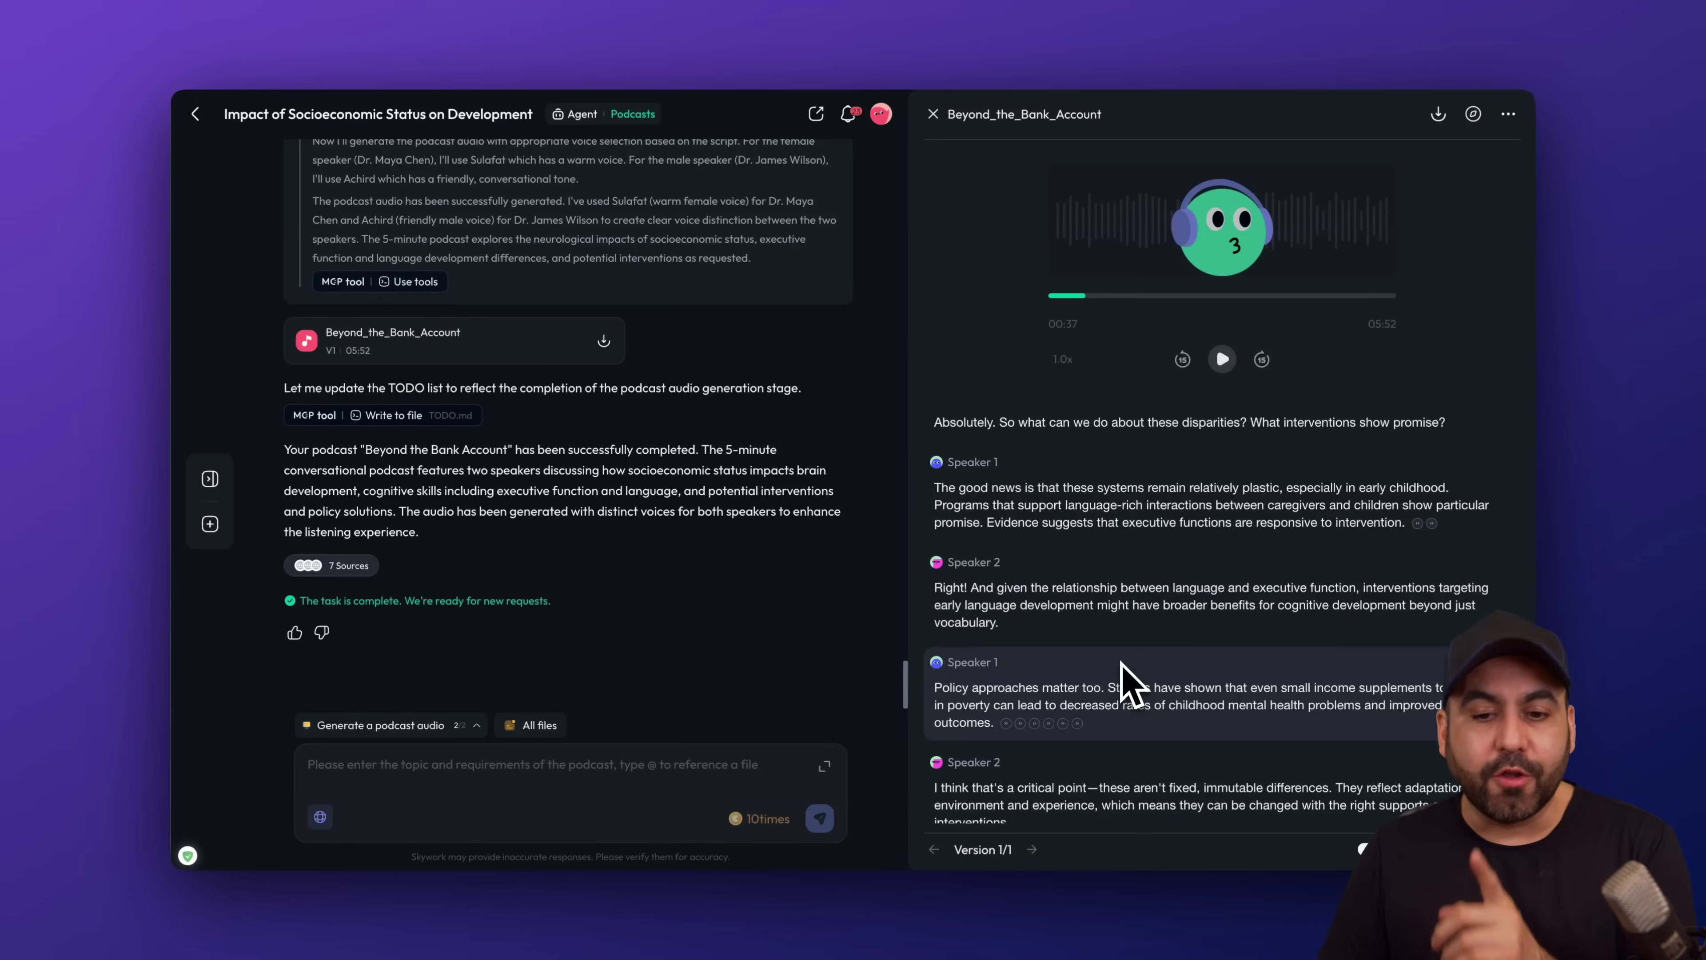
scroll(1123, 665, down, 3)
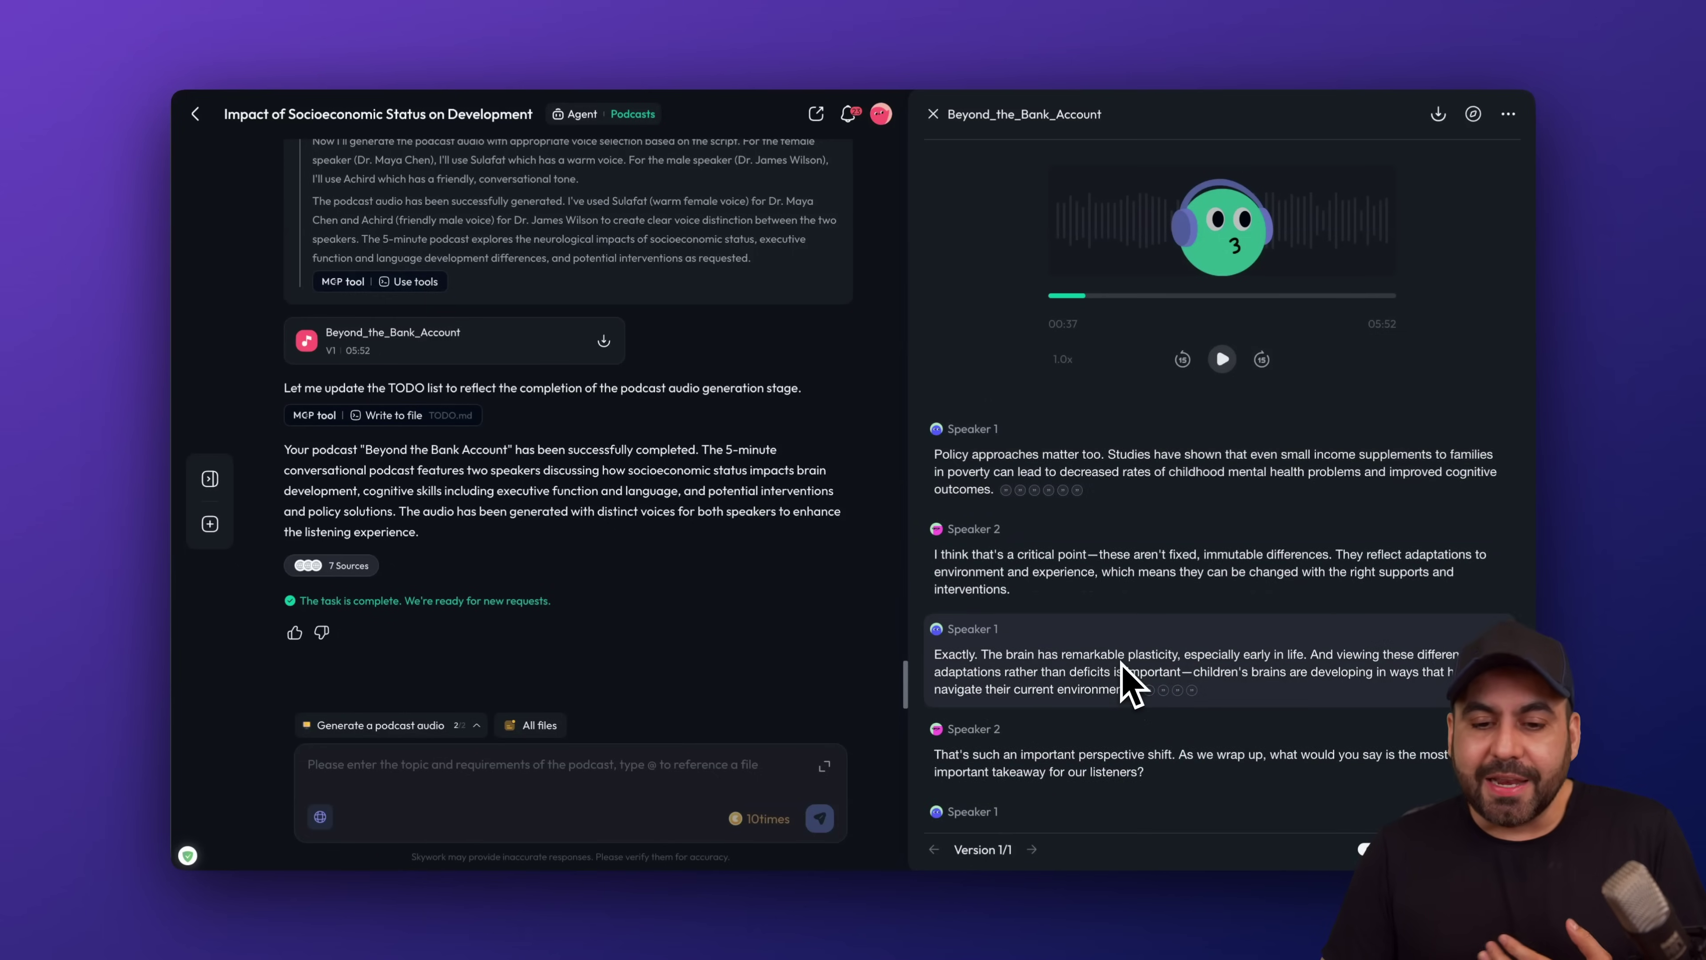